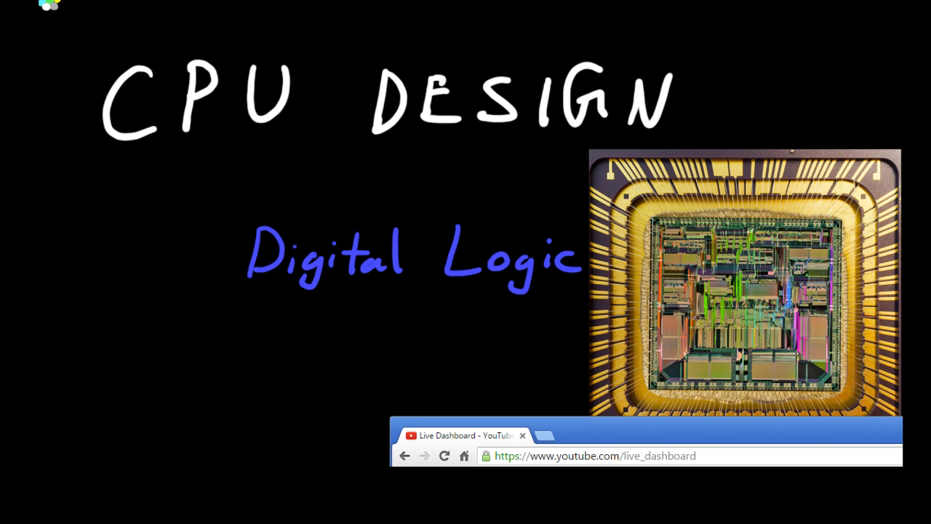
left_click_drag(655, 425, 650, 480)
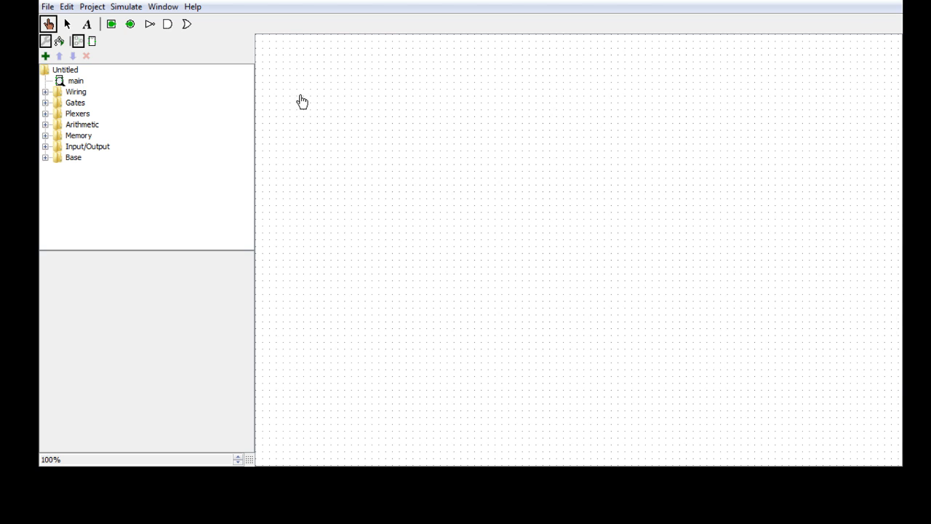
Step: Set the AND Gate tool's number of inputs to 2
left_click(168, 25)
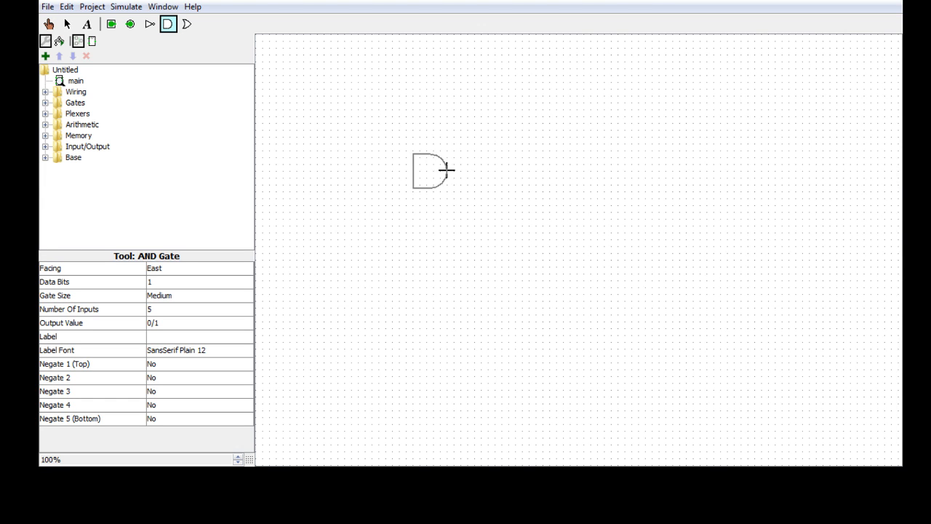
left_click(151, 309)
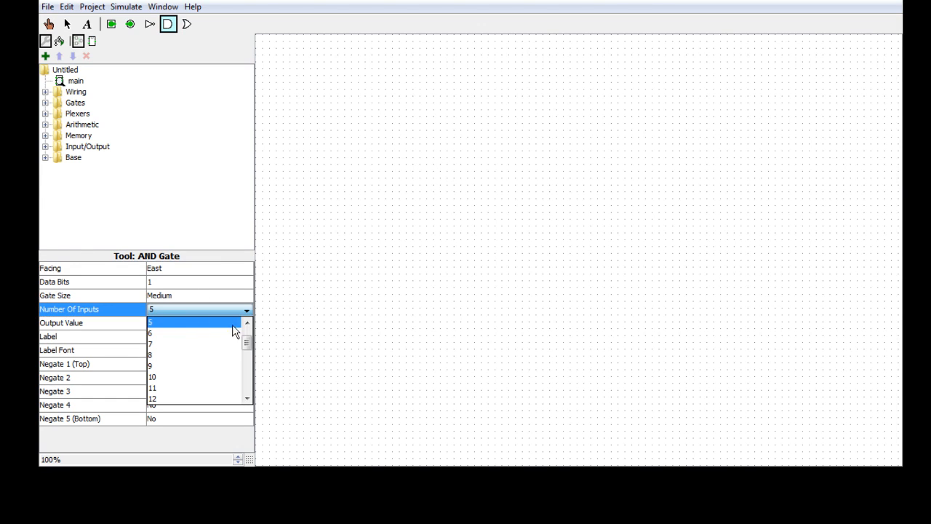
scroll(245, 336, "up", 2)
left_click(177, 333)
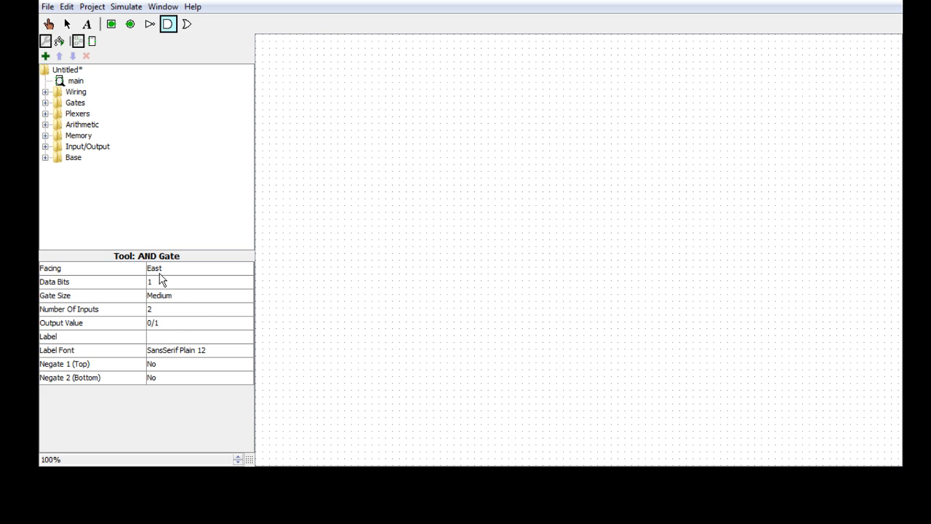
Step: Compare the default attributes of the OR, AND and NOT gate tools
left_click(188, 25)
left_click(170, 28)
left_click(150, 30)
left_click(168, 29)
left_click(184, 31)
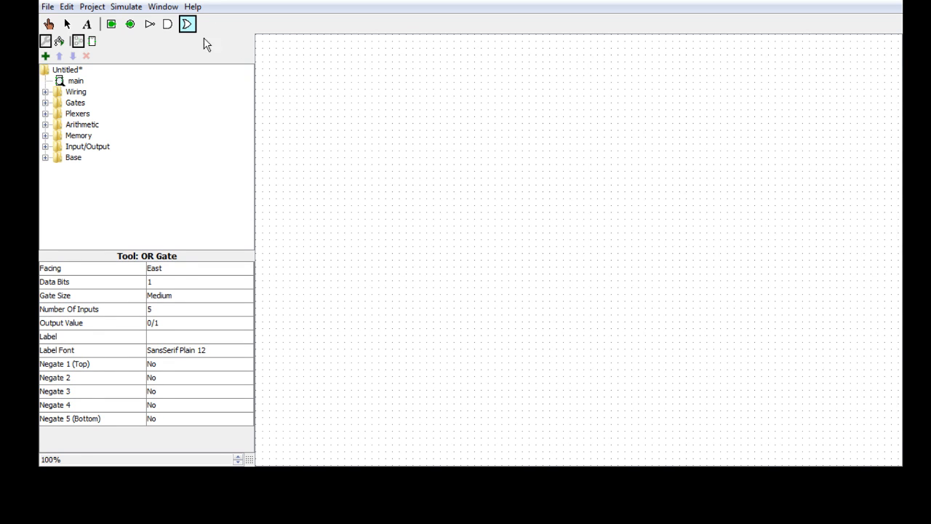
left_click(168, 27)
left_click(186, 29)
left_click(166, 29)
left_click(150, 25)
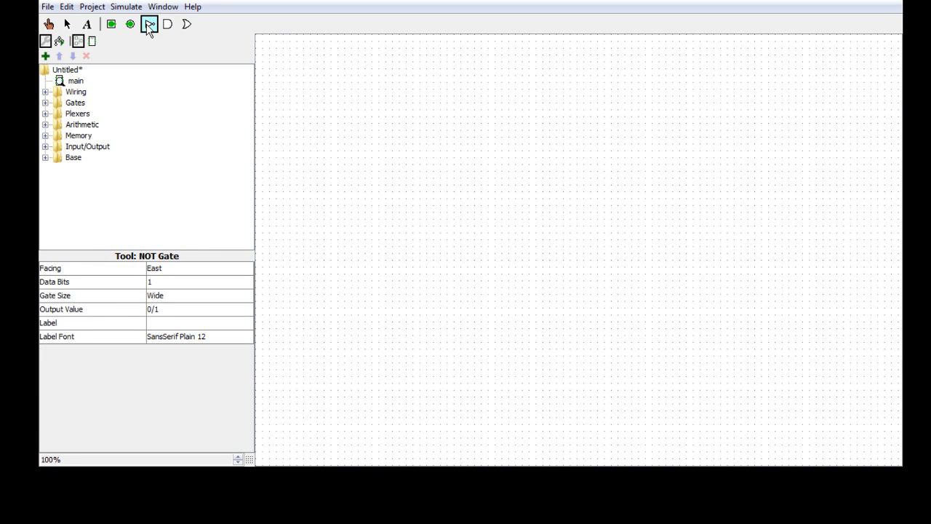
left_click(169, 27)
Step: Place an OR gate in the upper middle of the canvas and set its number of inputs to 2
left_click(186, 29)
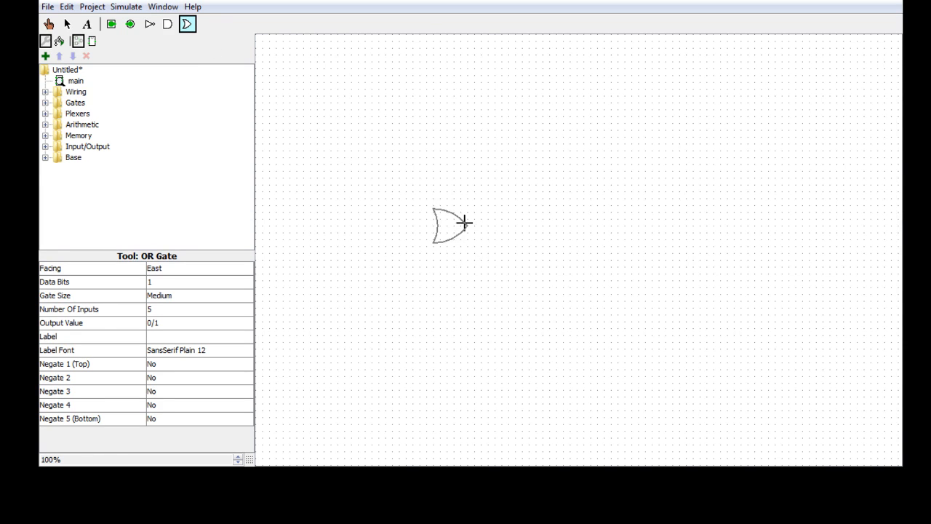
left_click(529, 172)
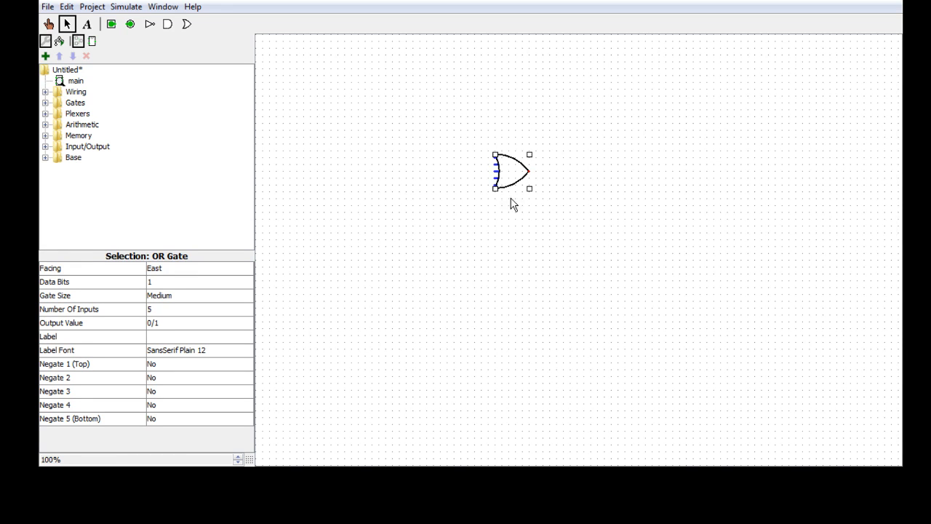
left_click(163, 313)
left_click(162, 311)
left_click(193, 313)
left_click_drag(248, 345, 248, 339)
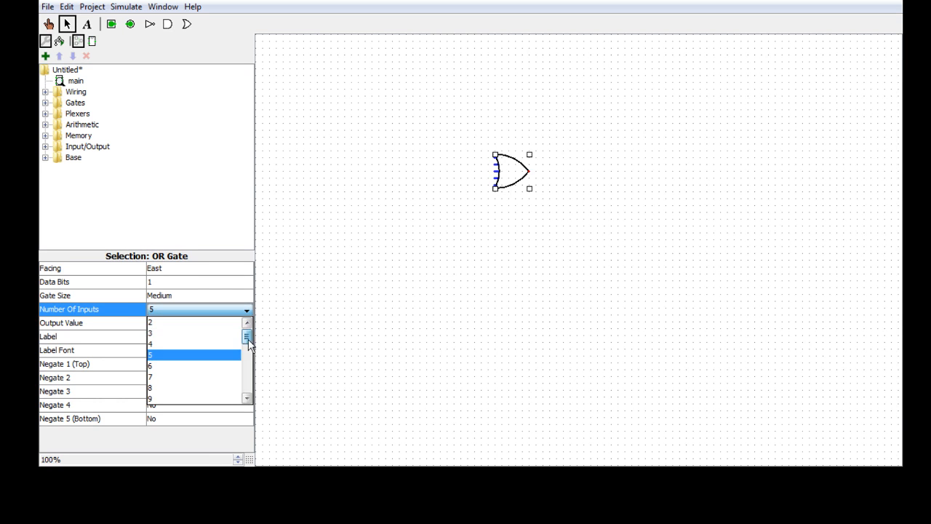
left_click(182, 322)
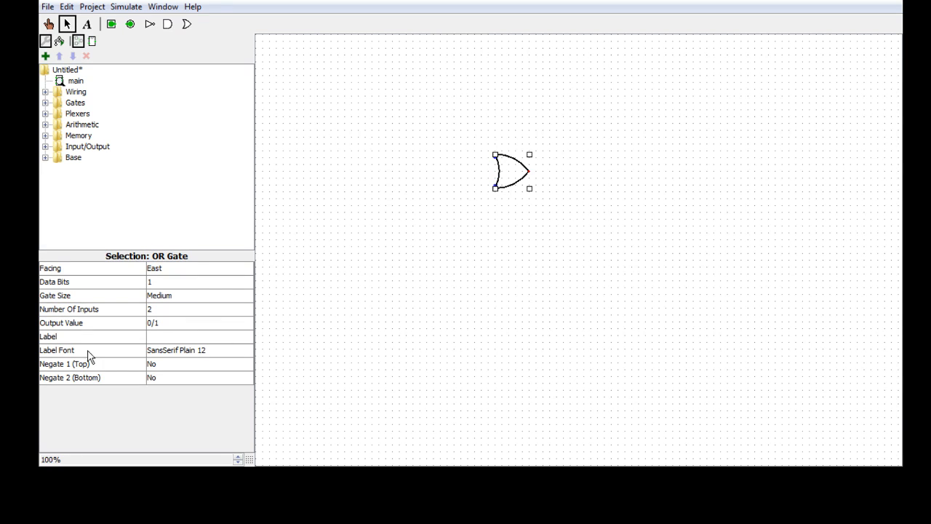
Step: Set the OR gate's size to Narrow and reposition it in the upper middle of the canvas
left_click(161, 313)
left_click(177, 309)
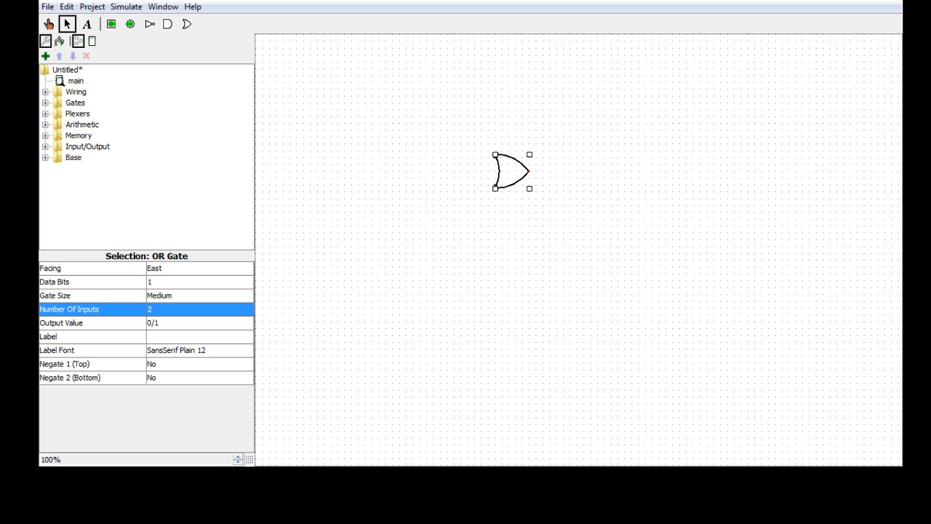
mouse_move(507, 179)
left_mouse_down()
mouse_move(505, 222)
mouse_move(506, 181)
left_mouse_up()
left_click(172, 308)
left_click(184, 309)
left_click(177, 295)
left_click(171, 307)
left_click_drag(518, 181, 471, 180)
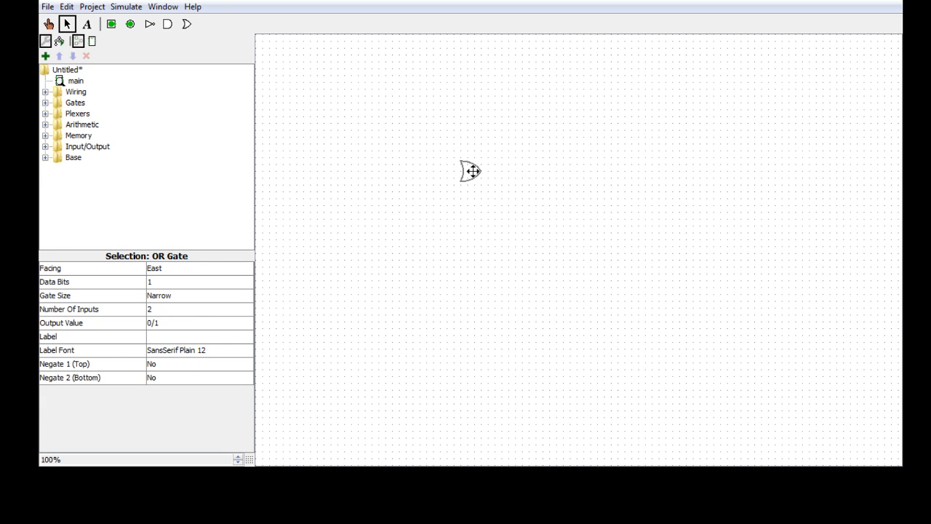
left_click(237, 457)
mouse_move(543, 227)
left_mouse_down()
mouse_move(545, 211)
mouse_move(518, 176)
left_mouse_up()
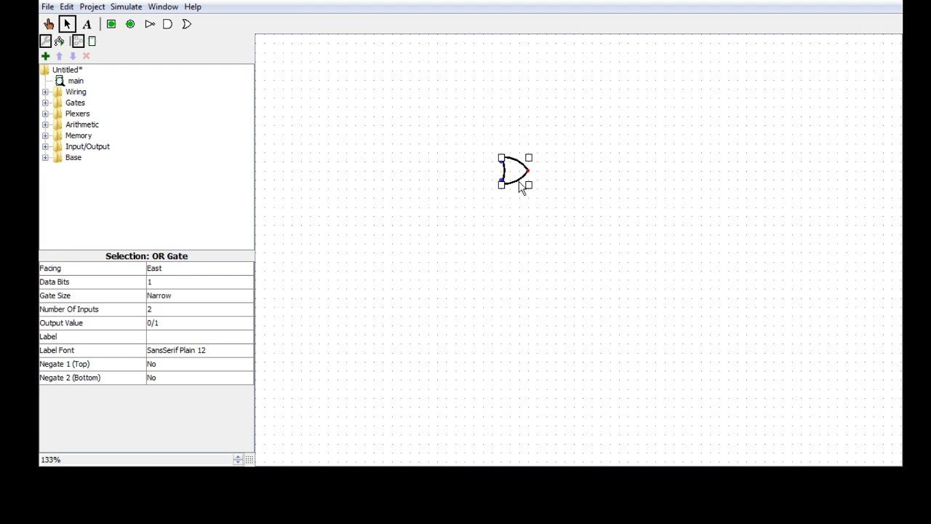
Step: Place a two-input AND gate below the OR gate, set its size to Narrow and align it with the OR gate
left_click(168, 24)
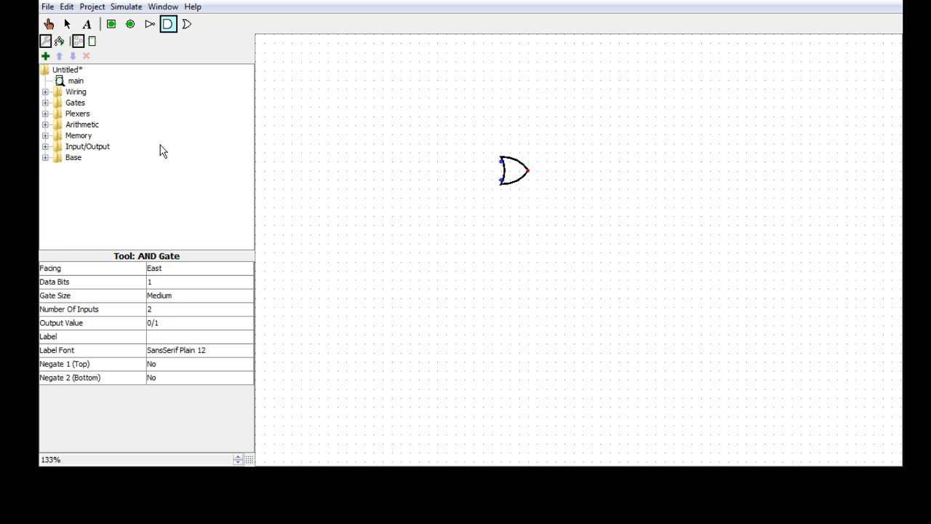
left_click(537, 235)
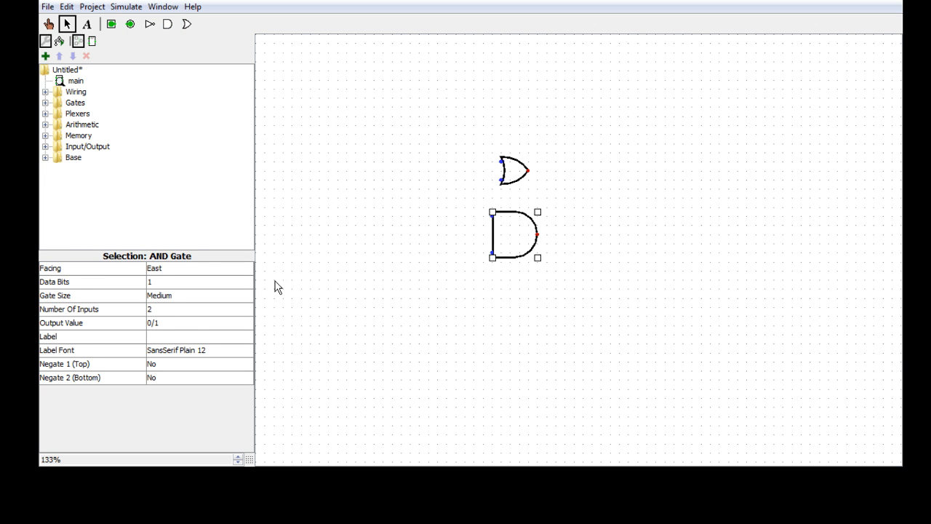
left_click(180, 298)
left_click(177, 309)
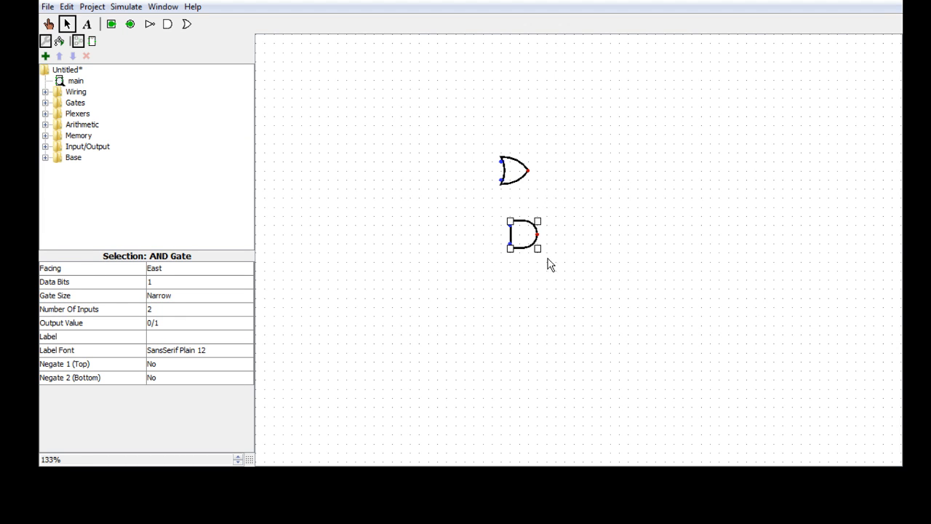
left_click_drag(517, 242, 509, 235)
left_click(522, 300)
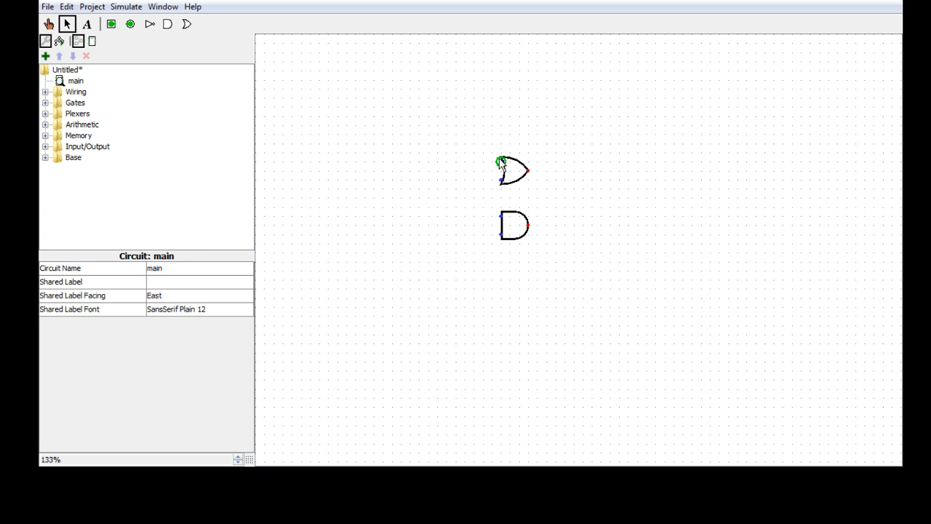
Step: Delete the AND gate below the OR gate
left_click(512, 226)
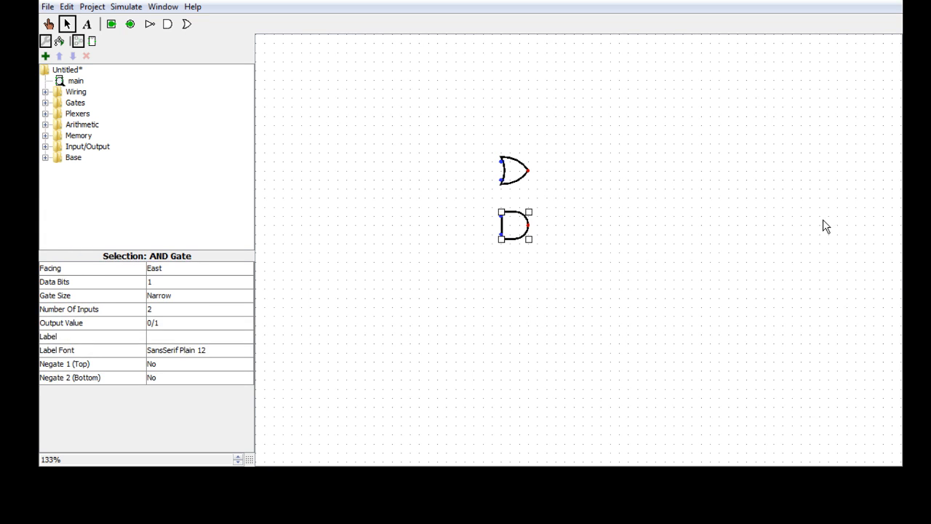
key("Delete")
Step: Draw straight horizontal wires outward from both inputs and from the output of the OR gate
left_click_drag(501, 161, 454, 161)
left_click_drag(501, 179, 453, 179)
left_click_drag(529, 171, 575, 171)
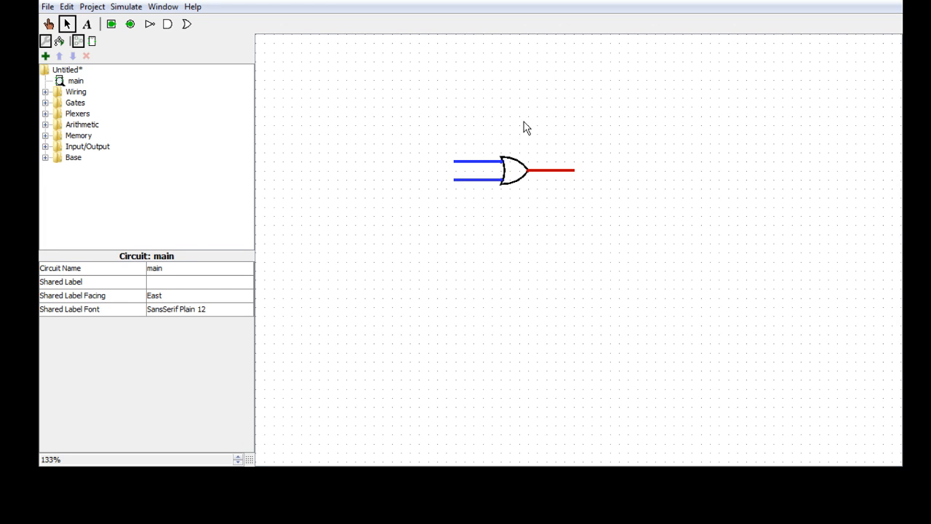
Step: Expand the Gates library and look through the available gate types
left_click(45, 102)
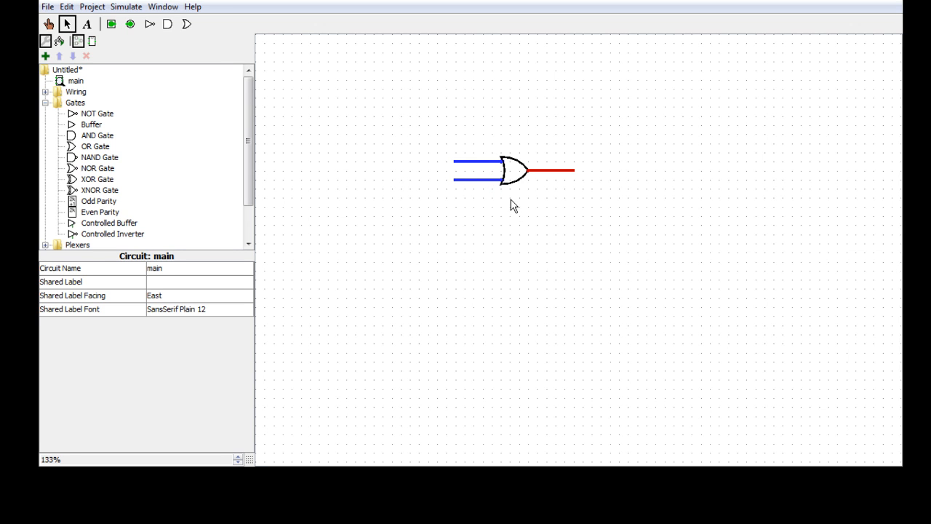
mouse_move(247, 156)
left_mouse_down()
mouse_move(247, 184)
mouse_move(248, 144)
left_mouse_up()
scroll(248, 168, "down", 1)
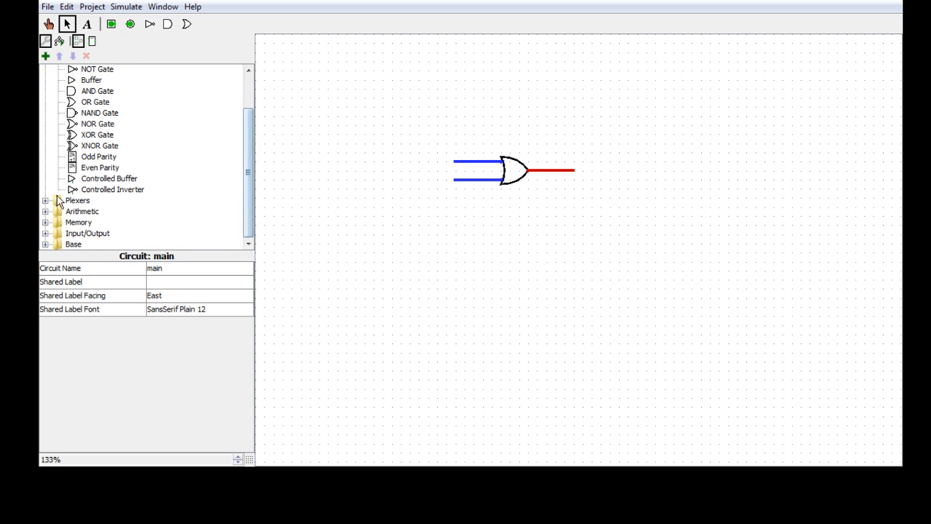
Step: Attach an input pin to each of the OR gate's input wires and an output pin to its output wire
left_click(111, 24)
left_click(454, 161)
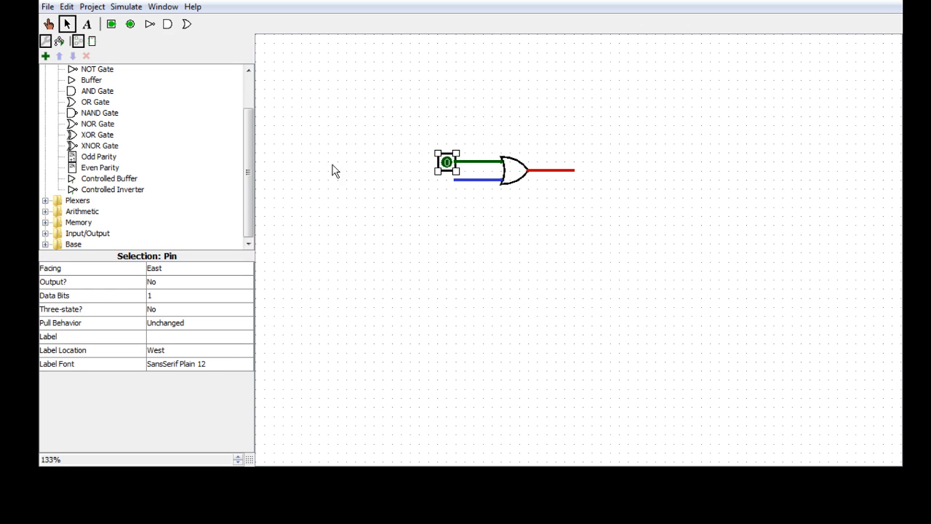
left_click(111, 24)
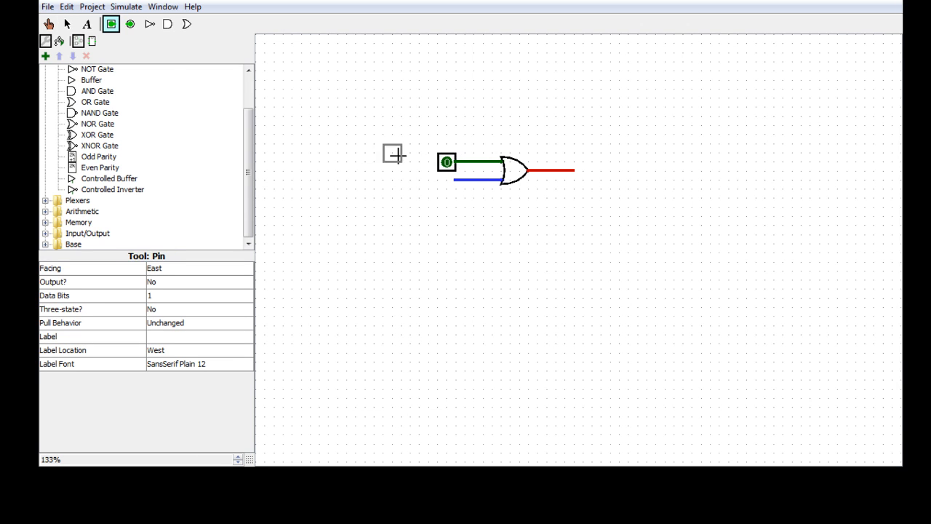
left_click(454, 180)
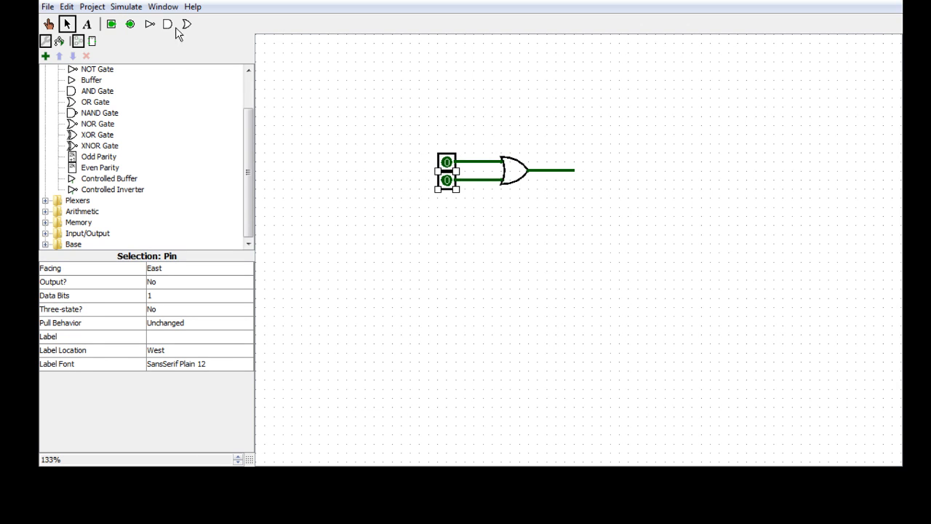
left_click(130, 24)
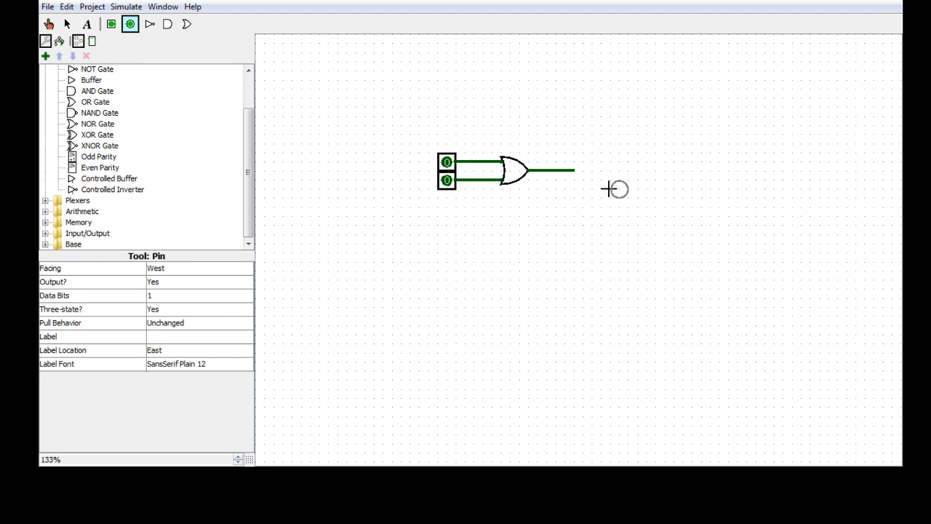
left_click(583, 171)
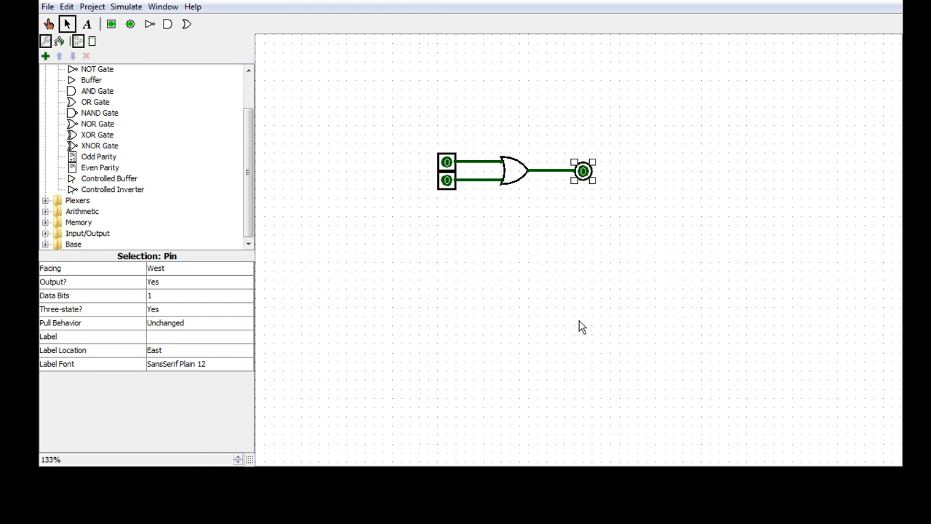
Step: Test the OR gate by toggling its two input pins through every combination, ending with both at 0
left_click(49, 24)
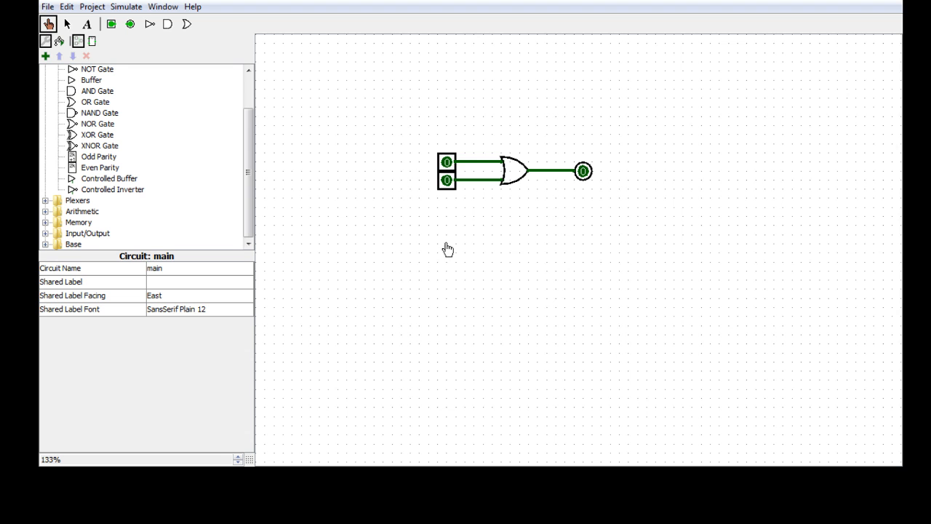
left_click(448, 182)
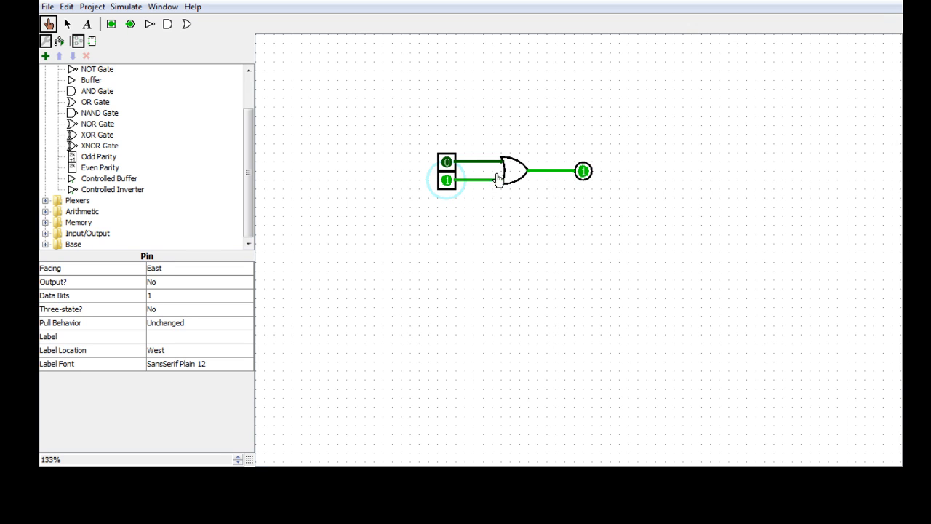
left_click(448, 181)
left_click(446, 162)
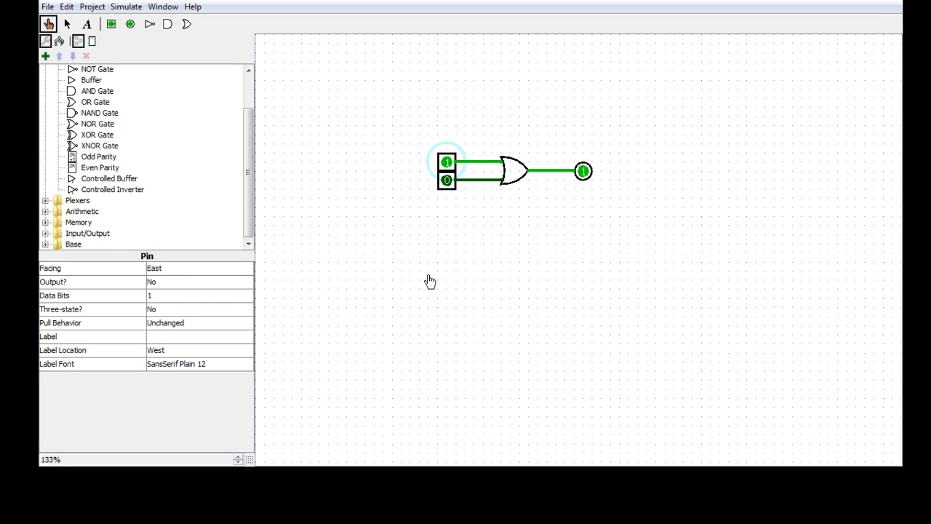
left_click(446, 181)
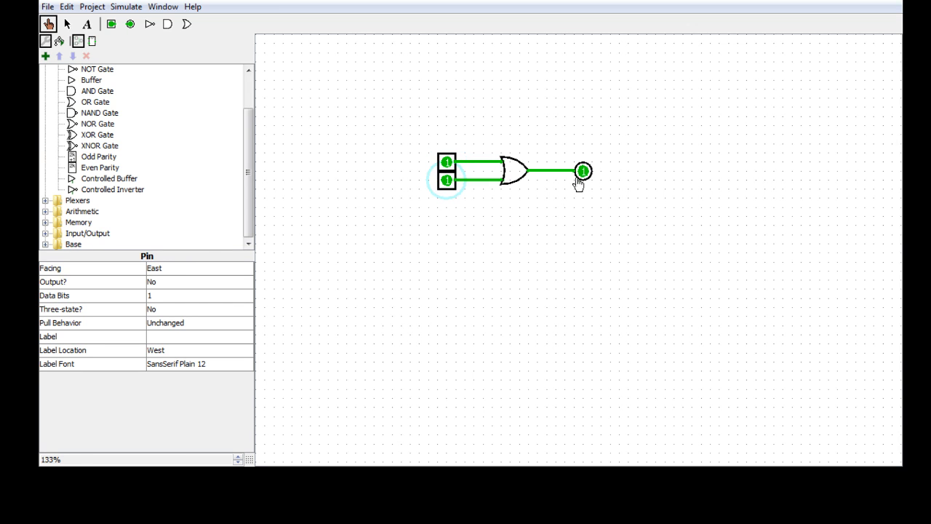
left_click(446, 181)
left_click(447, 161)
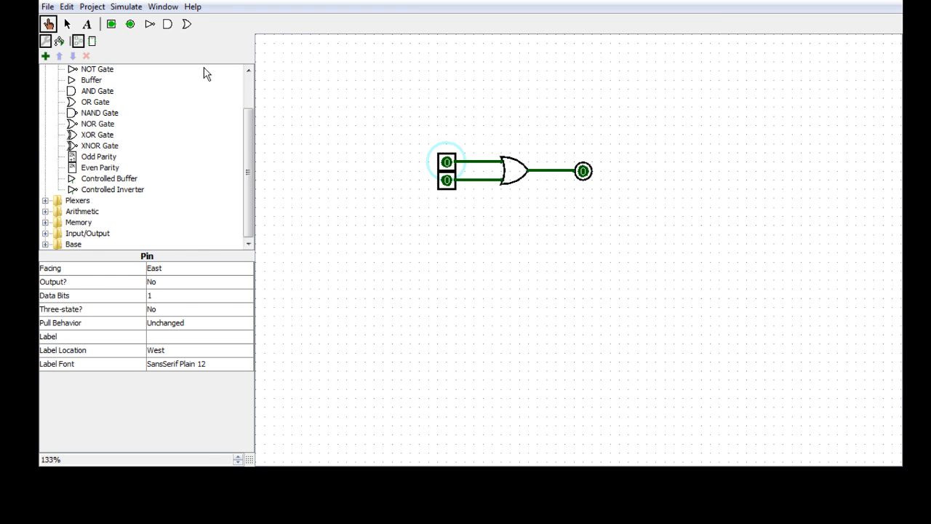
Step: Delete the OR gate between the input and output wires, keeping the pins and wires
left_click(66, 25)
left_click(518, 173)
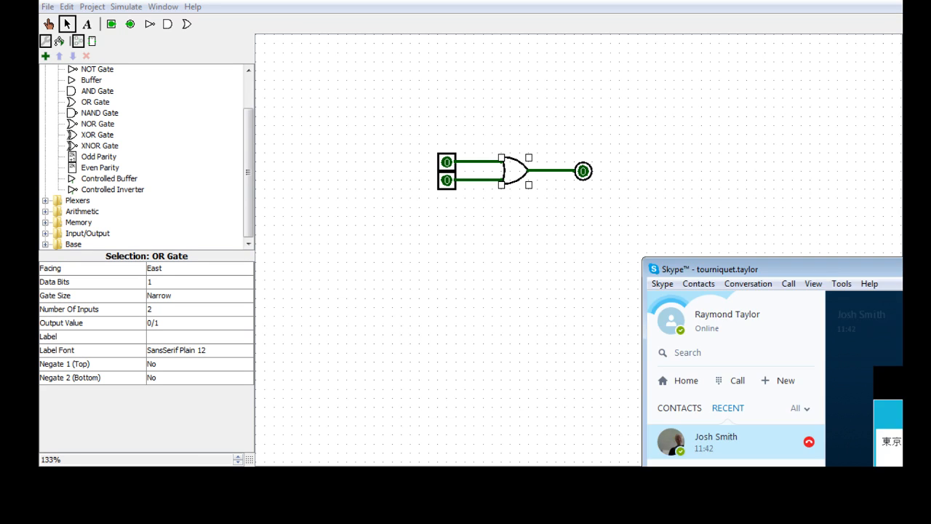
left_click_drag(830, 272, 930, 274)
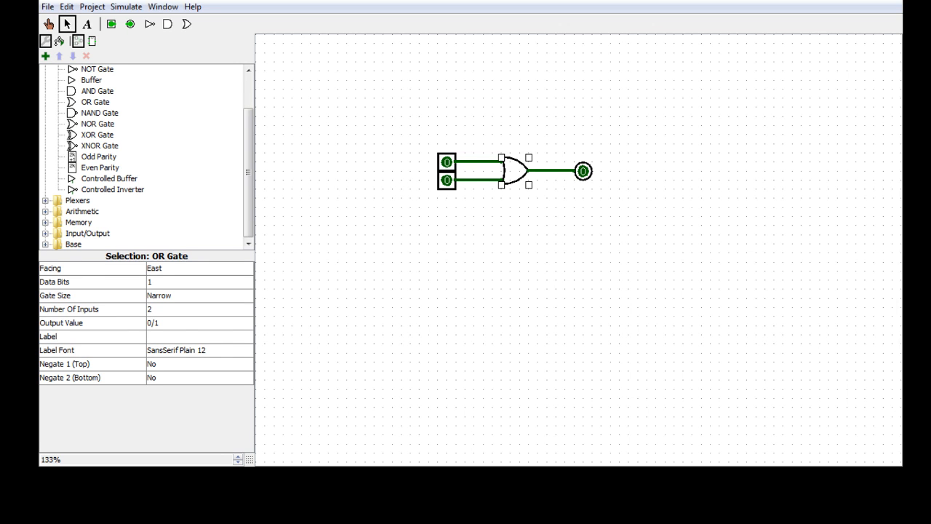
left_click(642, 192)
left_click(676, 191)
left_click(699, 225)
key("Delete")
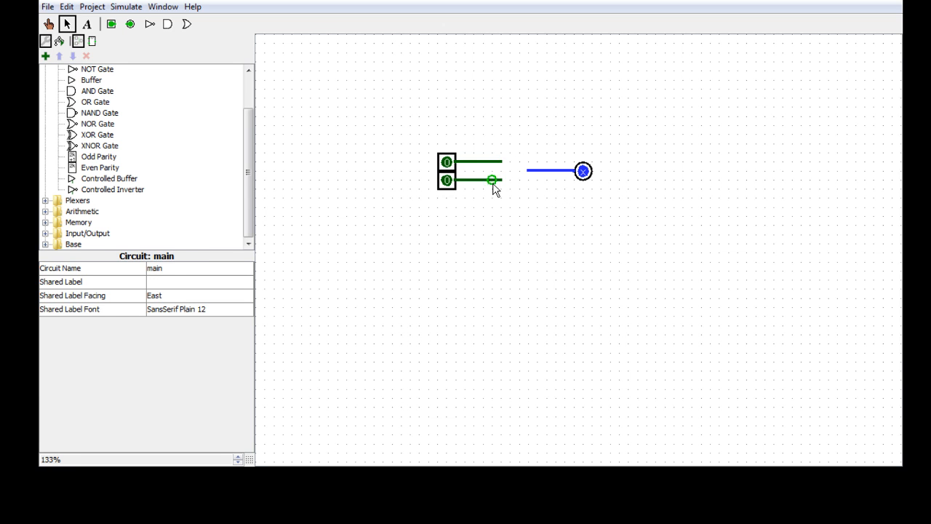
Step: Place an AND gate with gate size Narrow between the two input wires and the output wire
left_click(167, 24)
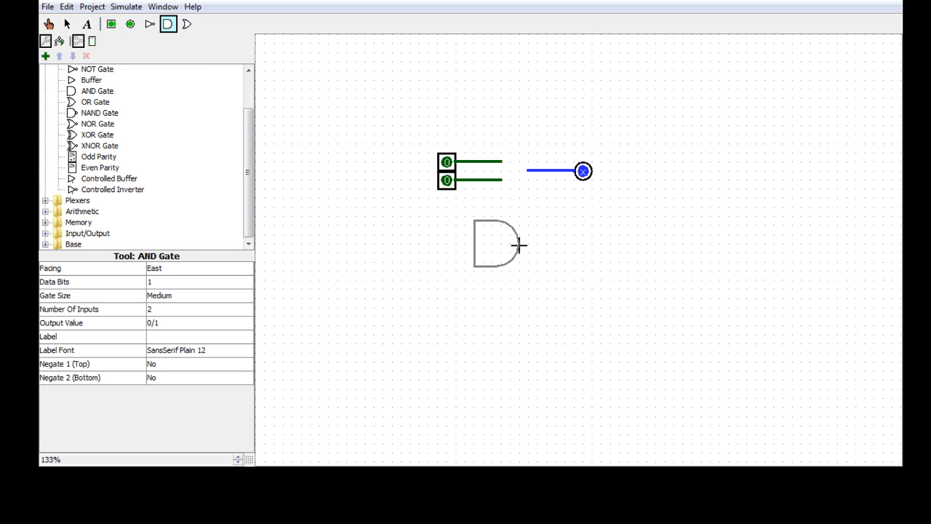
left_click(520, 244)
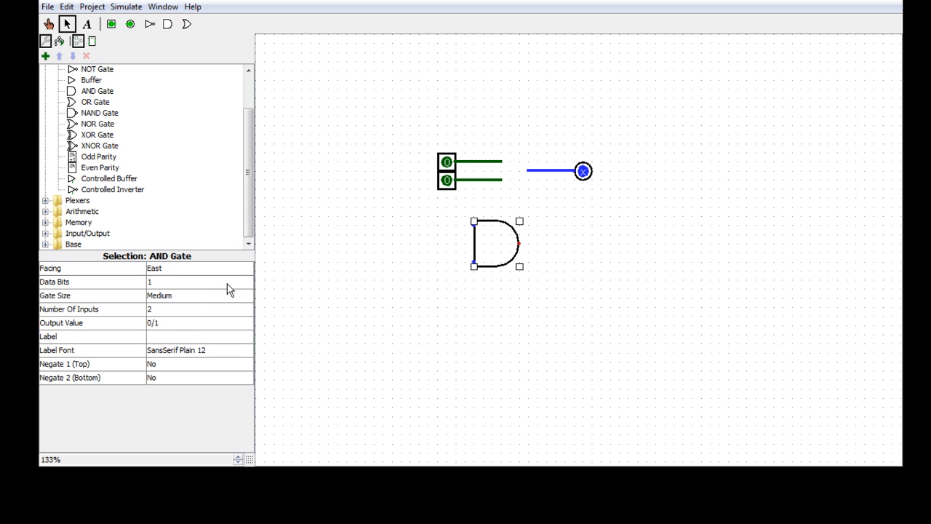
left_click(164, 295)
left_click(172, 306)
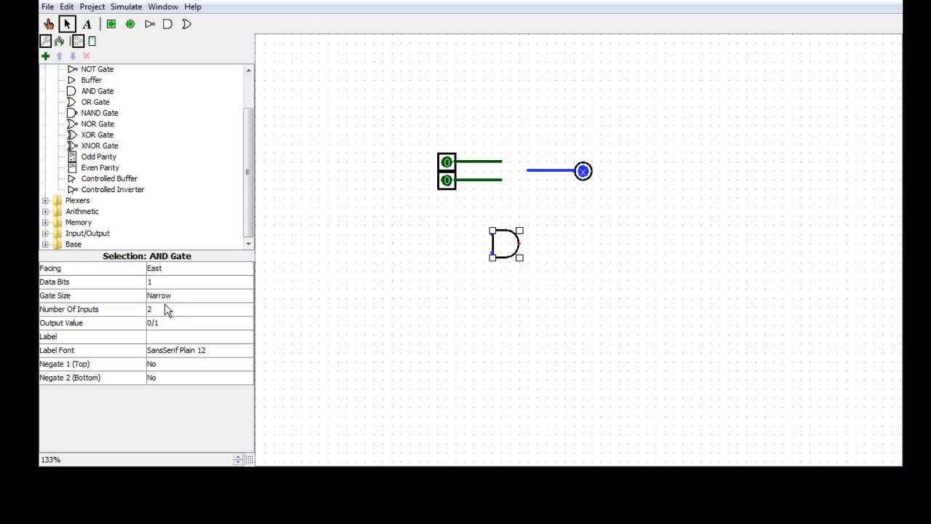
left_click_drag(503, 255, 512, 182)
left_click(588, 252)
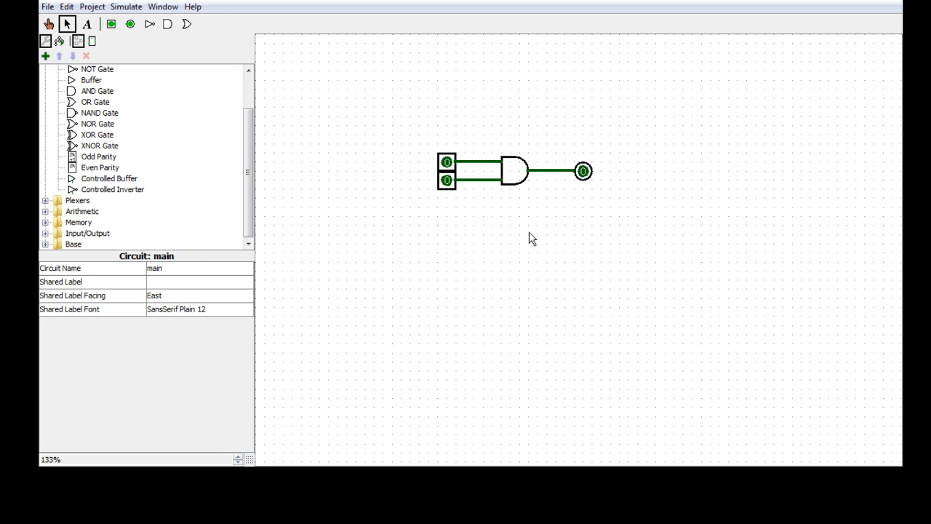
Step: Test the AND gate by toggling its two input pins through every combination, ending with both at 0
left_click(48, 24)
left_click(447, 181)
left_click(447, 162)
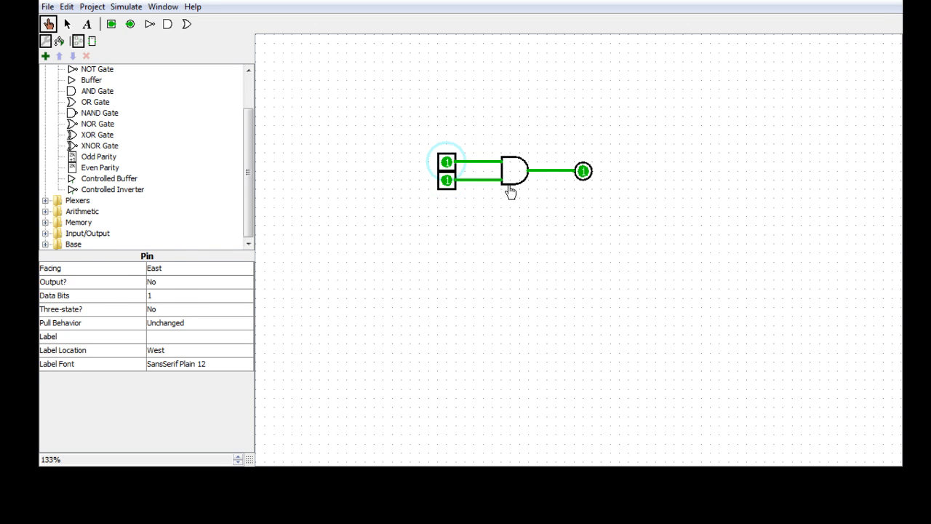
left_click(447, 181)
left_click(446, 162)
left_click(447, 181)
left_click(447, 162)
left_click(446, 182)
left_click(447, 163)
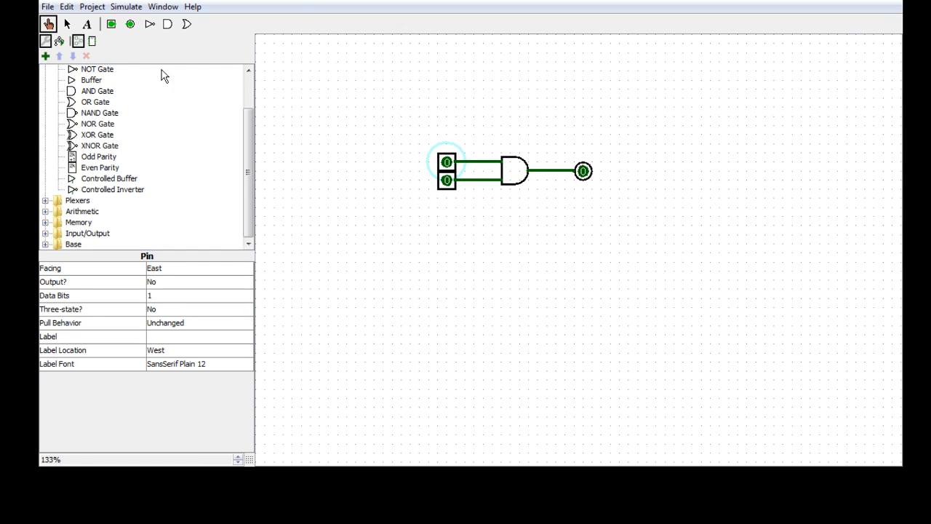
Step: Delete the AND gate together with the lower input pin and its wire
left_click(68, 26)
left_click(511, 184)
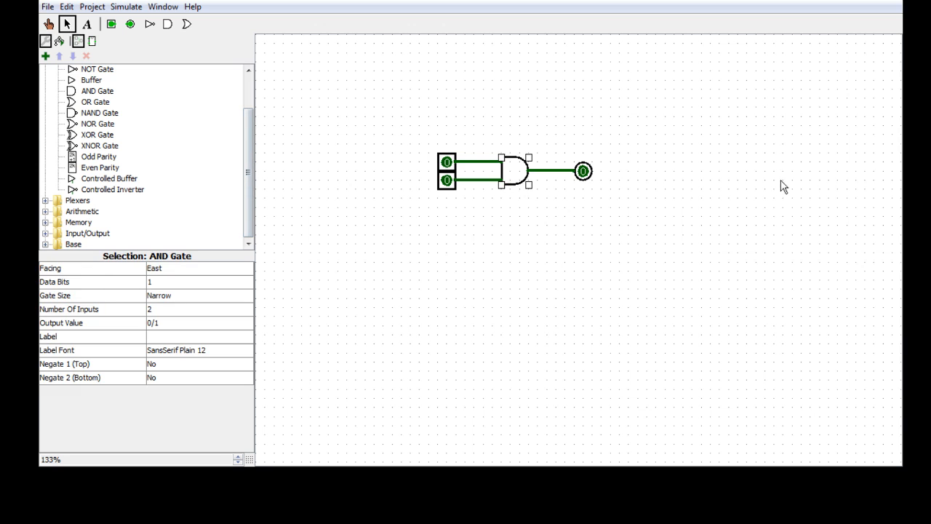
key("Delete")
left_click_drag(513, 220, 430, 181)
key("Delete")
left_click(452, 184)
key("Delete")
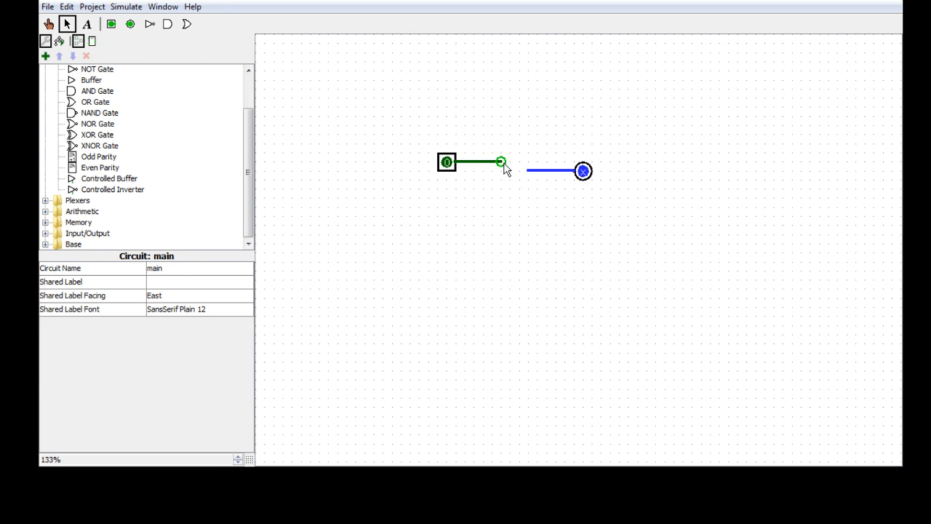
Step: Place a NOT gate at the end of the remaining input wire and connect its output to the output pin's wire
left_click(149, 25)
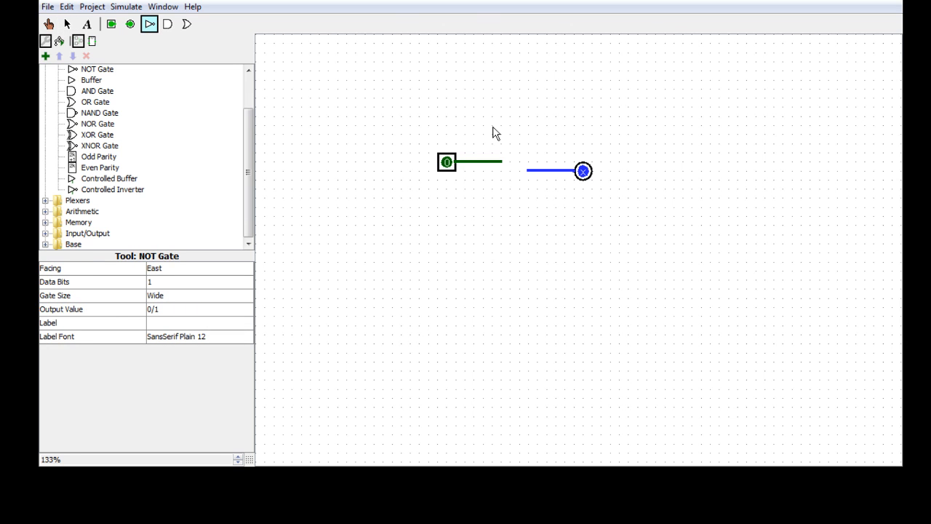
left_click(527, 161)
left_click_drag(529, 171, 528, 162)
left_click(533, 220)
Step: Test the NOT gate by toggling its input pin to 1 and back to 0
left_click(48, 24)
left_click(447, 163)
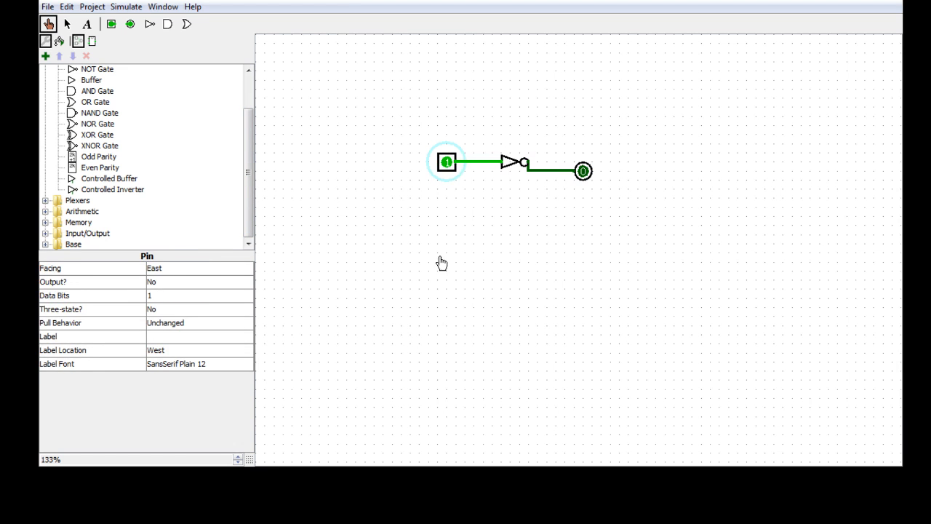
left_click(448, 163)
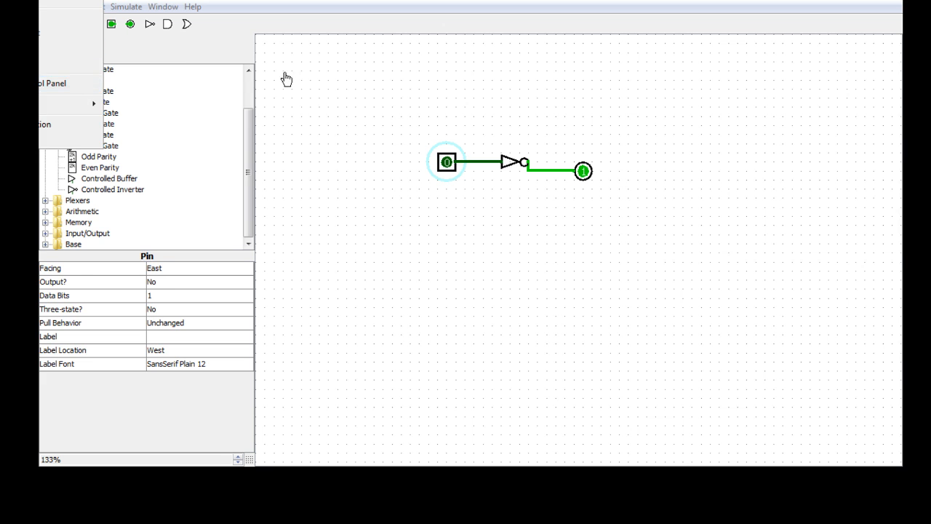
Step: Delete the entire NOT gate circuit, including its pins and wires
left_click(67, 24)
left_click_drag(670, 245, 380, 103)
key("Delete")
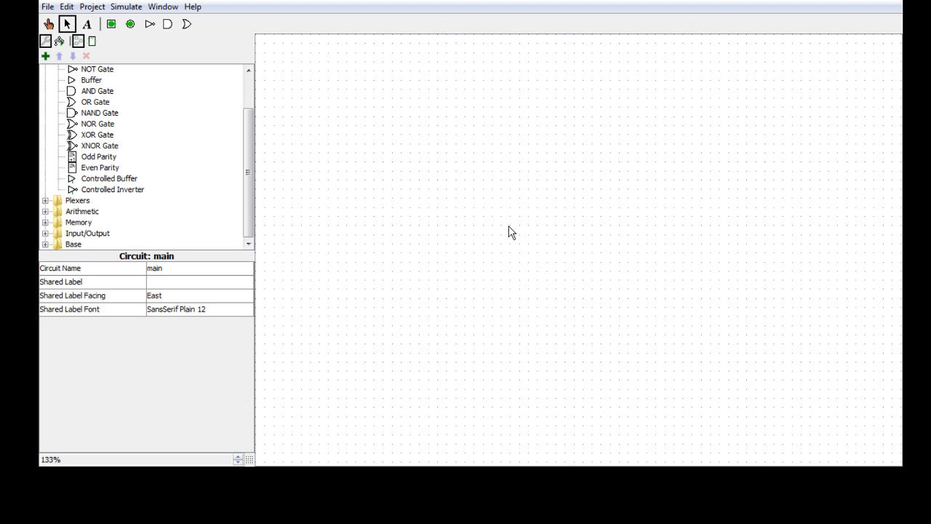
scroll(247, 174, "up", 2)
scroll(246, 159, "down", 1)
left_click_drag(251, 152, 251, 121)
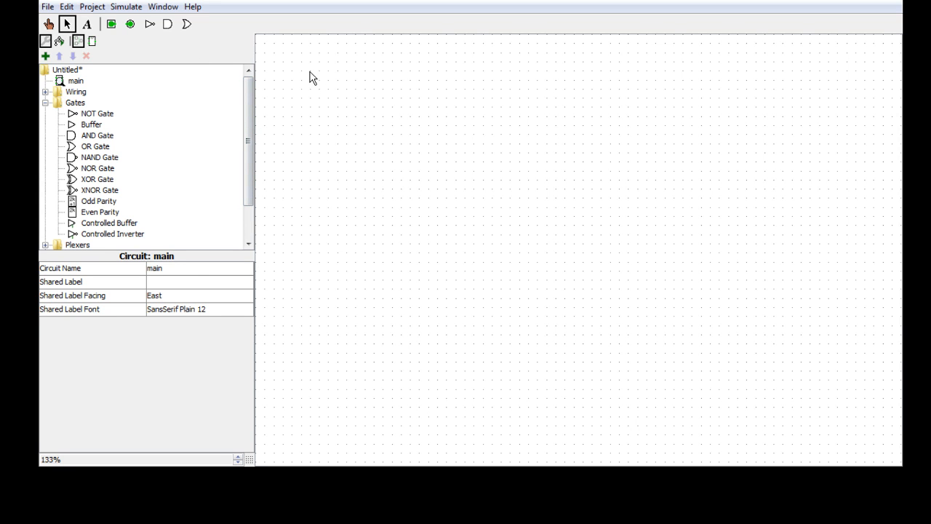
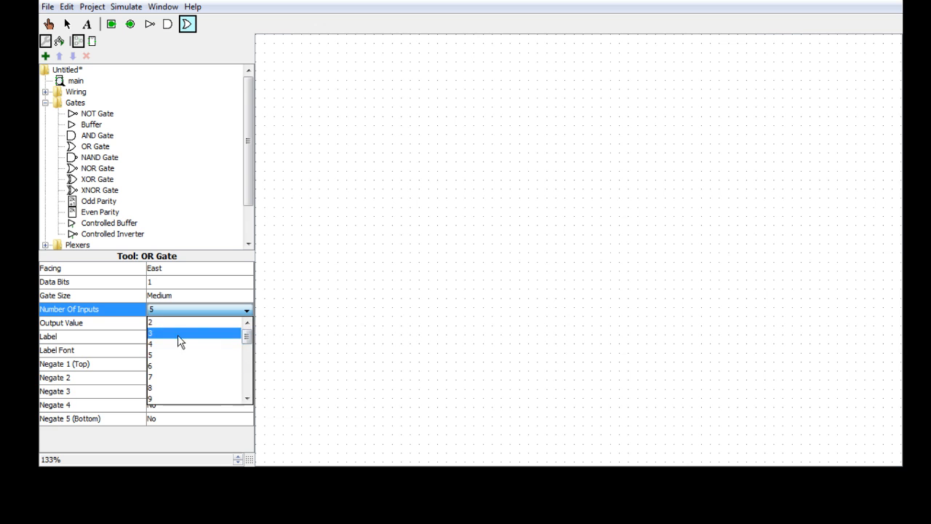
Step: Place a two-input OR gate with gate size Narrow in the upper part of the empty canvas
left_click(193, 295)
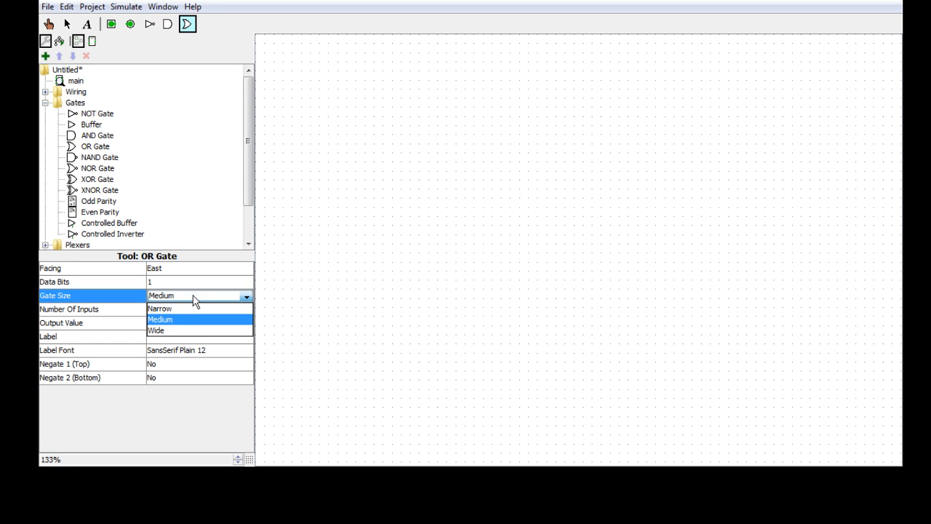
left_click(188, 307)
left_click(493, 134)
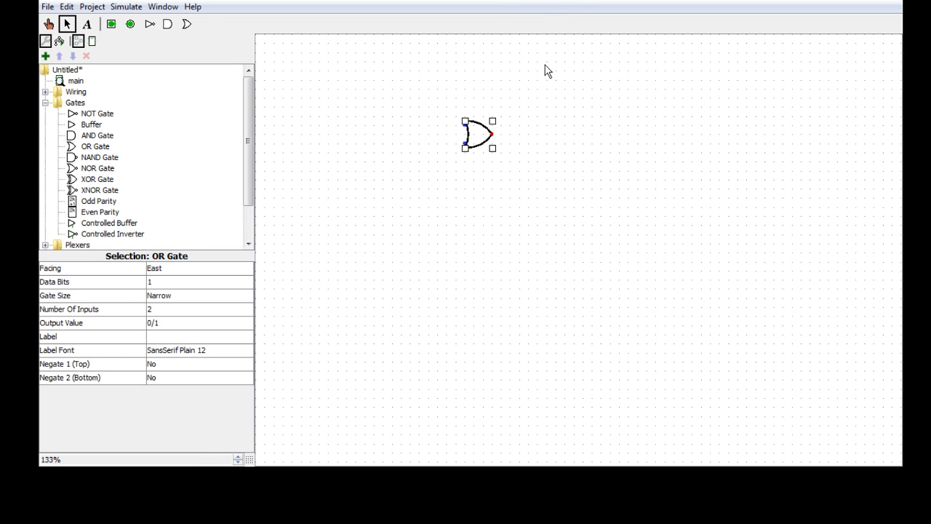
Step: Duplicate the OR gate and wire the first gate's output to the upper input of the copy
right_click(482, 147)
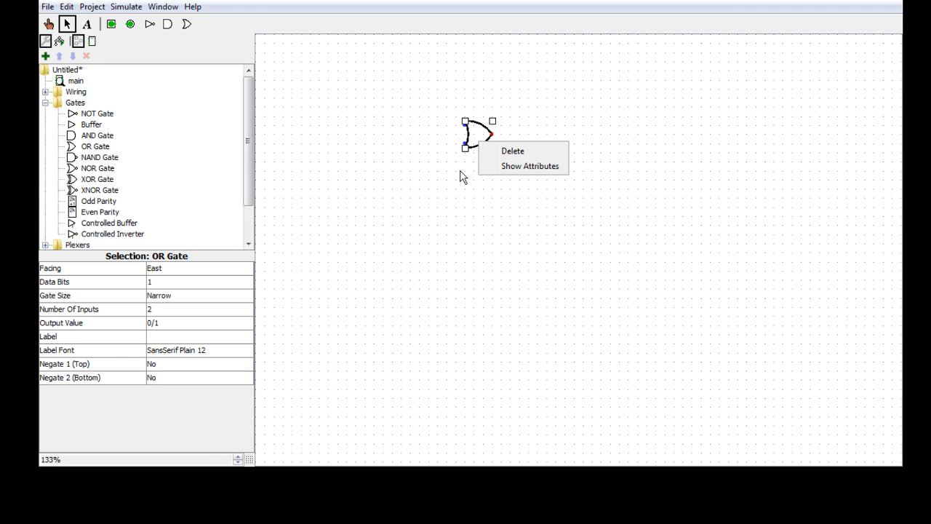
left_click(469, 168)
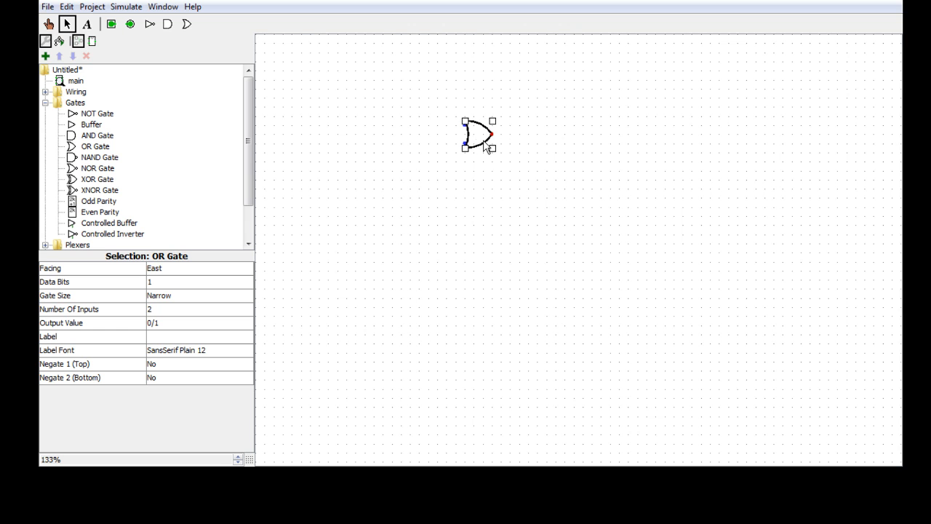
key("ctrl+d")
left_click_drag(483, 147, 528, 133)
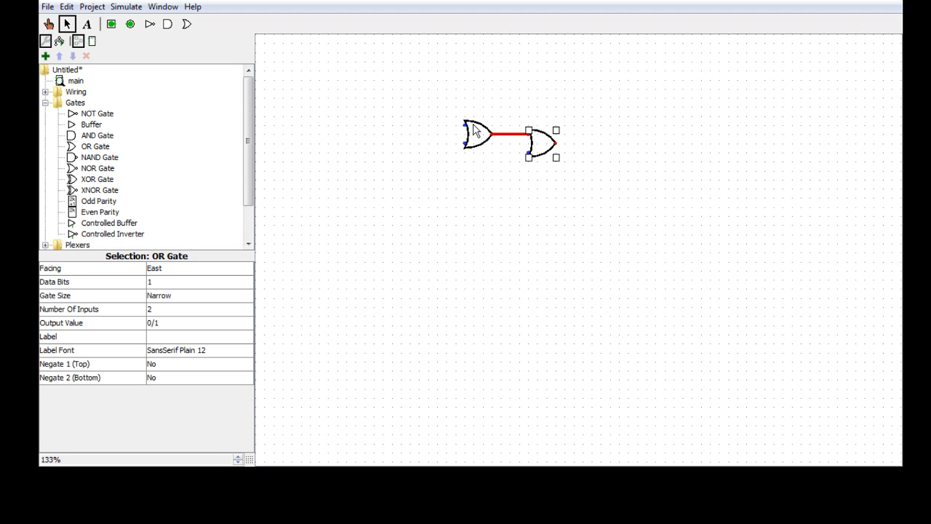
Step: Draw wires out from the three free OR gate inputs and from the second gate's output
left_click_drag(464, 125, 409, 125)
left_click_drag(465, 144, 417, 145)
left_click_drag(528, 153, 409, 153)
left_click_drag(557, 143, 611, 142)
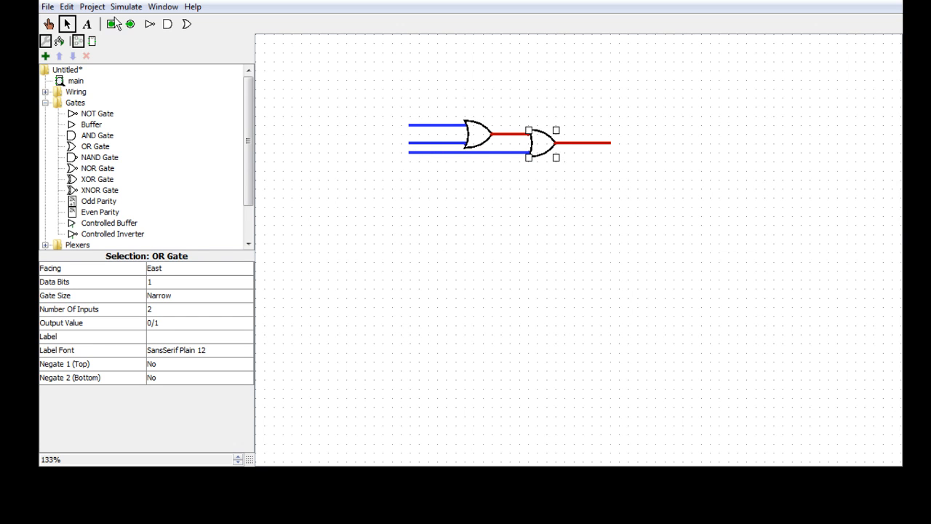
Step: Attach an input pin to the top input wire and place a second input pin beside the middle wire
left_click(112, 25)
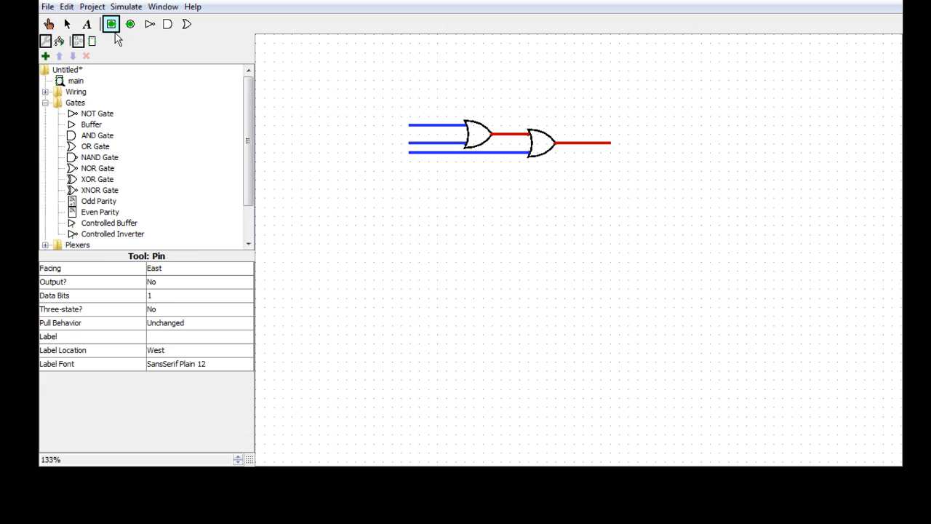
left_click(402, 125)
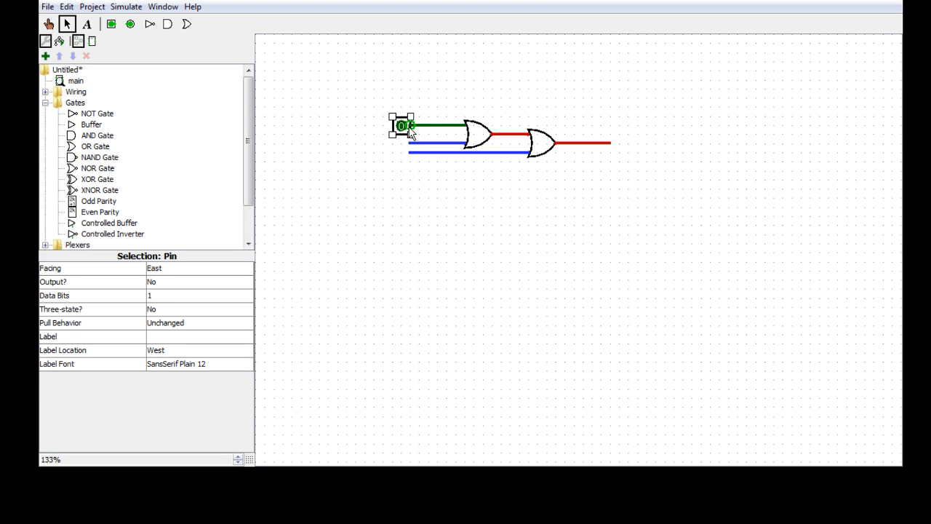
left_click_drag(408, 140, 372, 150)
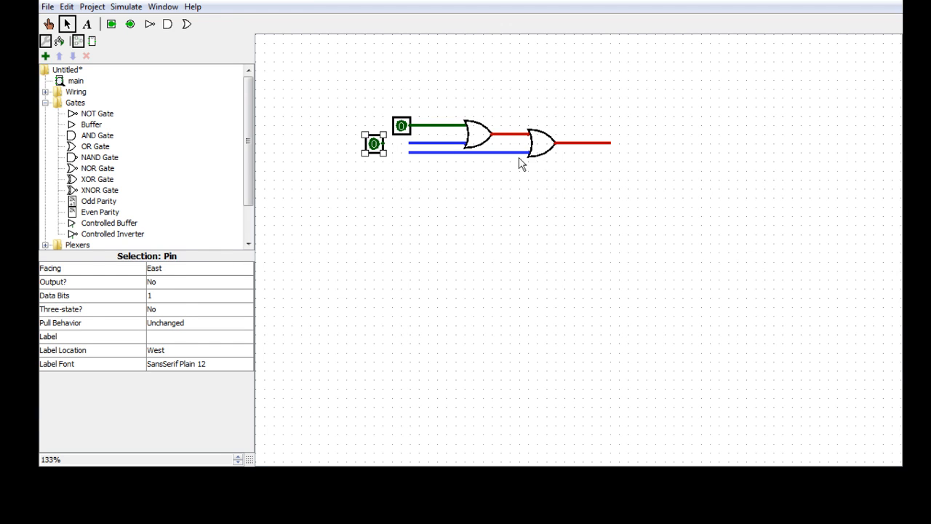
Step: Move the second OR gate down one grid step and lower its long input wire to line up with it
left_click_drag(540, 145, 543, 154)
left_click(482, 154)
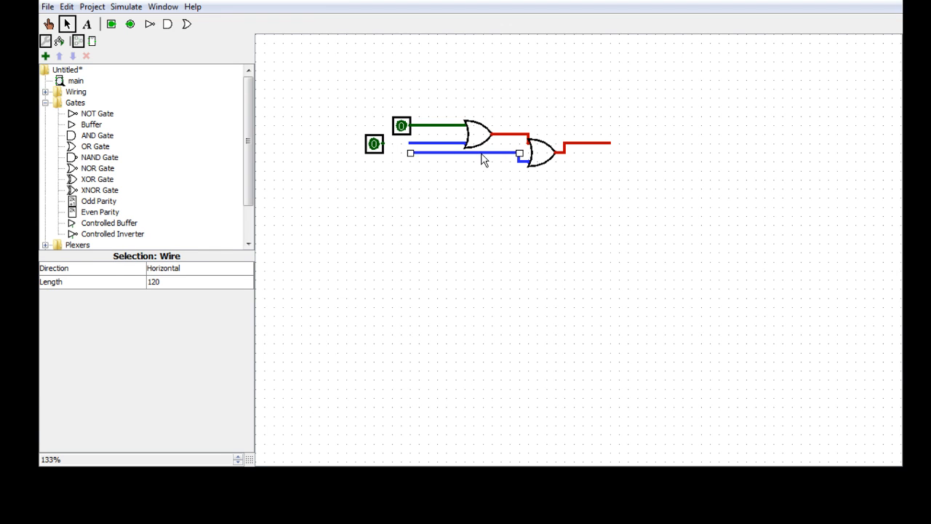
left_click_drag(483, 154, 473, 166)
Step: Attach input pins to the middle and bottom input wires and an output pin to the second OR gate's output wire
mouse_move(379, 149)
left_mouse_down()
mouse_move(407, 167)
mouse_move(397, 145)
left_mouse_up()
key("ctrl+v")
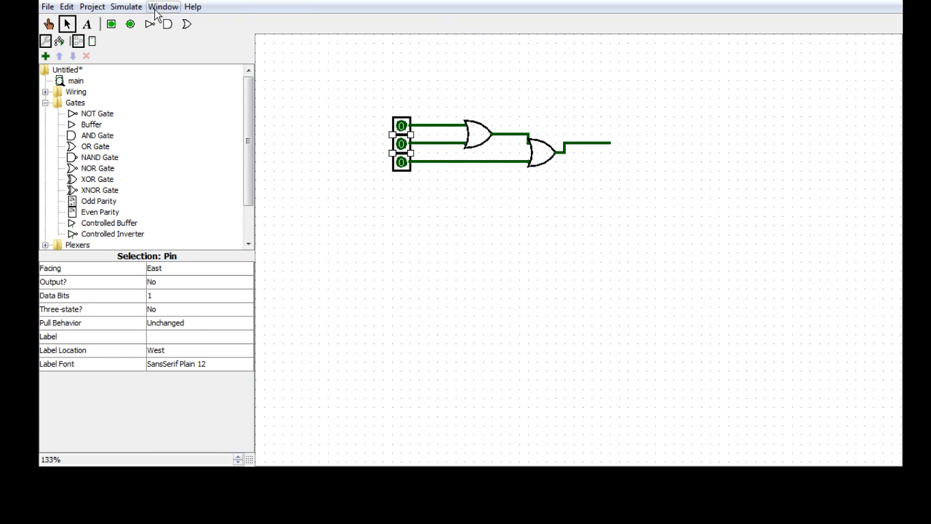
left_click(130, 24)
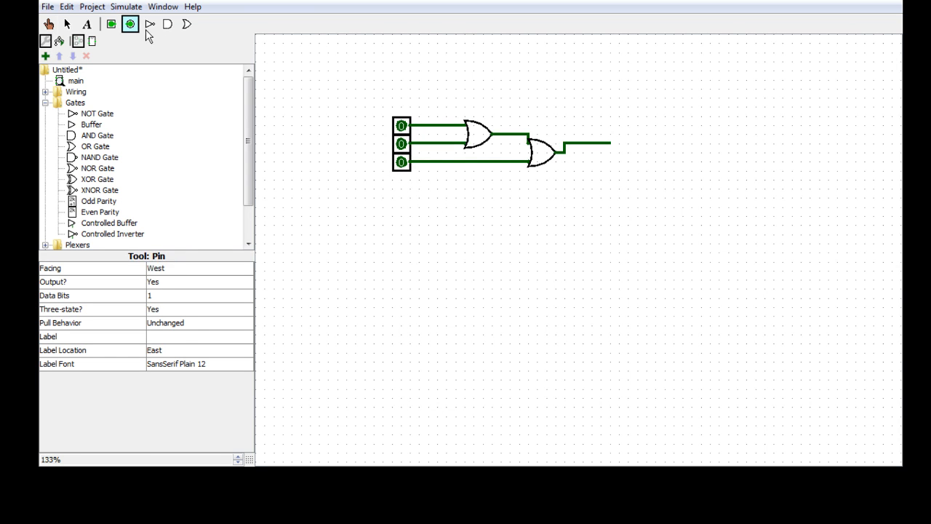
left_click(609, 143)
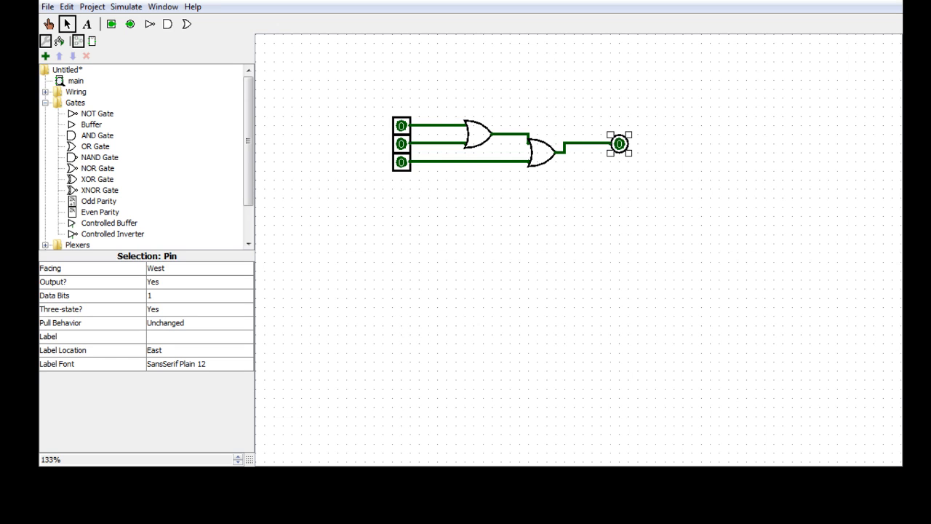
Step: Test the three-input OR circuit by toggling its input pins in various combinations, ending with all three at 0
left_click(48, 24)
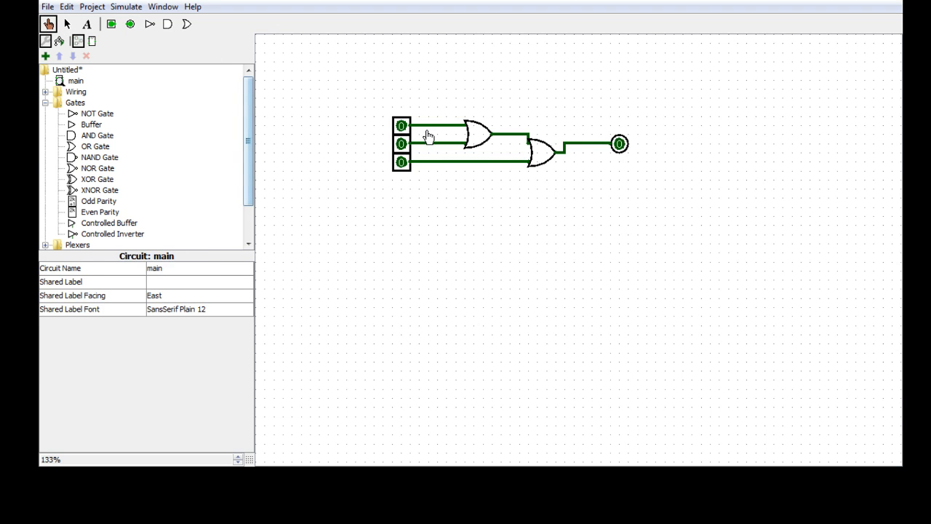
left_click(401, 127)
left_click(402, 127)
left_click(402, 144)
left_click(402, 144)
left_click(406, 163)
left_click(401, 126)
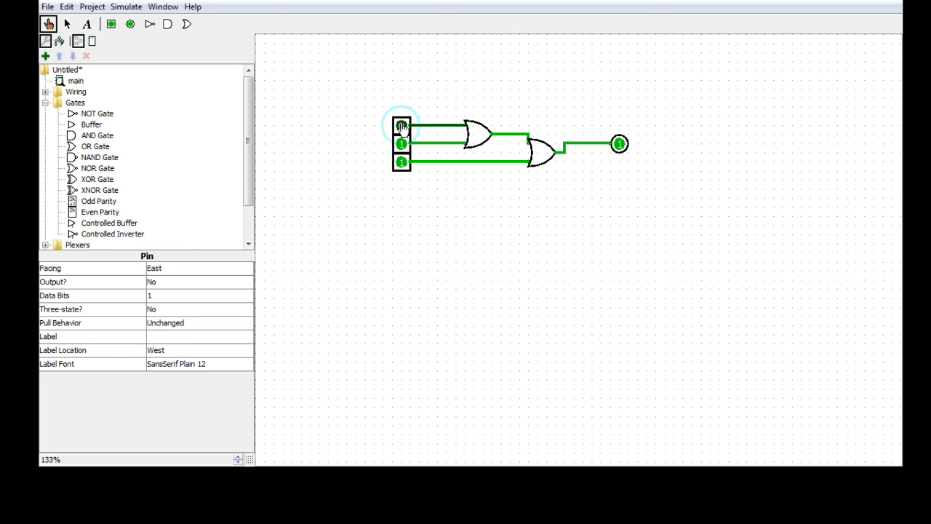
left_click(403, 161)
left_click(401, 144)
left_click(401, 126)
left_click(402, 144)
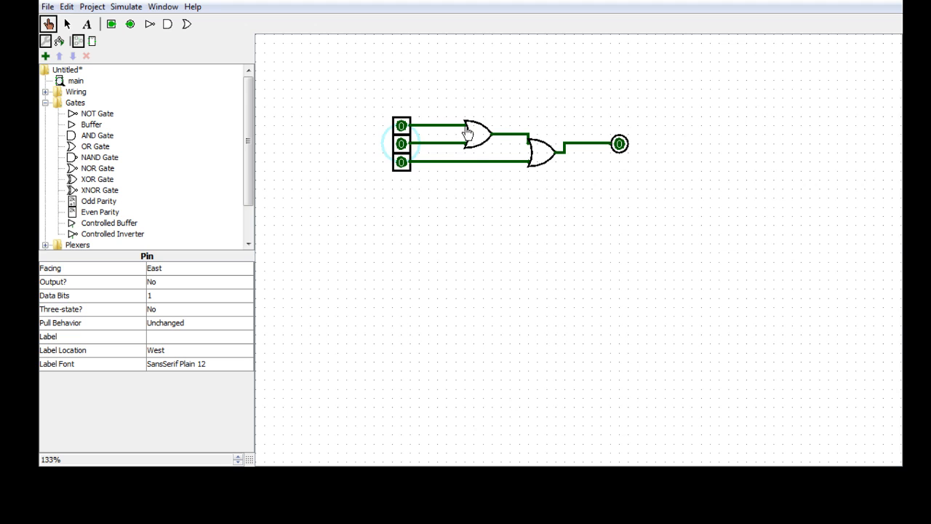
Step: Replace the second OR gate with a two-input AND gate of gate size Narrow, connected to the same wires
left_click(66, 24)
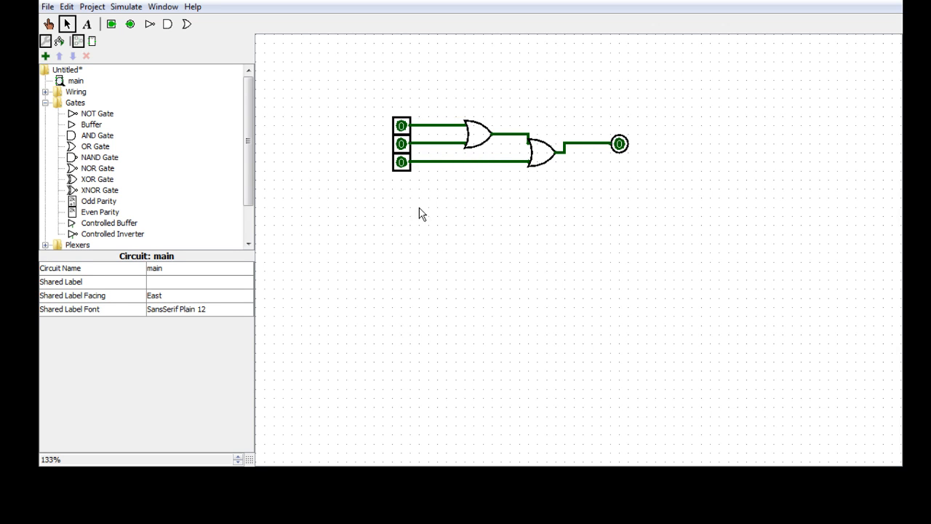
left_click(553, 165)
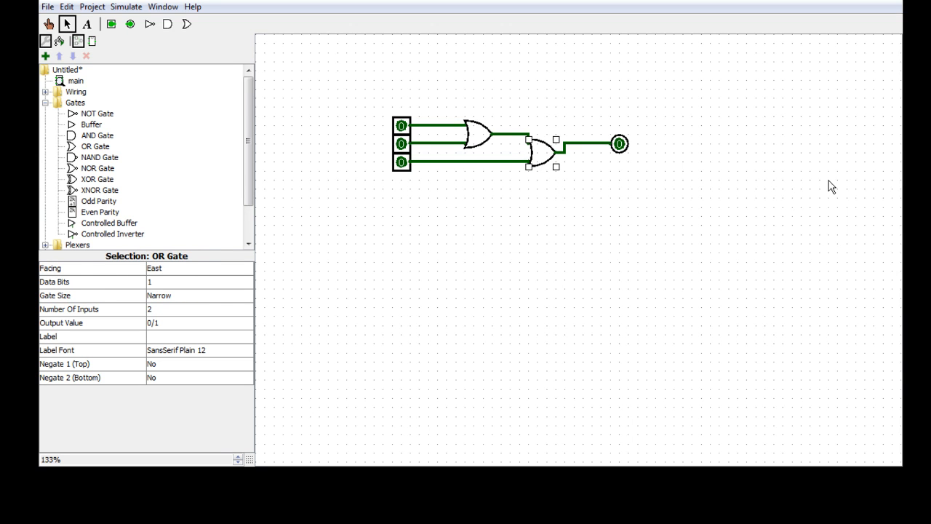
key("Delete")
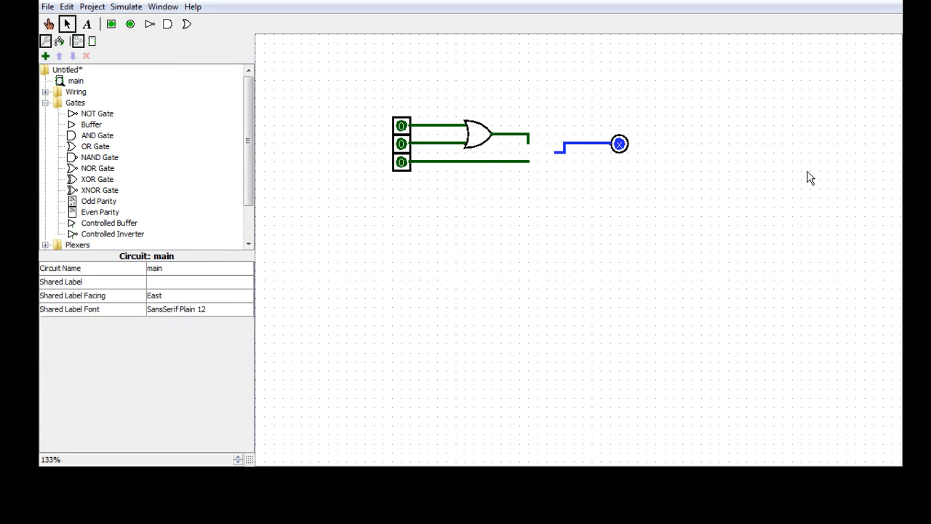
left_click(167, 27)
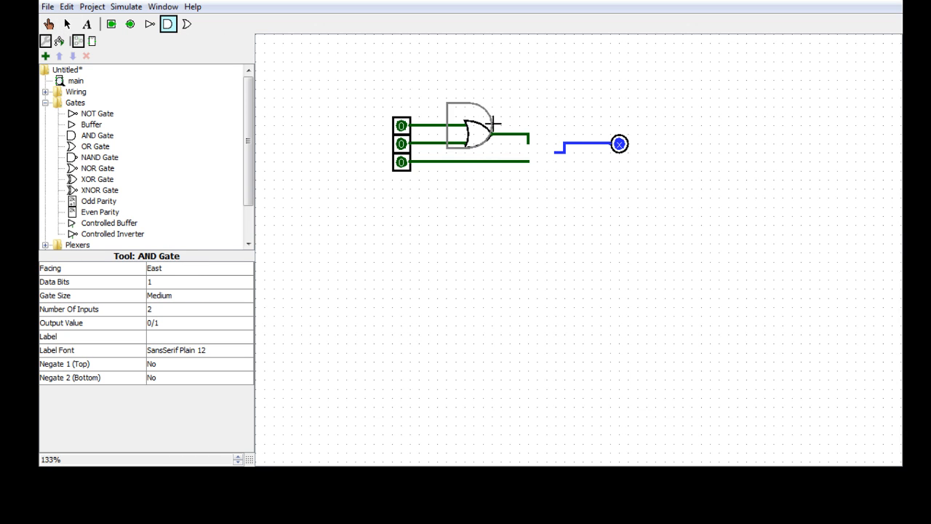
left_click(438, 288)
left_click(179, 297)
left_click(180, 307)
left_click_drag(421, 300, 538, 163)
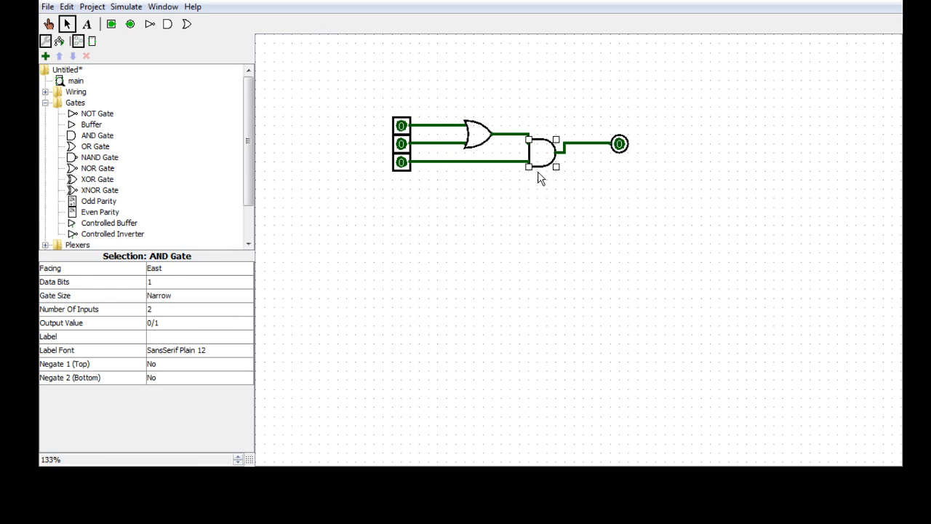
Step: Replace the remaining OR gate with a duplicate of the narrow two-input AND gate, connected to the same wires
left_click(507, 183)
left_click(486, 149)
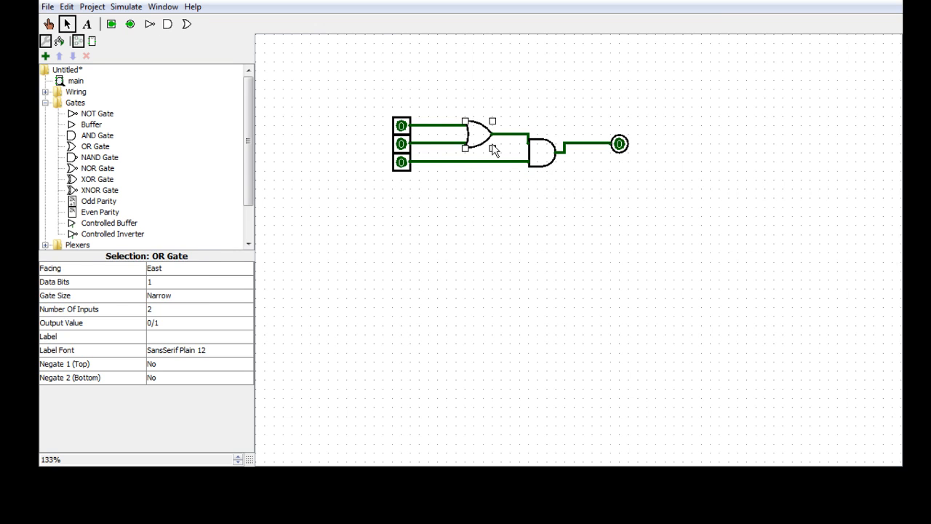
key("Delete")
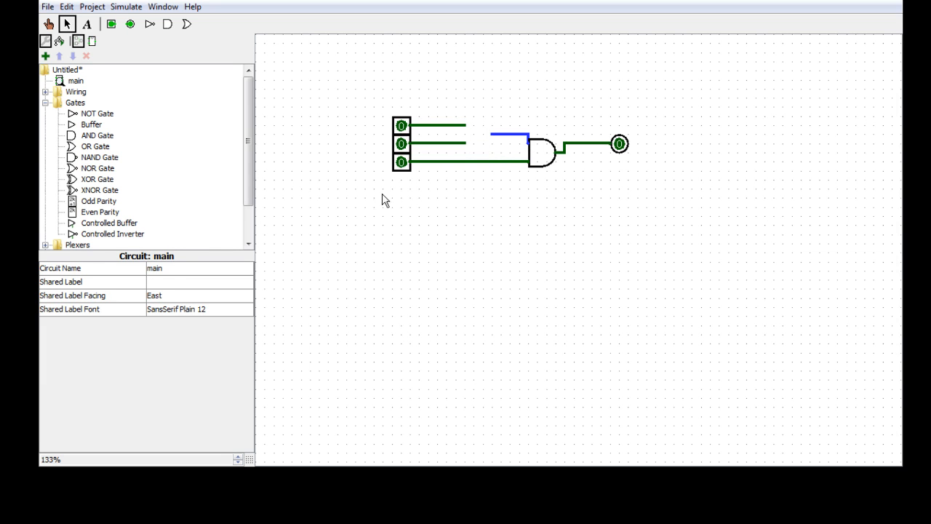
left_click(168, 26)
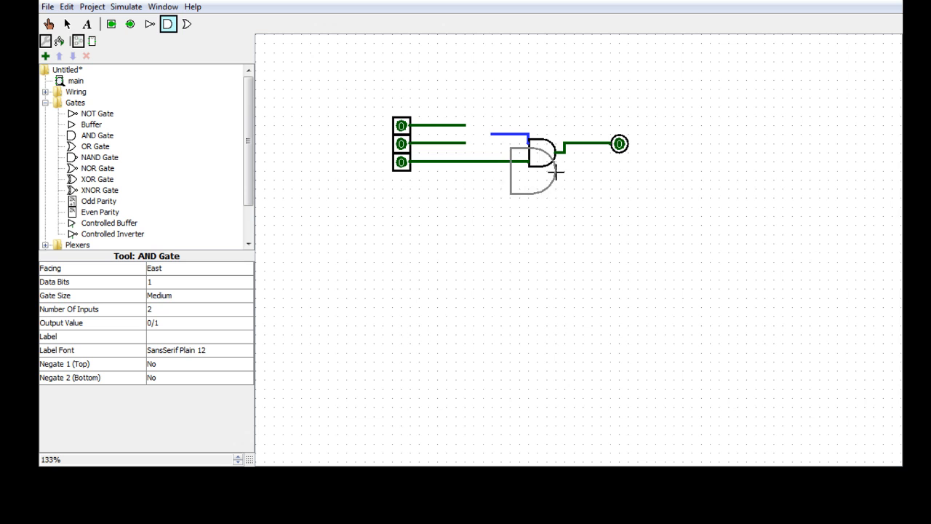
left_click(67, 24)
left_click(553, 167)
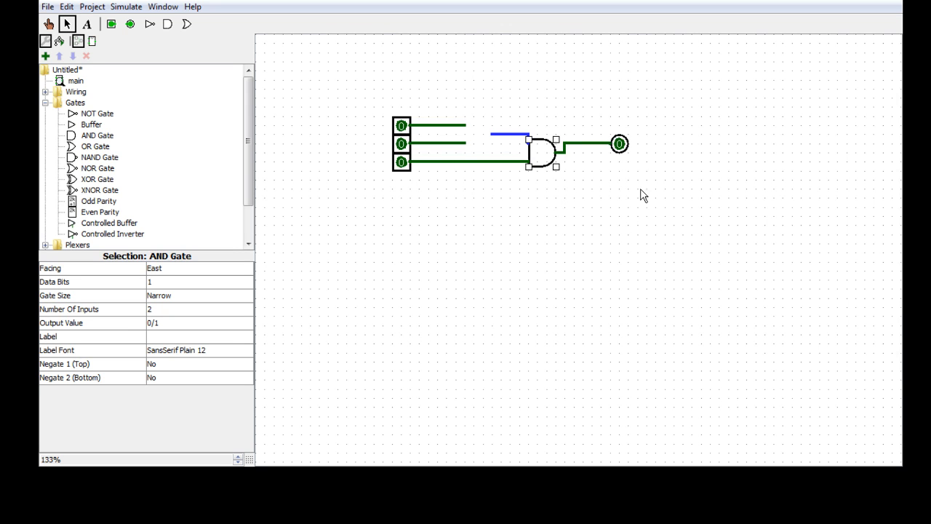
key("ctrl+d")
left_click_drag(554, 175, 483, 146)
left_click(555, 266)
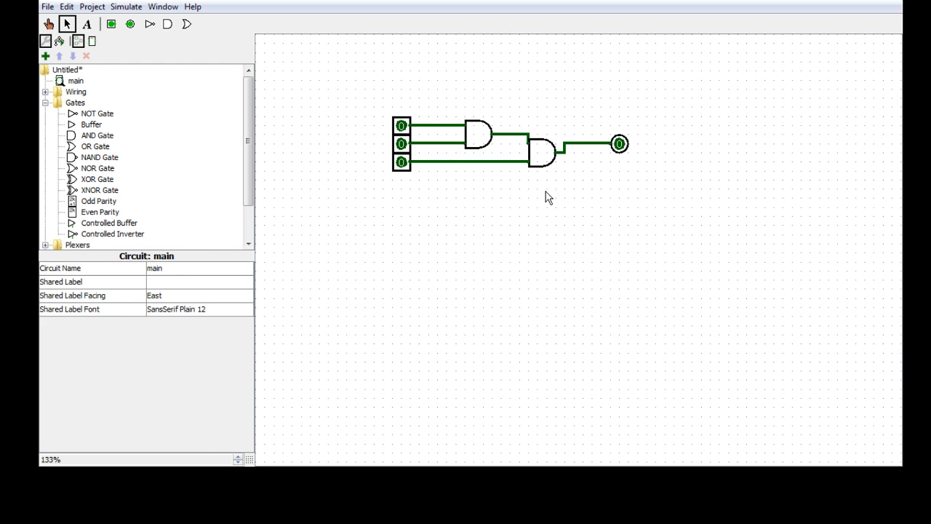
Step: Lower the bottom input pin and its long wire by one grid step
left_click(405, 162)
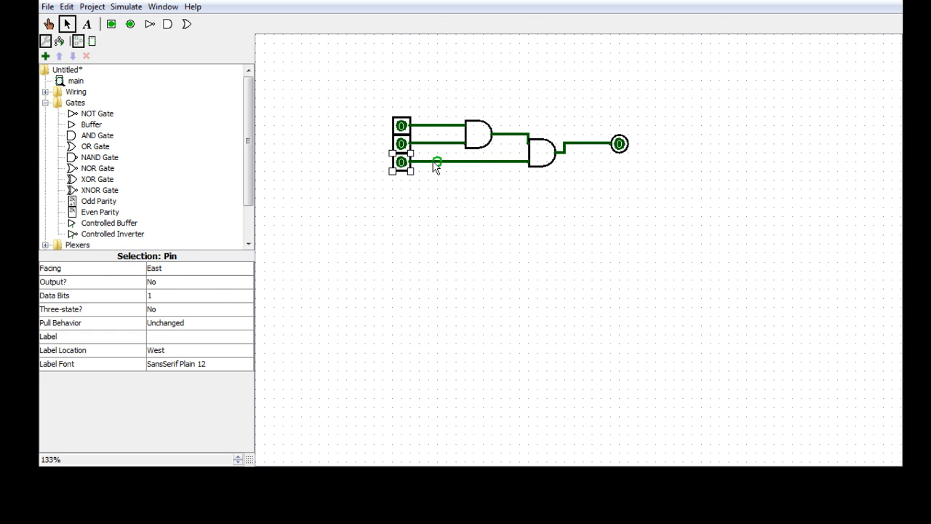
left_click(452, 163)
left_click_drag(405, 166, 487, 170)
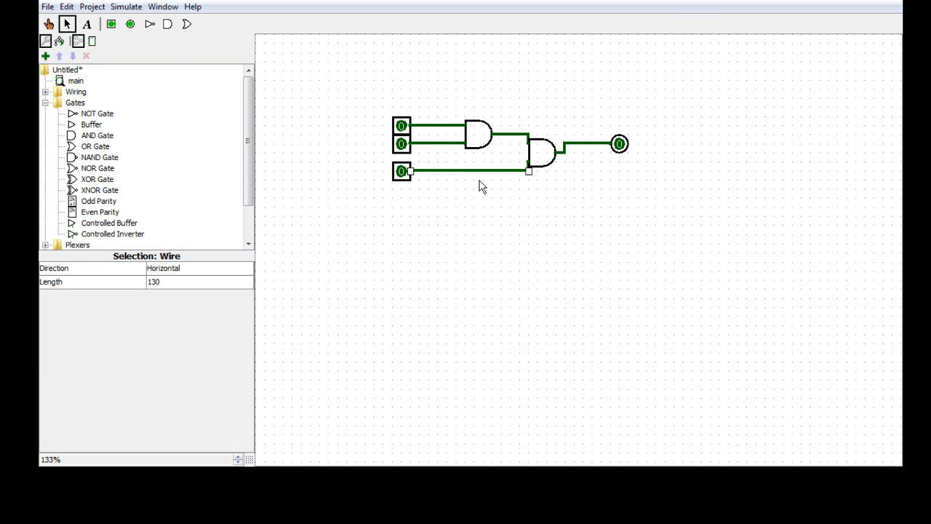
Step: Test the three-input AND circuit by toggling its input pins in various combinations, ending with all three at 1
left_click(49, 24)
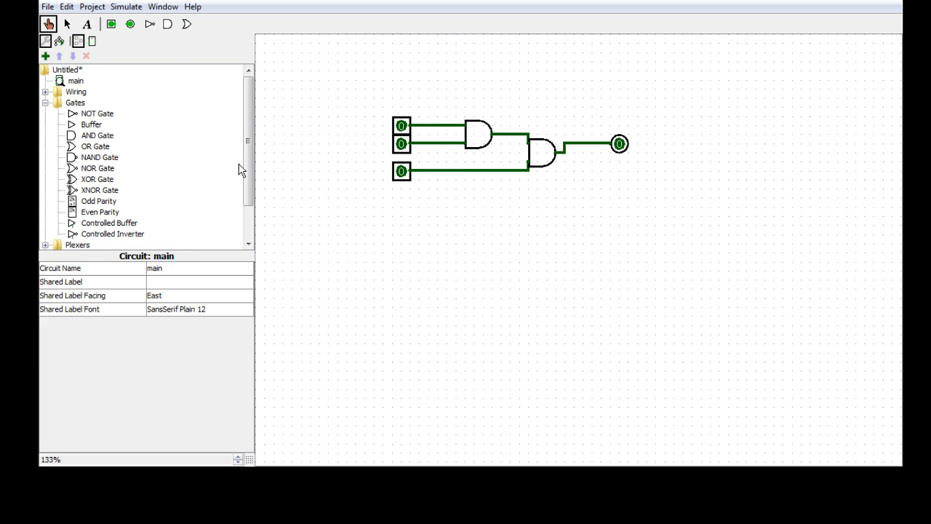
left_click(401, 130)
left_click(402, 148)
left_click(403, 145)
left_click(402, 128)
left_click(400, 151)
left_click(401, 172)
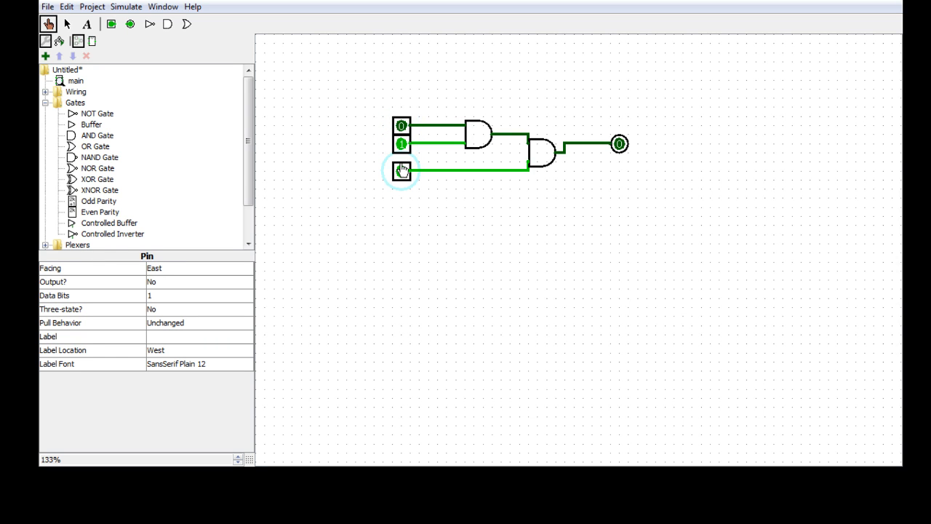
left_click(402, 128)
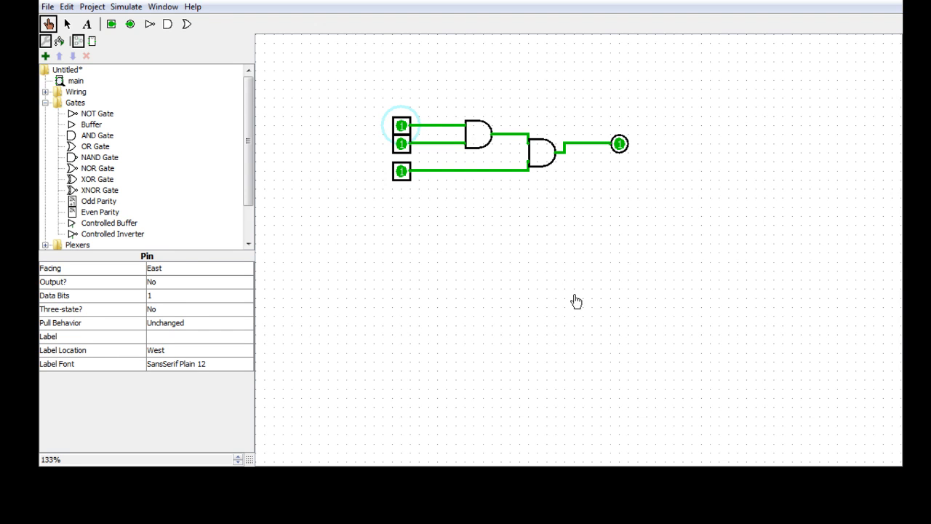
Step: Delete the entire three-input AND circuit from the canvas
left_click(66, 24)
left_click_drag(736, 229, 509, 230)
left_click_drag(714, 259, 342, 73)
key("Delete")
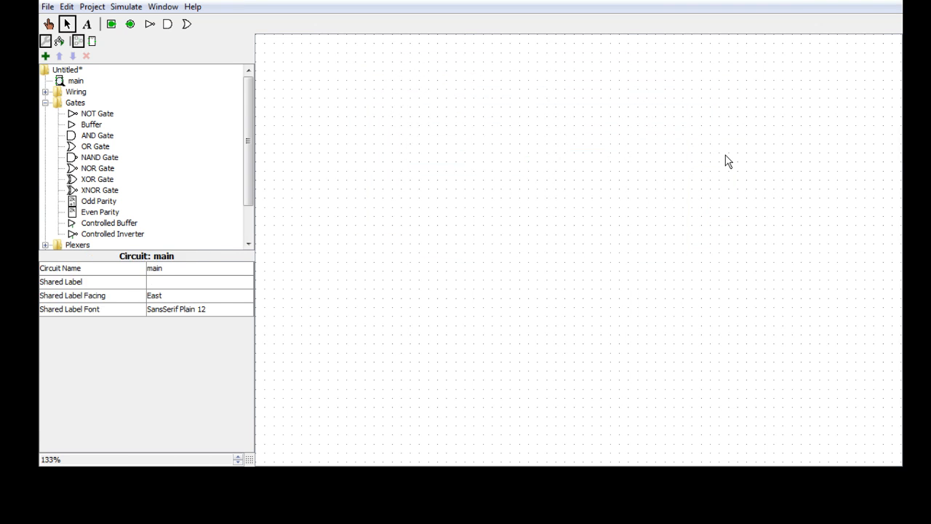
Step: Place a medium AND gate with 5 inputs on the empty canvas and draw a short wire from each input
left_click(79, 137)
left_click(537, 161)
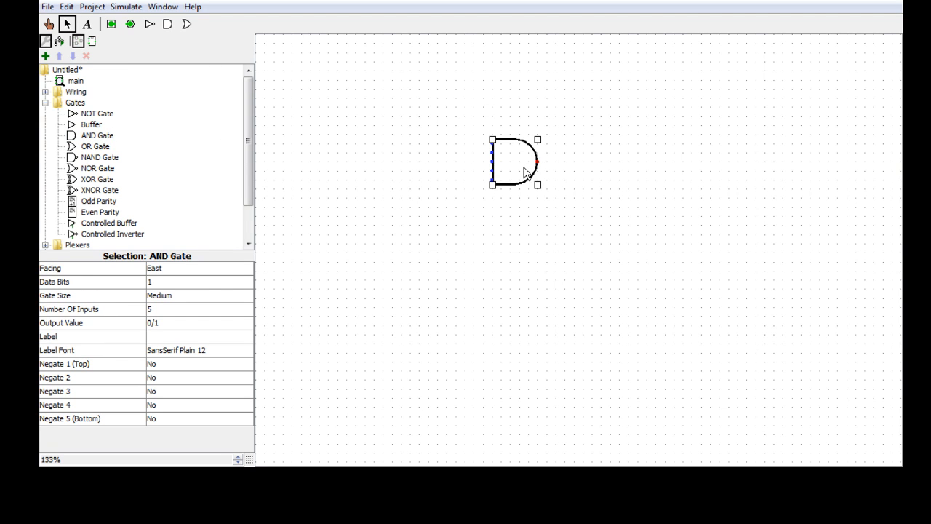
mouse_move(492, 144)
left_mouse_down()
mouse_move(453, 144)
mouse_move(464, 180)
left_mouse_up()
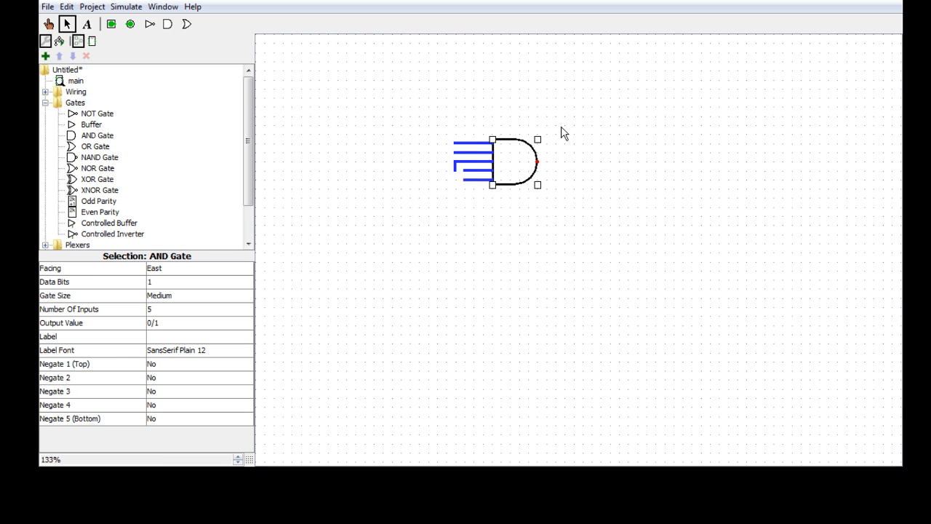
Step: Delete the five-input AND gate together with its input wires
left_click_drag(601, 233, 339, 73)
left_click(662, 275)
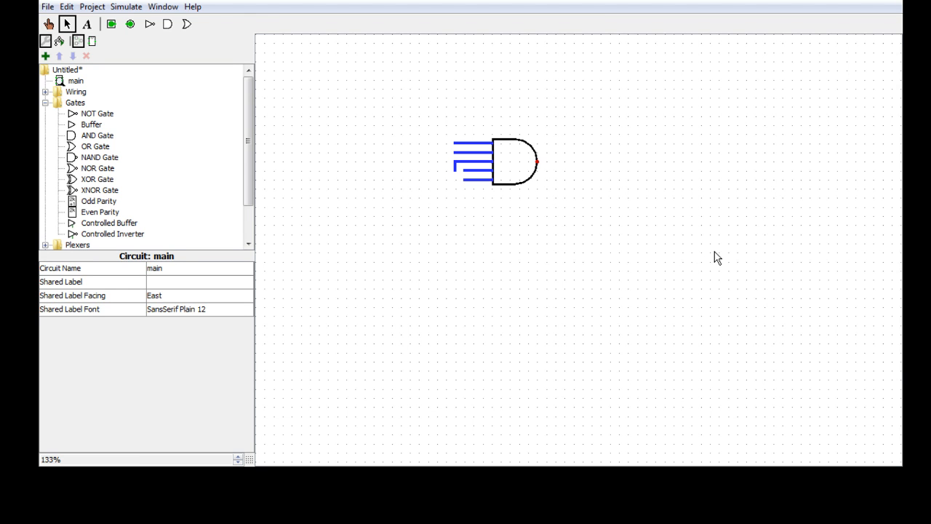
left_click_drag(662, 231, 366, 75)
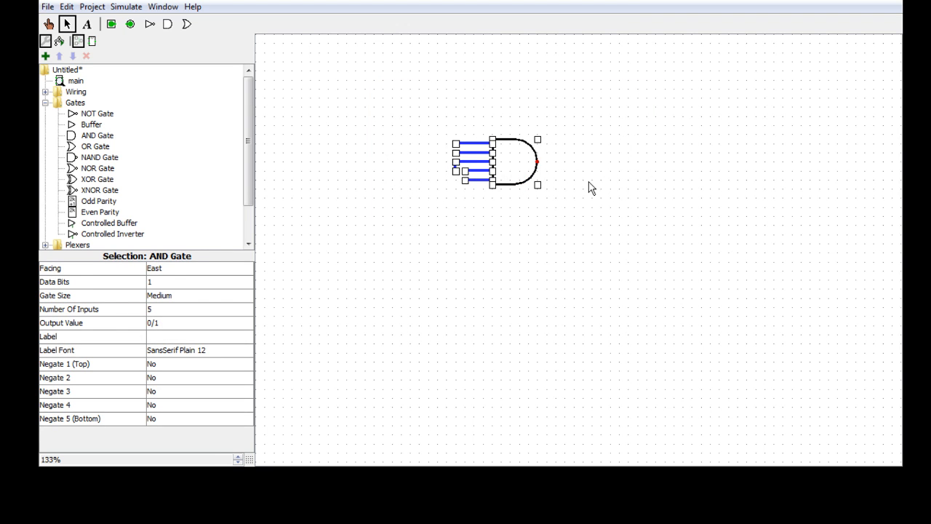
key("Delete")
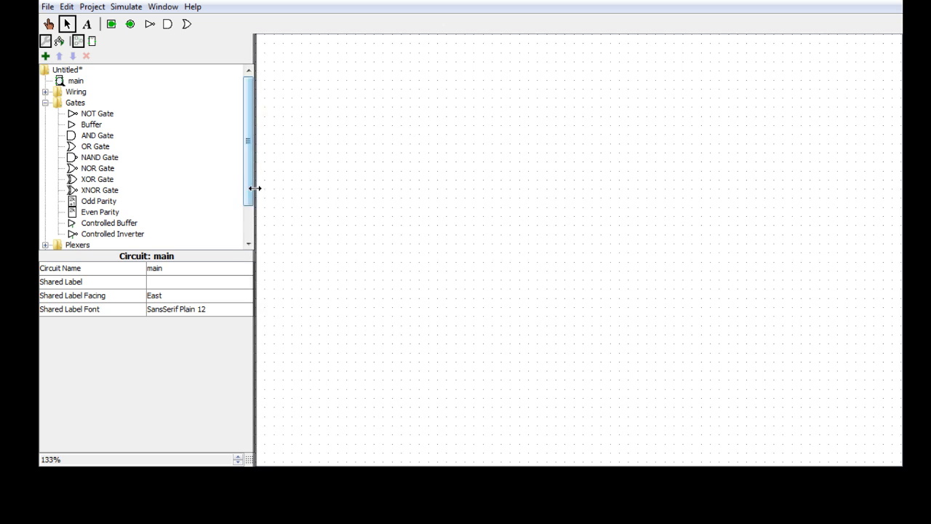
Step: Examine the AND, OR, NAND and NOR gate types in the gate library
left_click(94, 138)
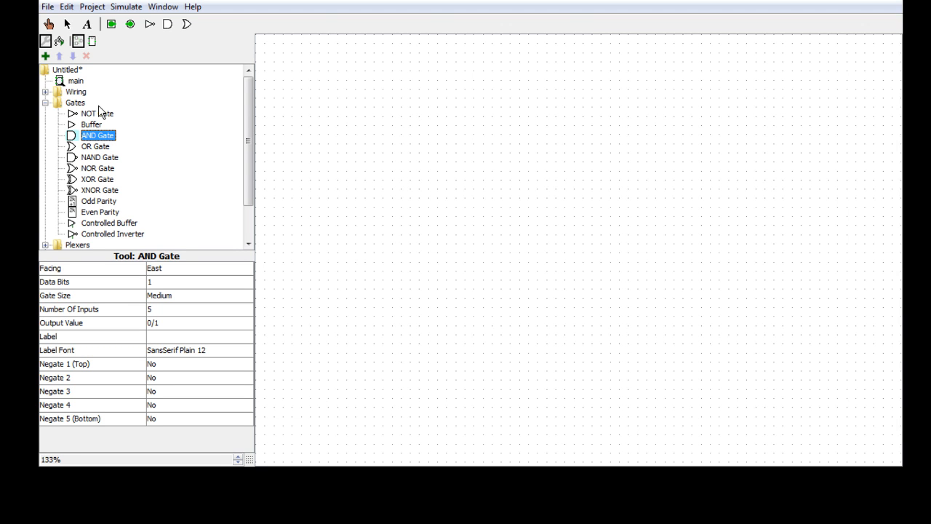
left_click(104, 147)
left_click(103, 157)
left_click(105, 146)
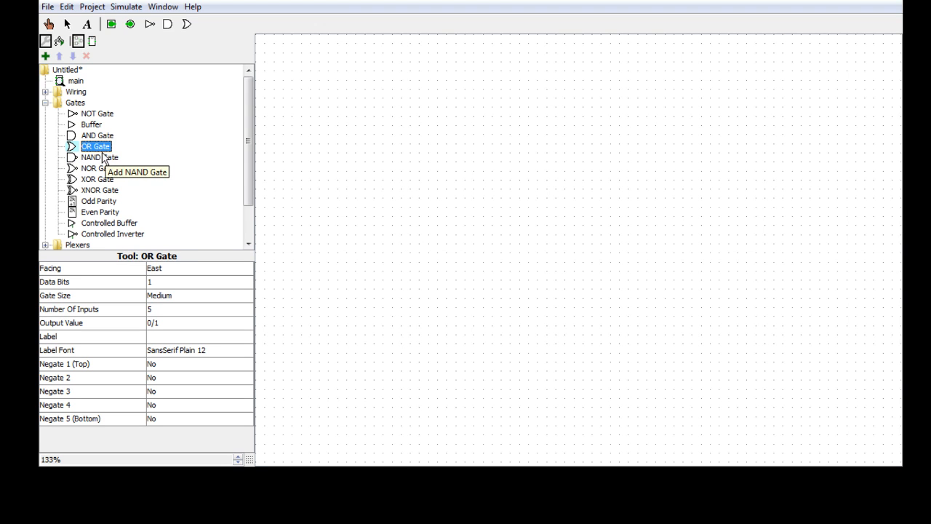
left_click(104, 159)
left_click(92, 168)
left_click(101, 158)
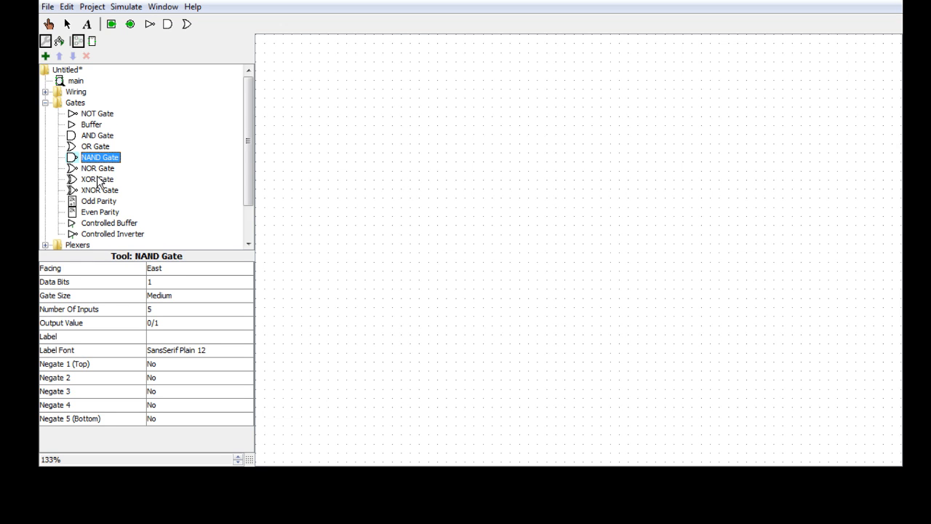
left_click(102, 172)
left_click(101, 159)
Step: Place an AND gate with a NOT gate beside its output to illustrate NAND, and delete both
left_click(96, 136)
left_click(456, 145)
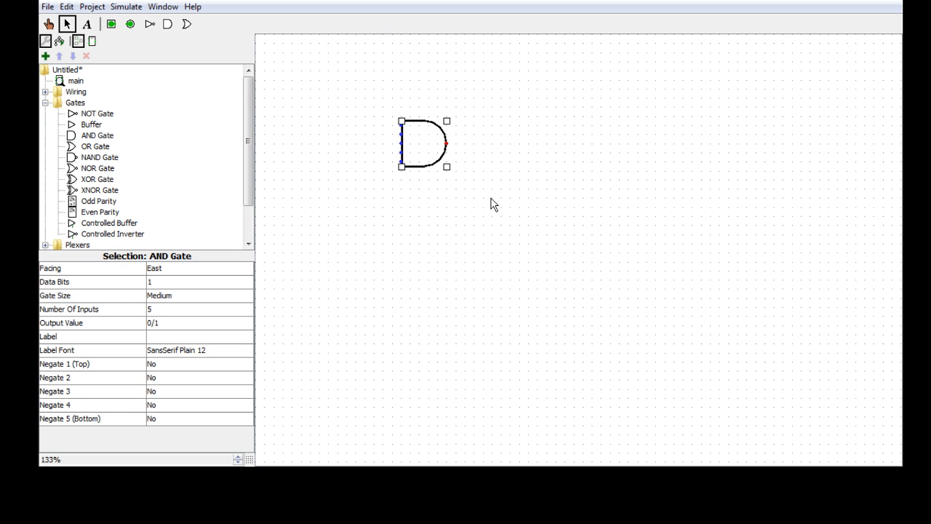
left_click(76, 114)
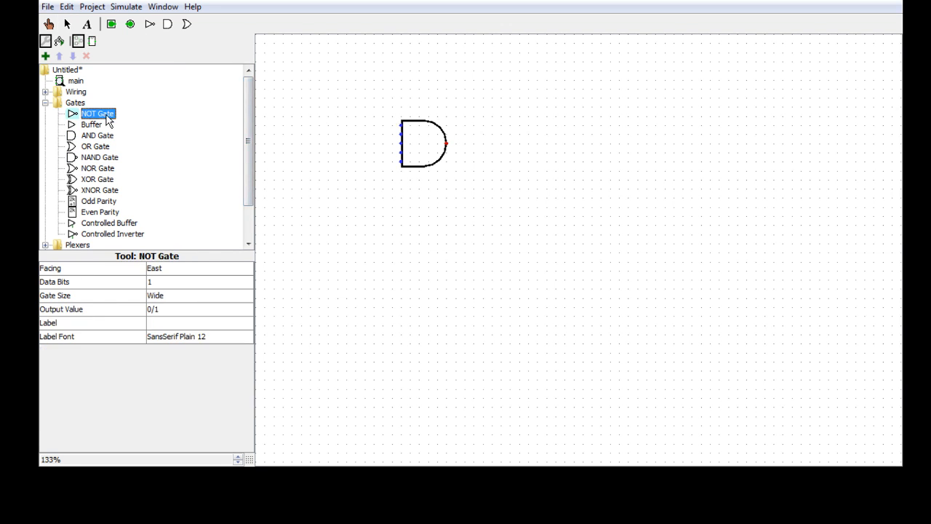
left_click(494, 143)
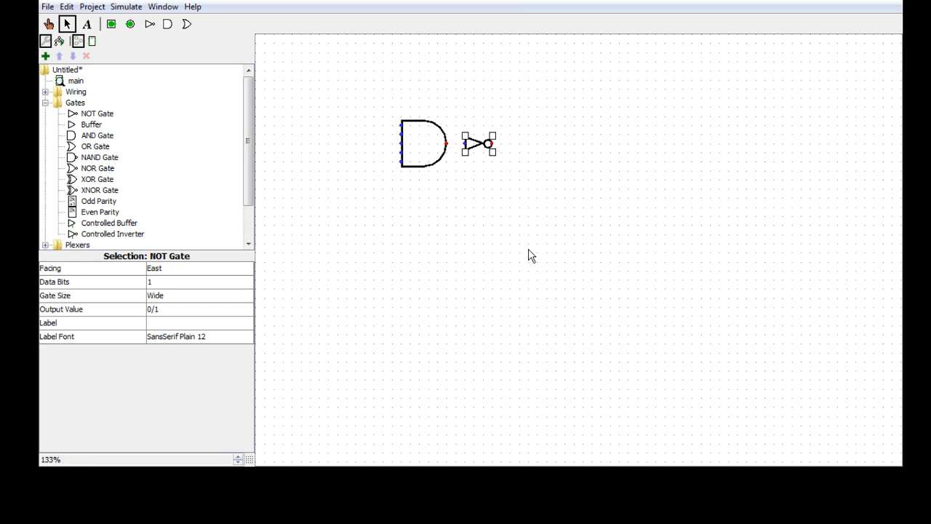
left_click_drag(551, 227, 356, 104)
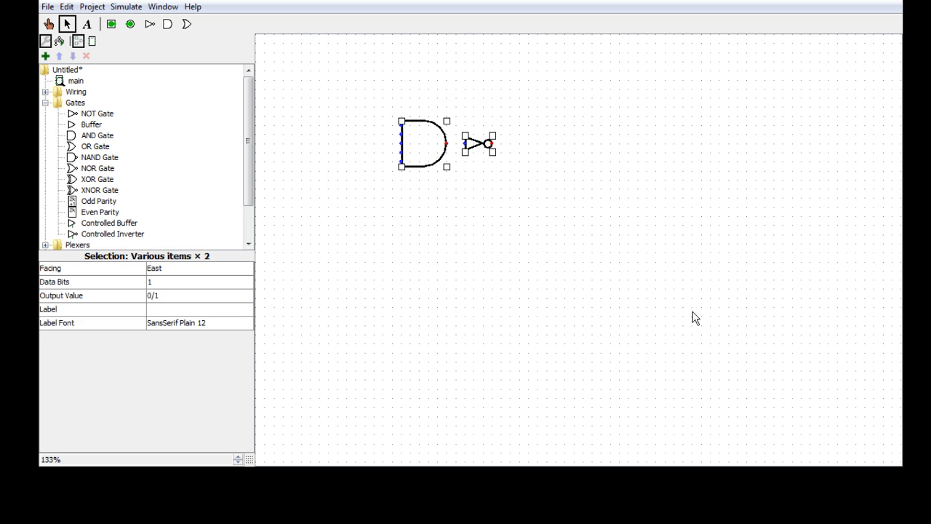
key("Delete")
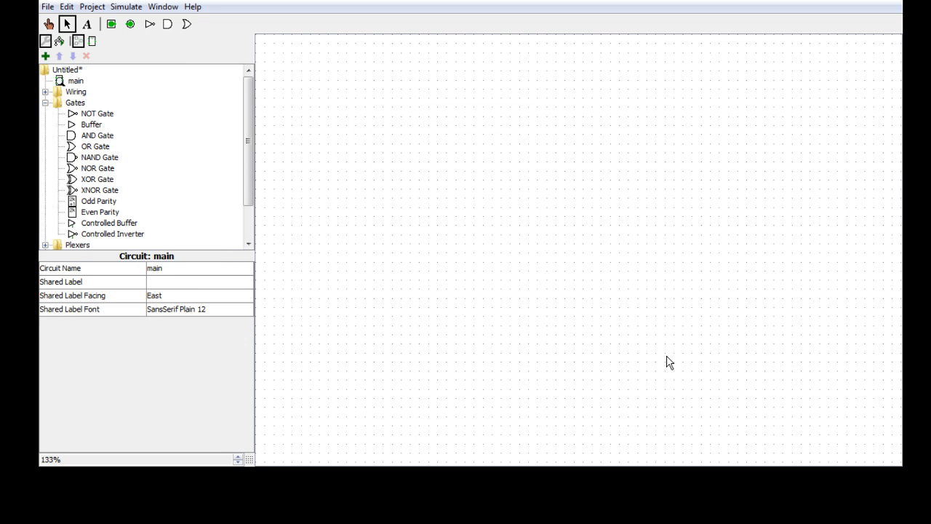
Step: Compare the NAND and NOR gate types in the gate library
left_click(102, 157)
left_click(101, 169)
left_click(102, 160)
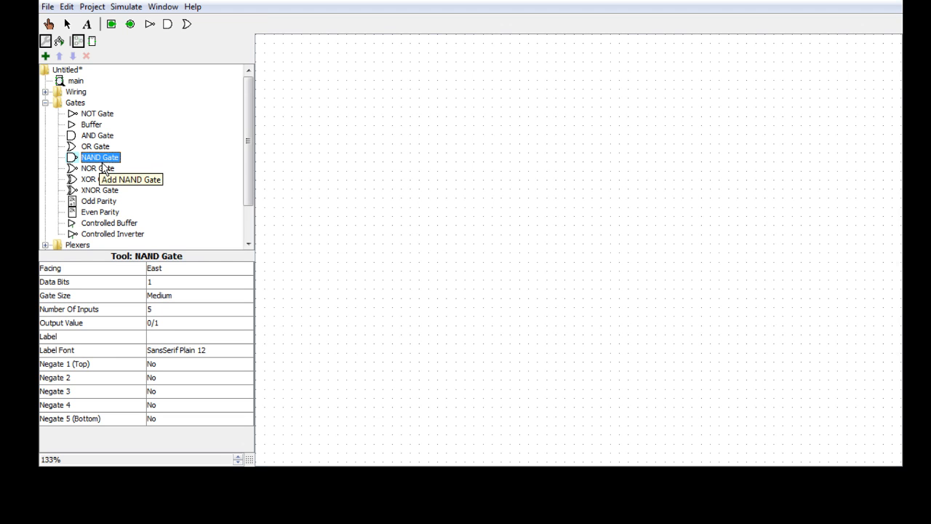
left_click(102, 168)
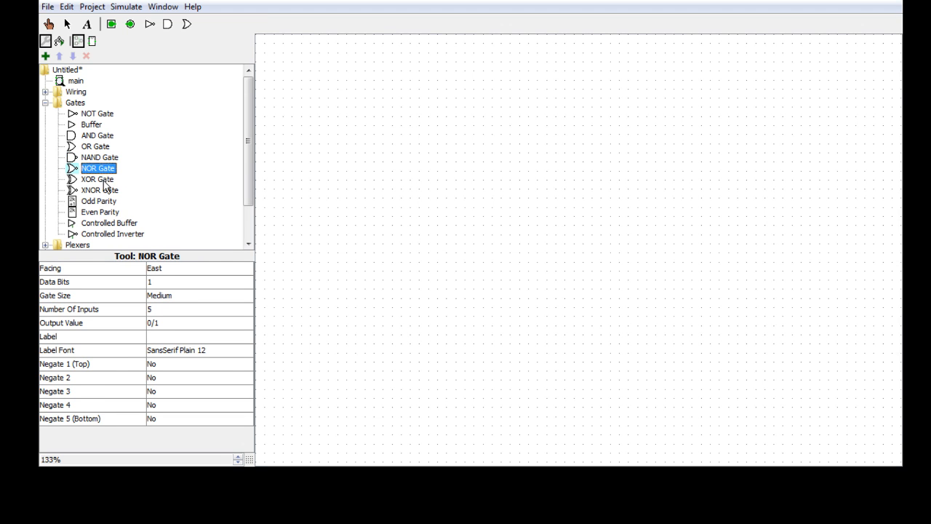
Step: Place a medium XOR gate with 5 inputs on the empty canvas
left_click(108, 180)
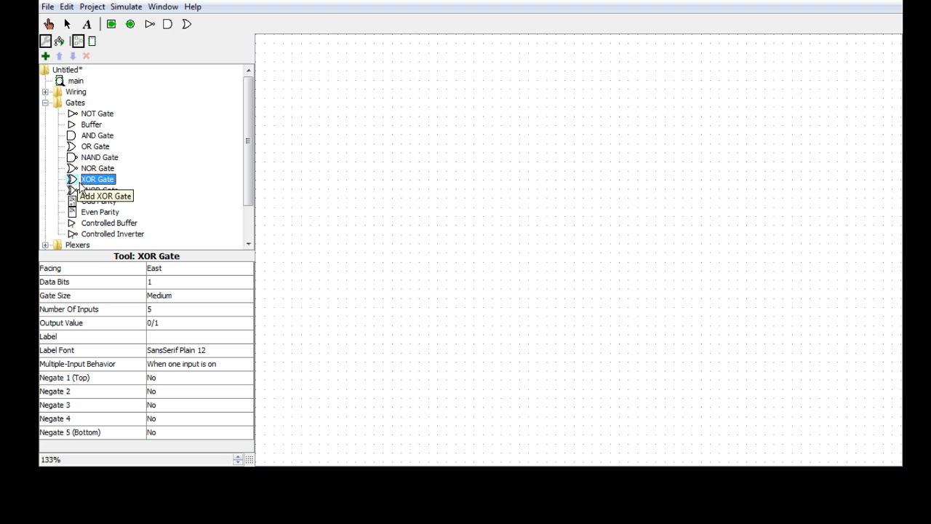
left_click(483, 161)
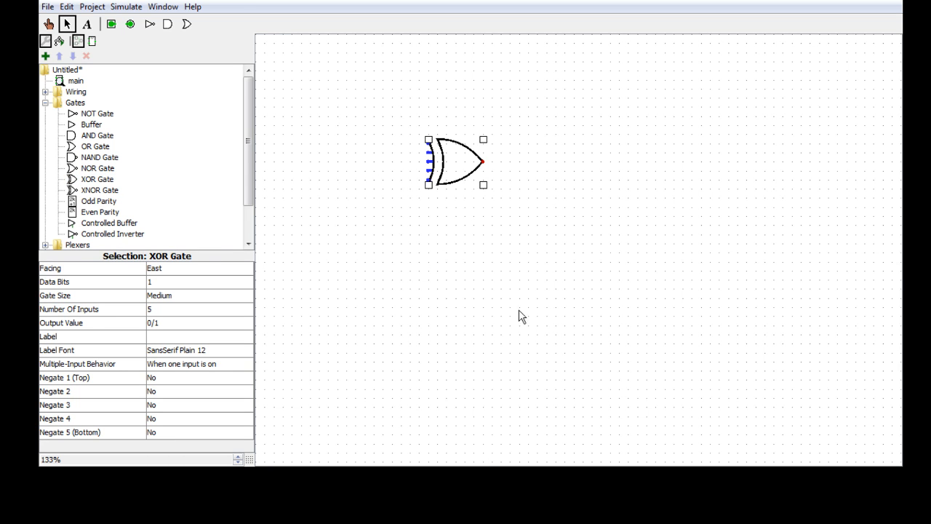
Step: Place a medium OR gate below the XOR gate and delete the XOR gate
left_click(96, 147)
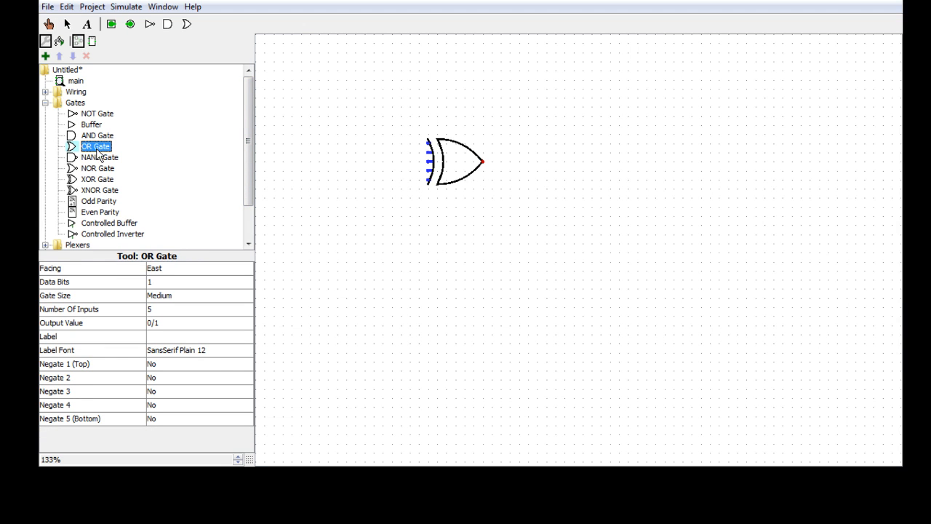
left_click(518, 261)
left_click_drag(526, 202, 403, 112)
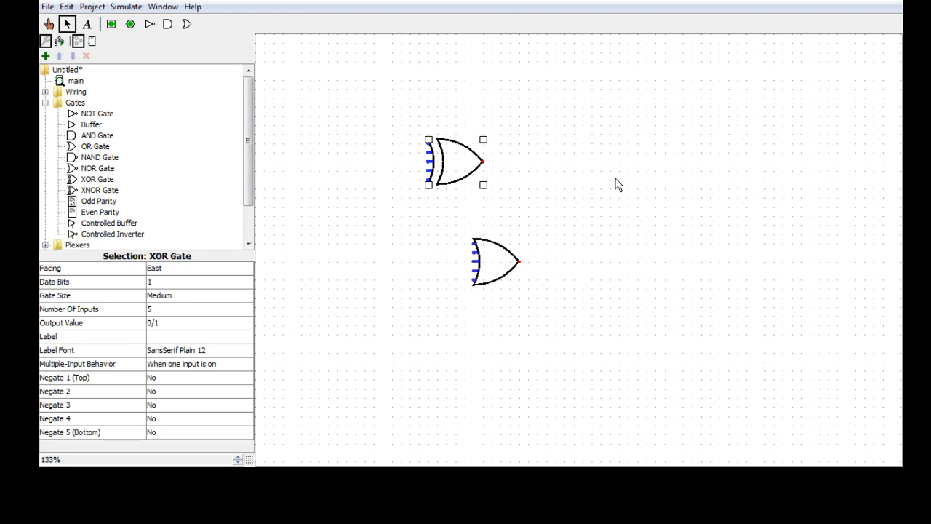
key("Delete")
Step: Set the OR gate's number of inputs to 2
left_click(495, 244)
left_click(168, 309)
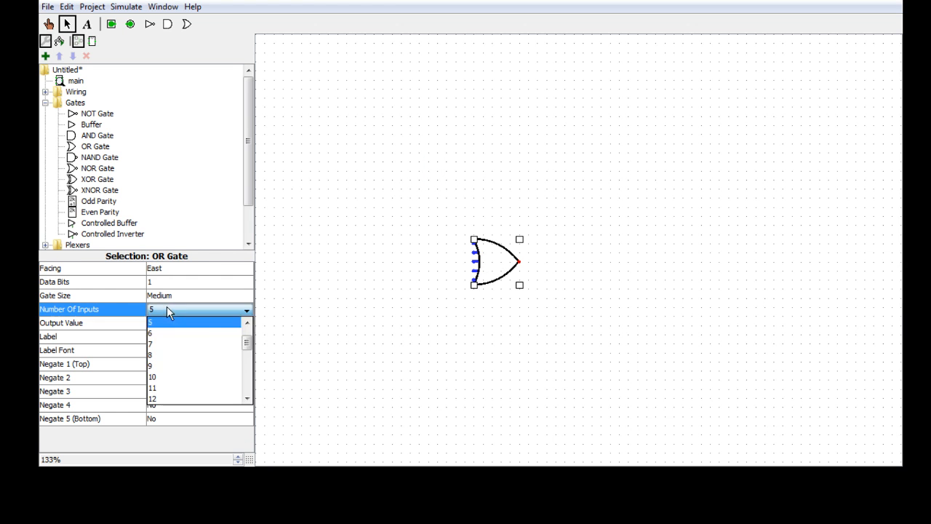
left_click(247, 324)
left_click(163, 321)
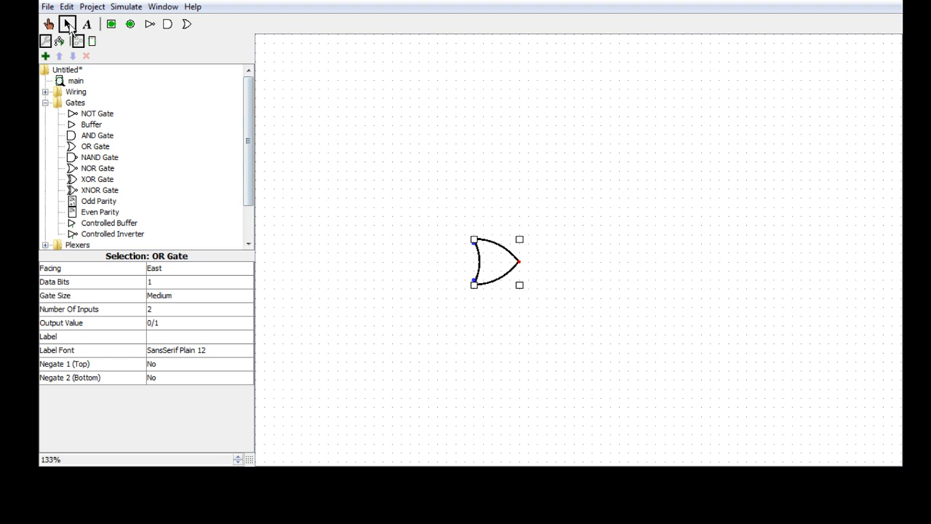
Step: Draw horizontal wires outward from both inputs and the output of the OR gate
left_click_drag(474, 247, 417, 244)
left_click_drag(474, 280, 419, 281)
left_click_drag(520, 261, 583, 260)
Step: Attach an input pin to the free end of each of the OR gate's two input wires
left_click(113, 26)
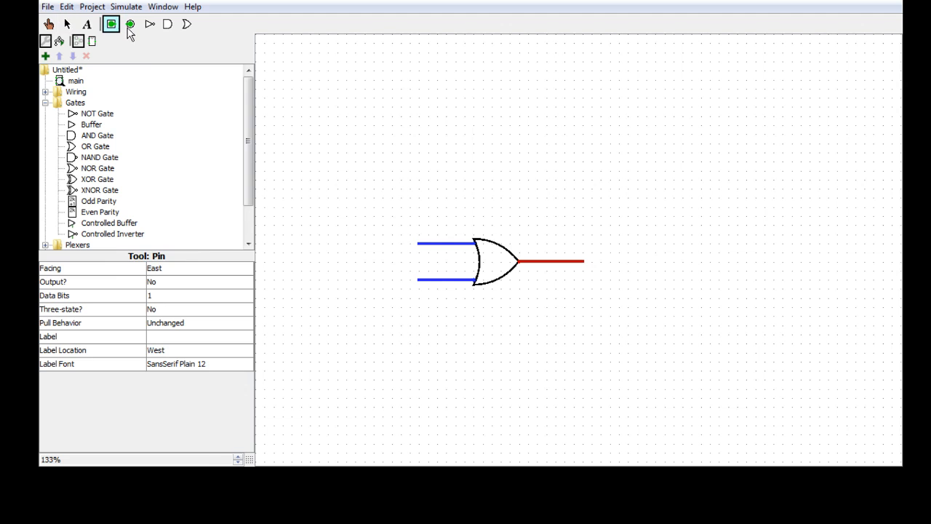
left_click(420, 244)
left_click(111, 24)
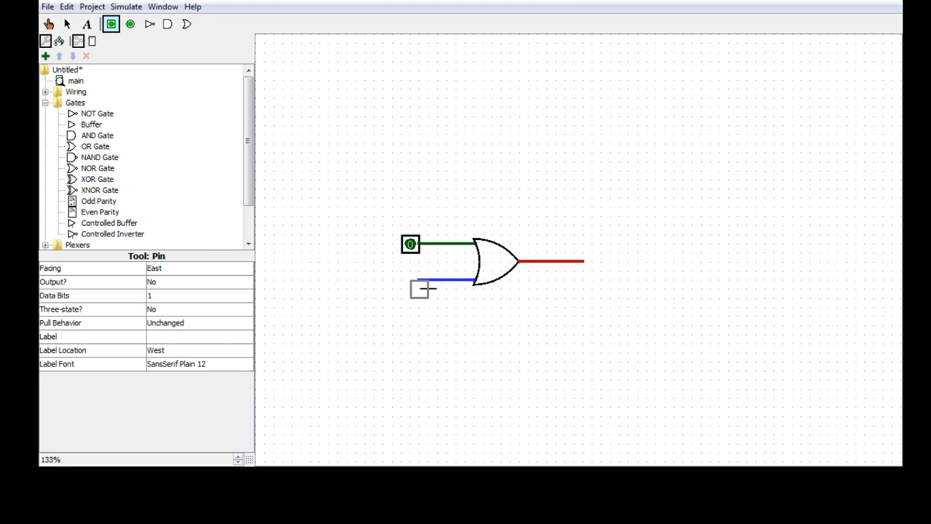
left_click(420, 280)
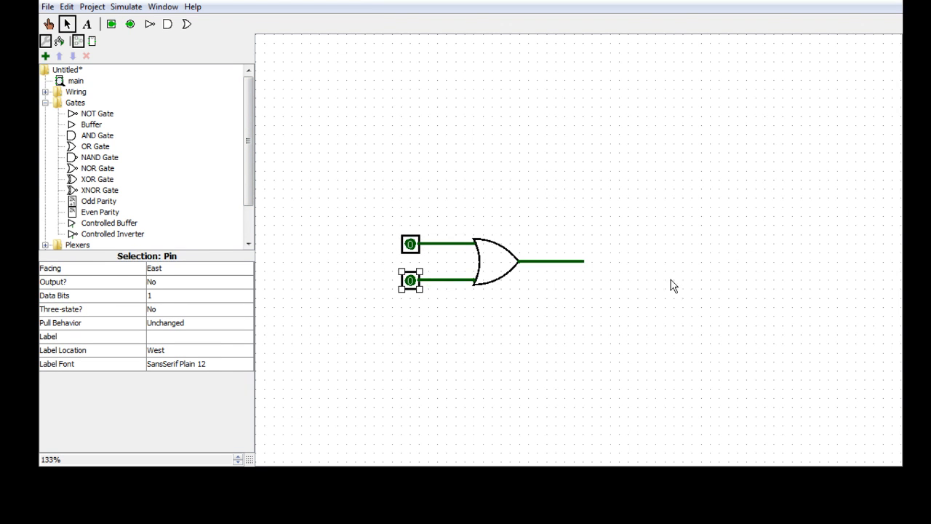
Step: Attach an output pin to the free end of the OR gate's output wire
left_click(131, 24)
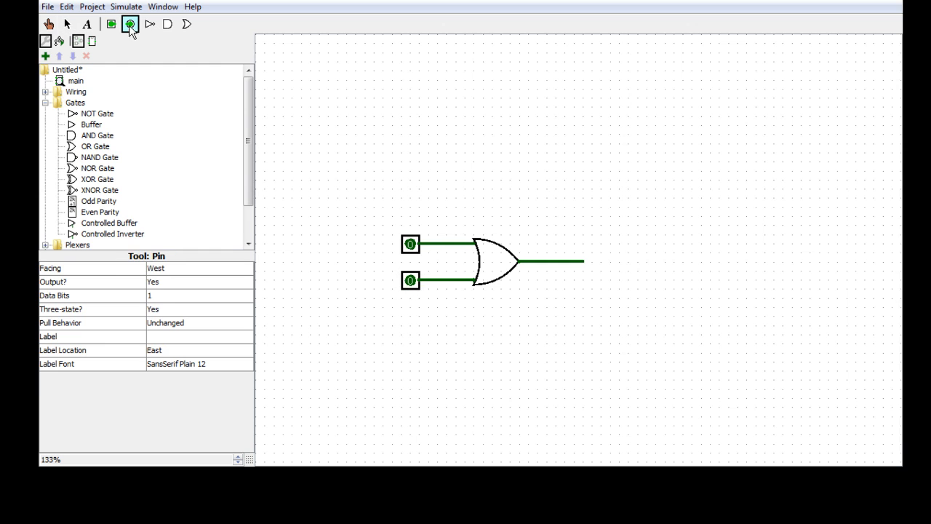
left_click(584, 262)
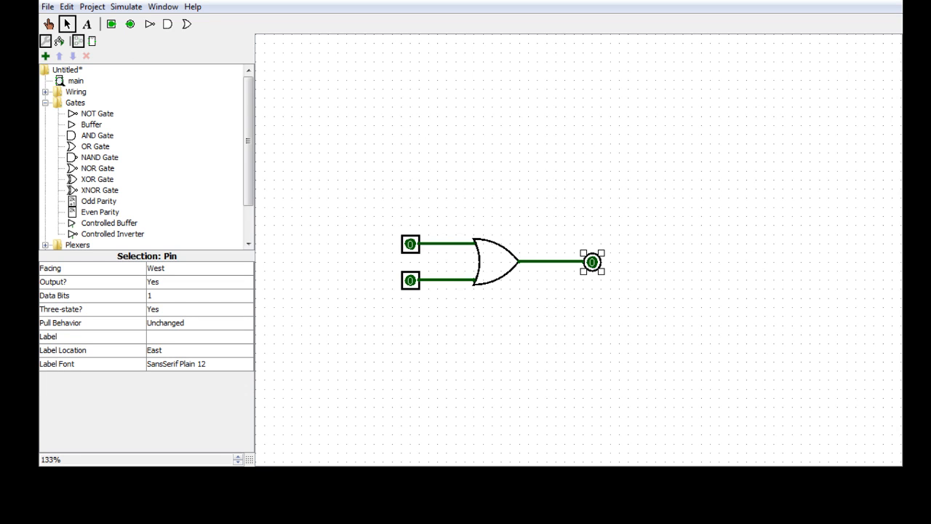
Step: Analyze the OR circuit and bring its truth table into full view
left_click(125, 7)
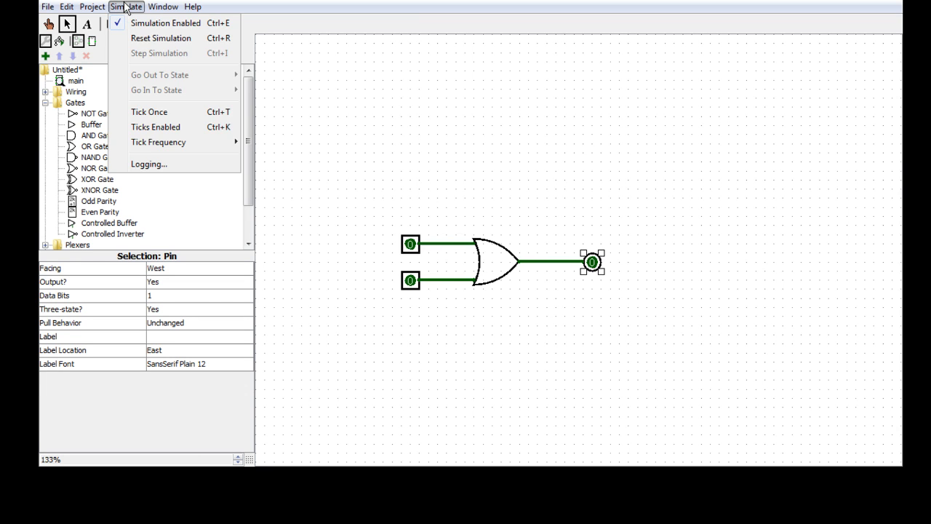
left_click(125, 6)
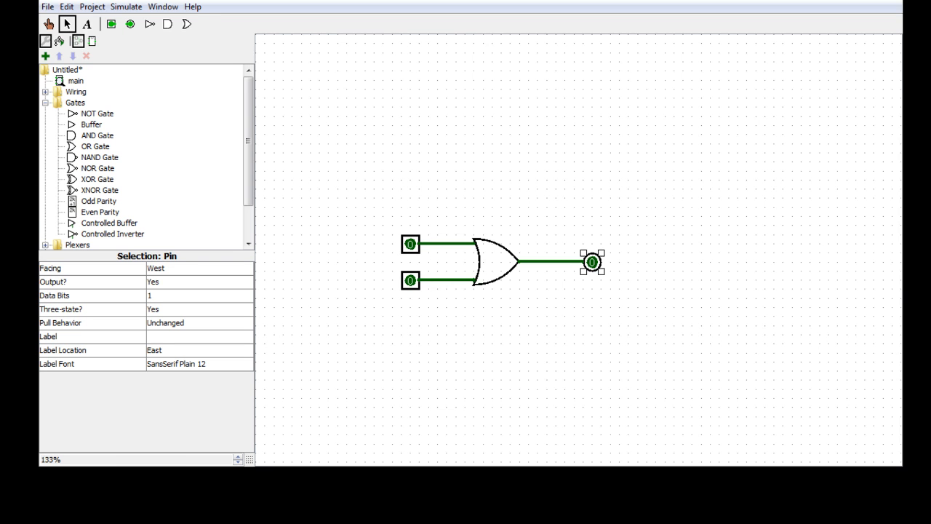
left_click(126, 6)
mouse_move(92, 9)
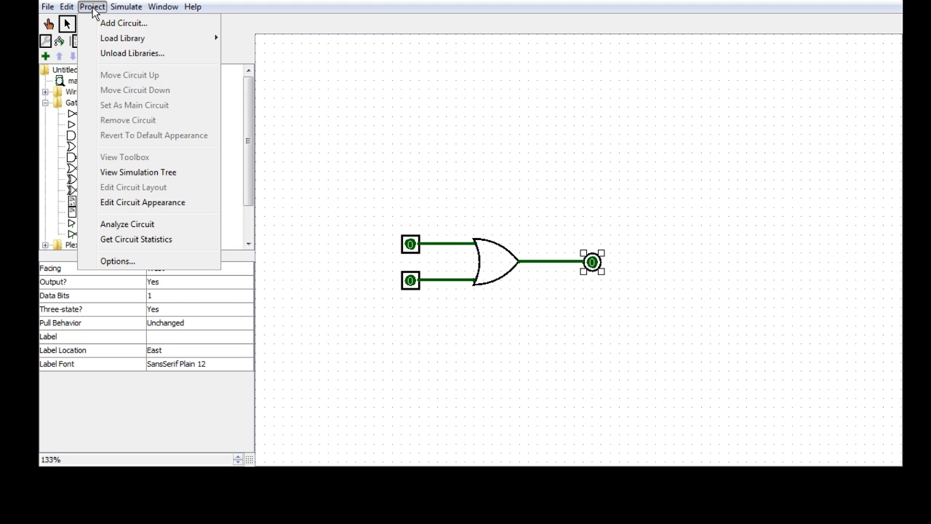
left_click(121, 231)
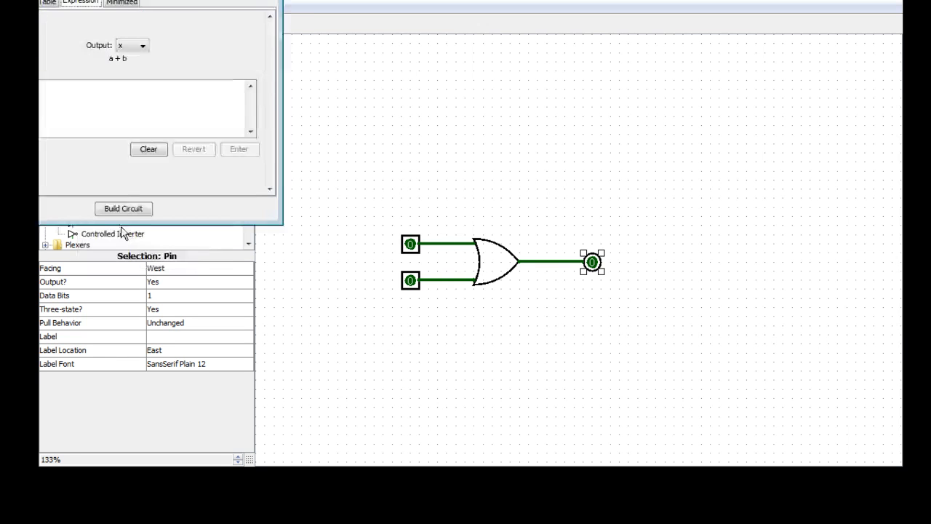
left_click(122, 3)
left_click(48, 4)
left_click_drag(197, 1, 603, 69)
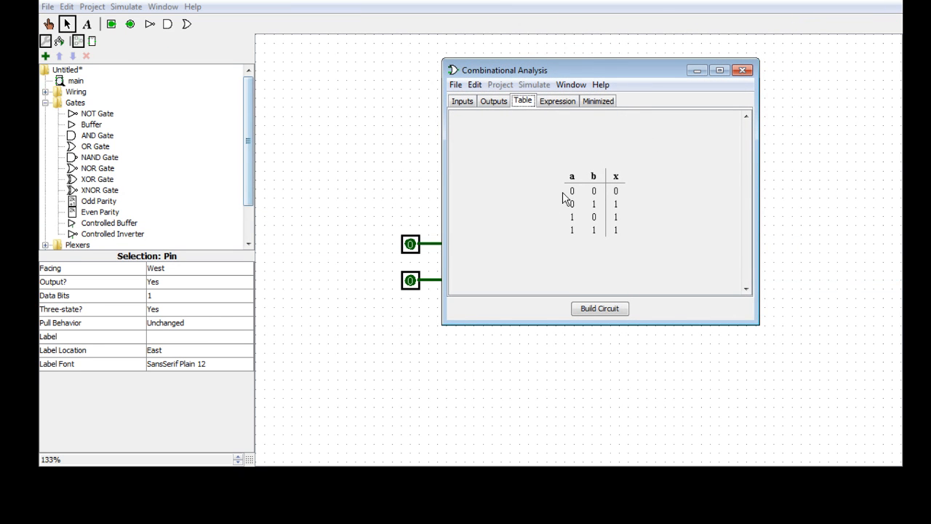
Step: Examine the OR truth table rows beside the circuit, and close the Combinational Analysis window
left_click_drag(525, 67, 704, 102)
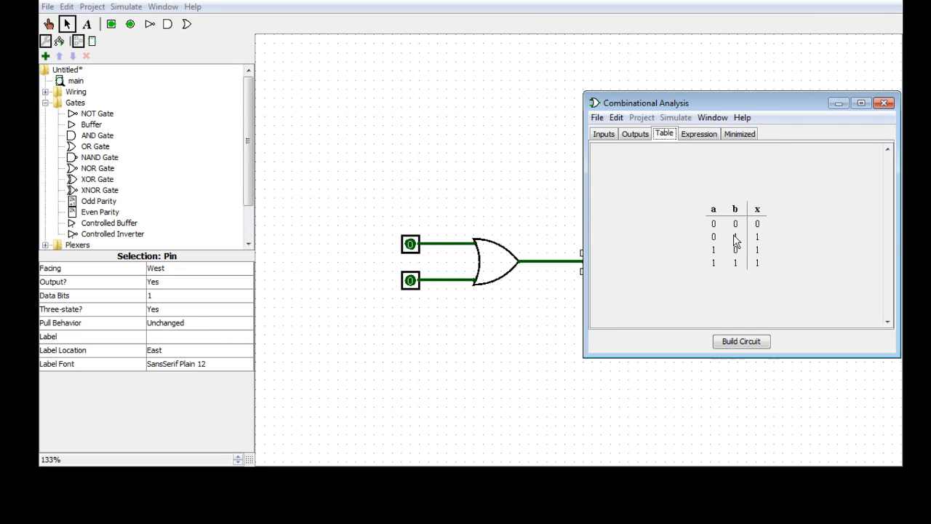
left_click(736, 243)
left_click(714, 250)
left_click(734, 263)
left_click_drag(767, 101, 684, 99)
left_click(796, 99)
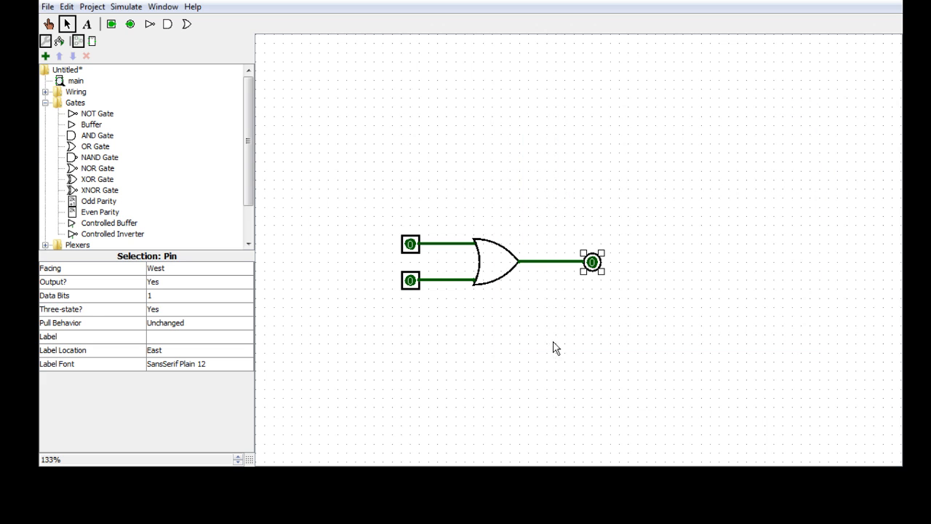
Step: Delete the OR gate and place a medium XOR gate above the remaining wires
left_click(507, 282)
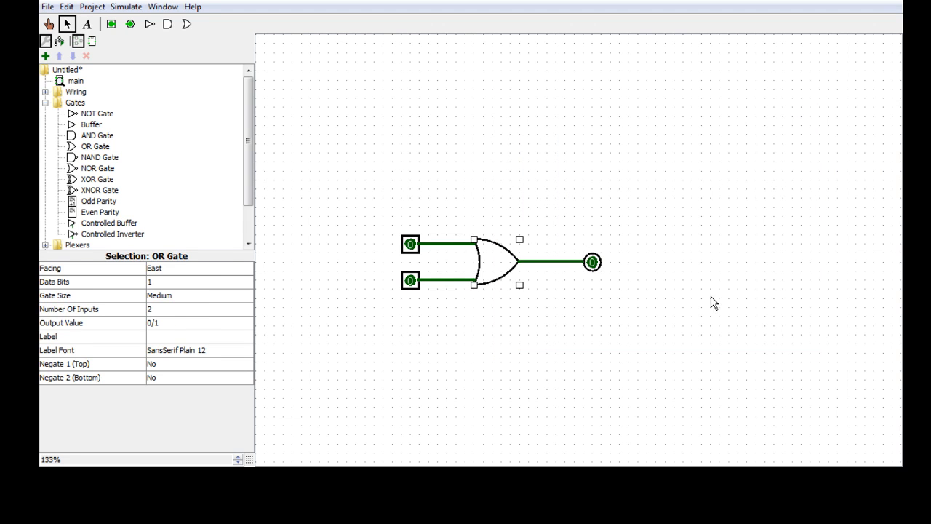
key("Delete")
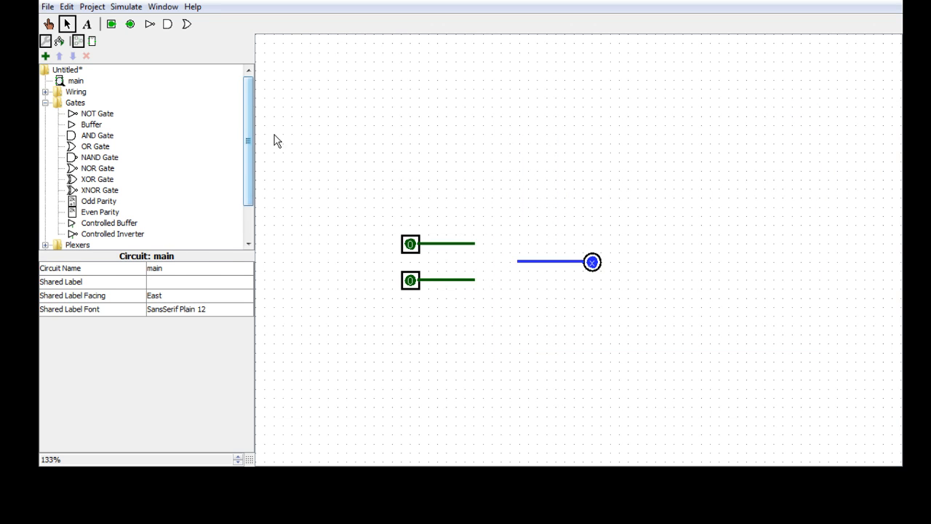
left_click(99, 179)
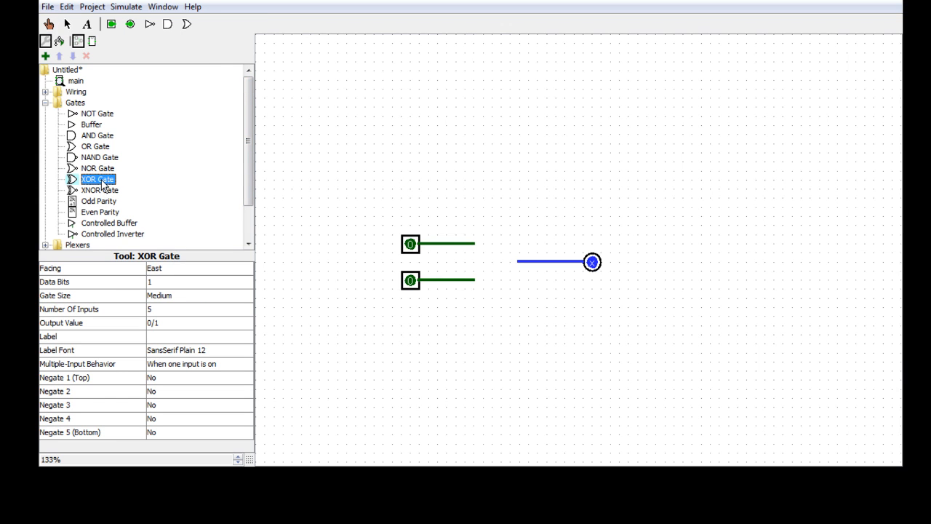
left_click(545, 180)
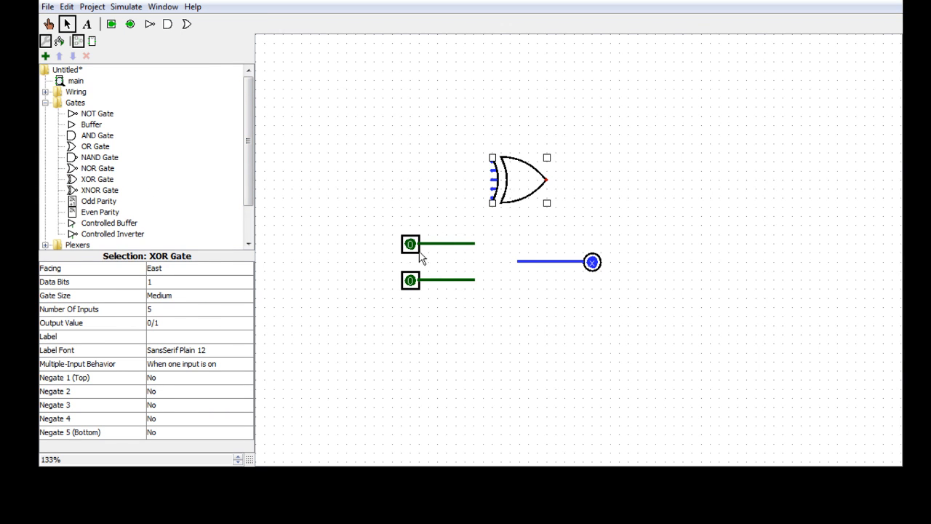
Step: Set the XOR gate's number of inputs to 2 and move it onto the ends of the input and output wires
left_click(163, 310)
left_click(231, 323)
left_click(219, 310)
scroll(174, 342, "up", 3)
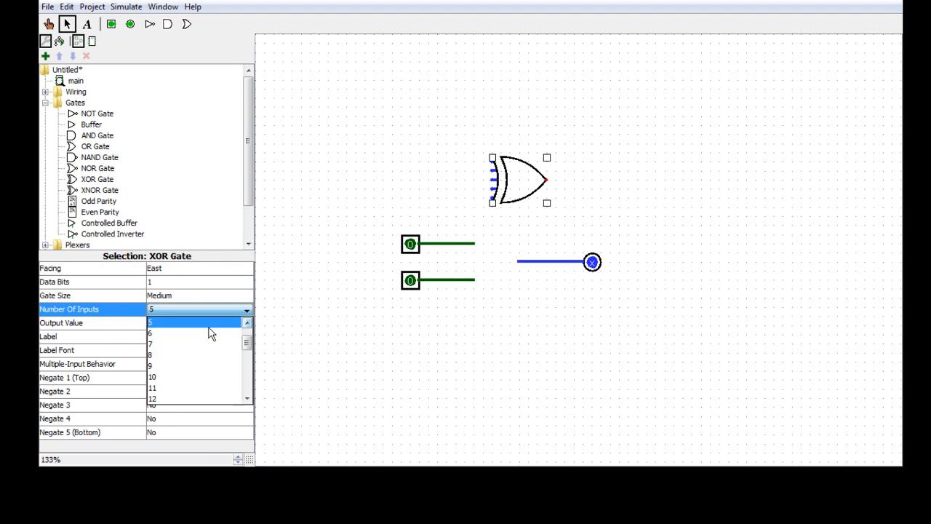
left_click(166, 322)
left_click_drag(518, 185, 499, 263)
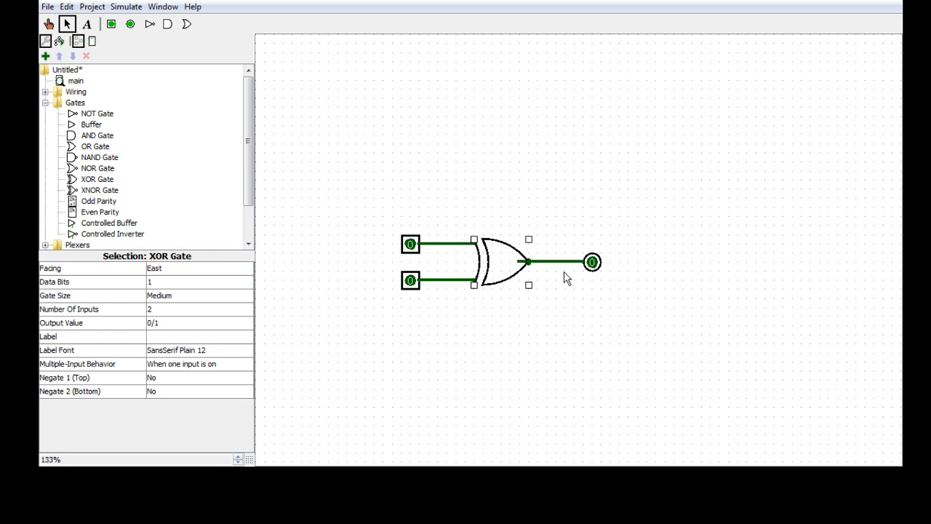
Step: Analyze the XOR circuit, examine its truth table, and close the analysis window
left_click(93, 7)
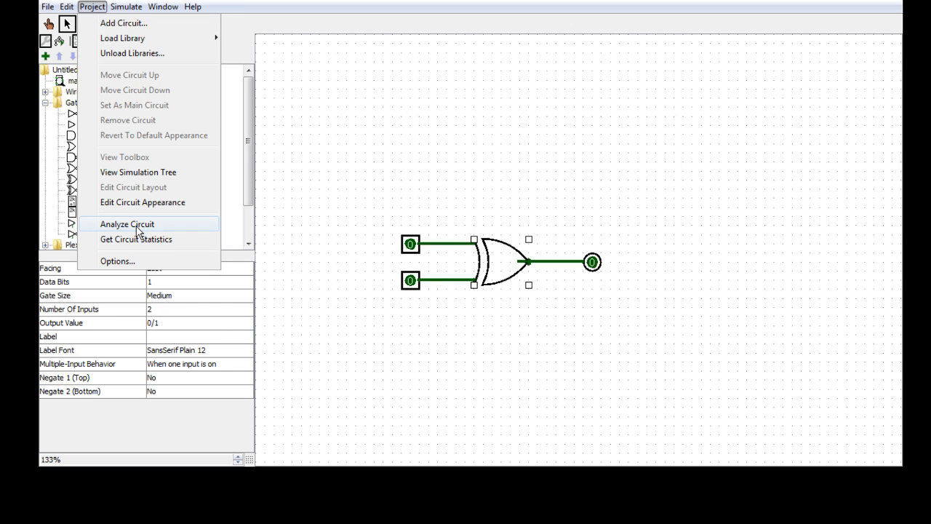
left_click(139, 227)
left_click(576, 131)
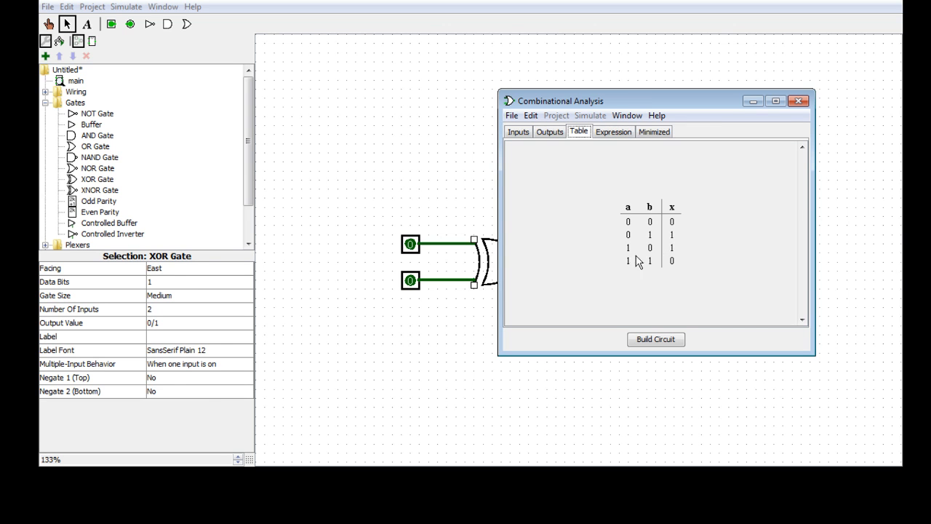
left_click(800, 102)
Step: Delete the XOR gate and the wire stub inside it, keeping the pins and their wires
left_click_drag(649, 311, 384, 207)
left_click(827, 305)
left_click_drag(582, 313, 449, 210)
key("Delete")
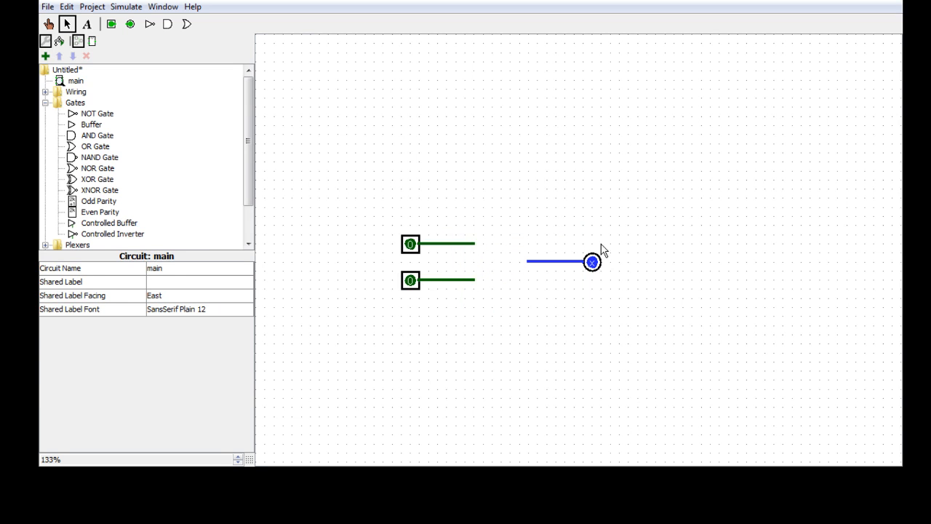
Step: Spread the pins apart by moving the output pin with its wire farther right and the upper input pin with its wire higher
left_click_drag(640, 291, 756, 262)
left_click(541, 328)
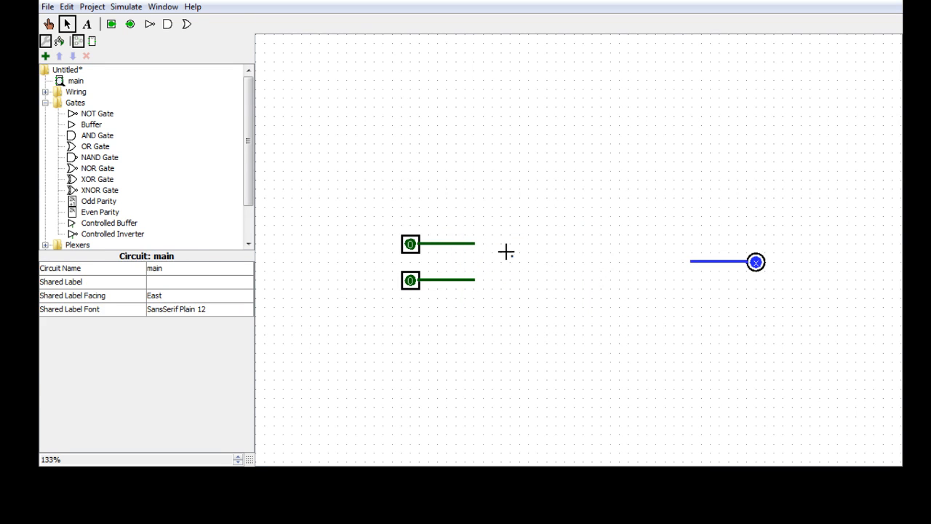
left_click_drag(514, 263, 363, 217)
left_click_drag(421, 253, 412, 174)
left_click(440, 234)
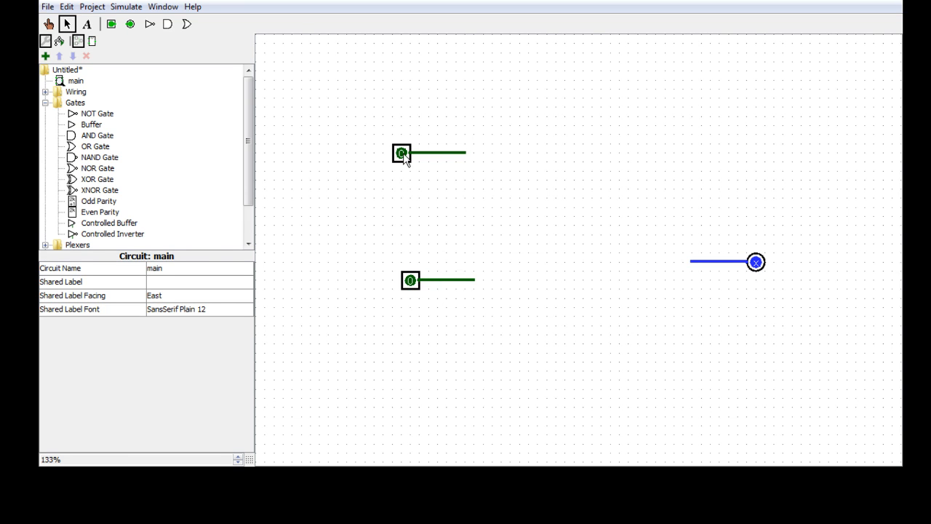
Step: Place a medium OR gate at the start of the output wire and set its number of inputs to 2
left_click(80, 168)
left_click(84, 136)
left_click(88, 147)
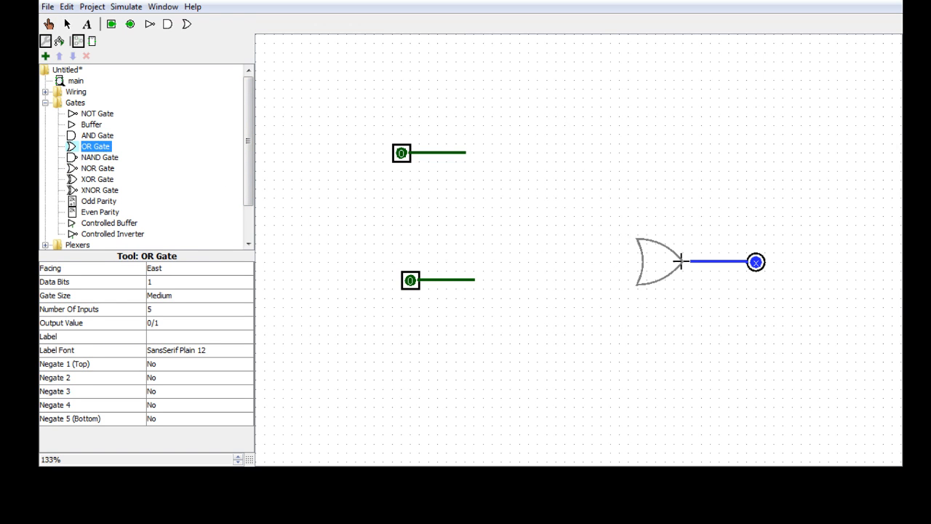
left_click(689, 261)
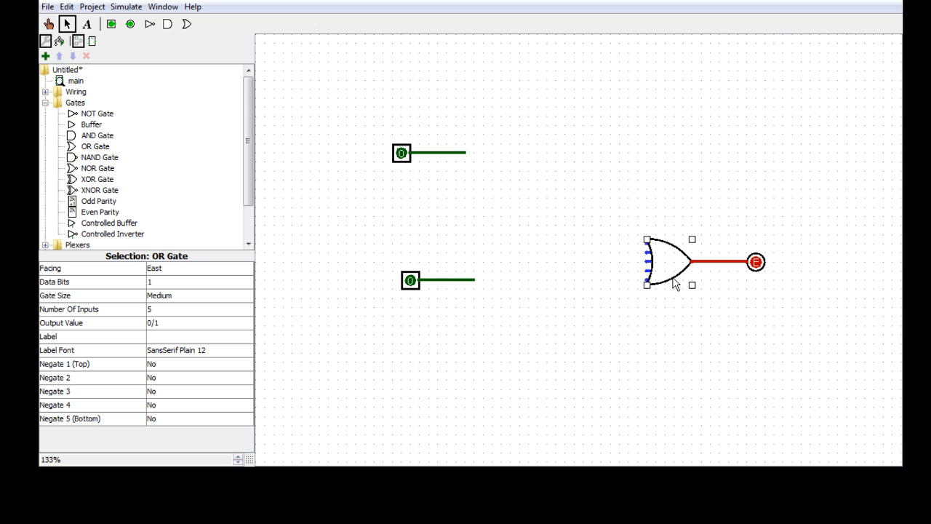
left_click(155, 309)
left_click(222, 322)
scroll(247, 338, "up", 1)
left_click(190, 328)
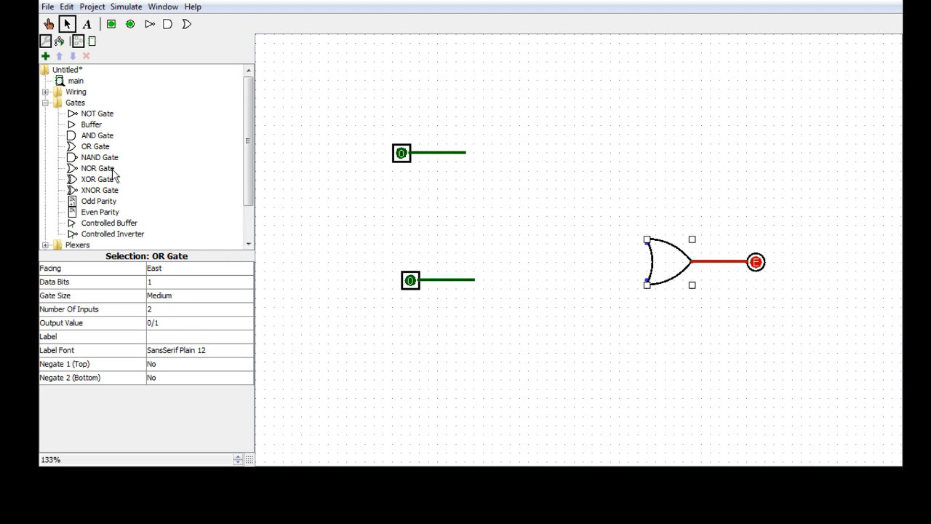
Step: Place two medium AND gates with 2 inputs each, one above the other, ahead of the OR gate
left_click(94, 136)
left_click(154, 308)
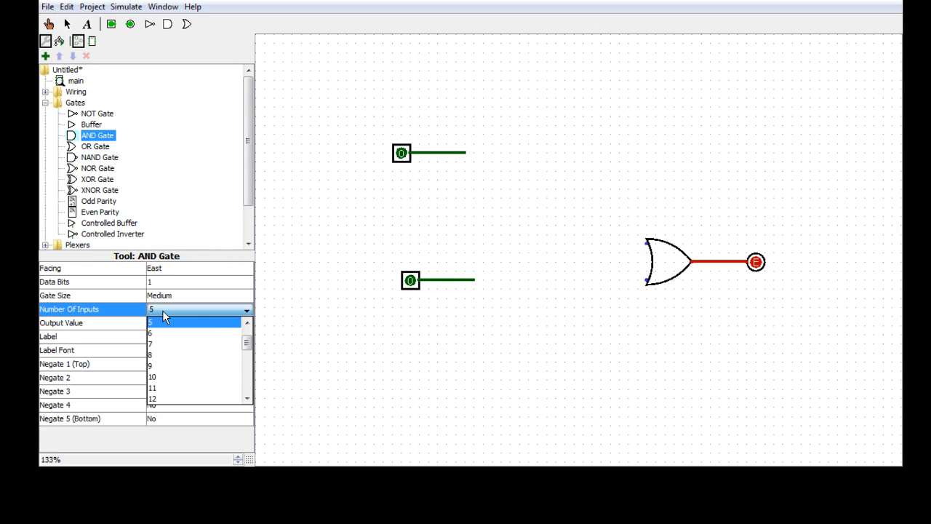
scroll(240, 328, "up", 1)
left_click(173, 322)
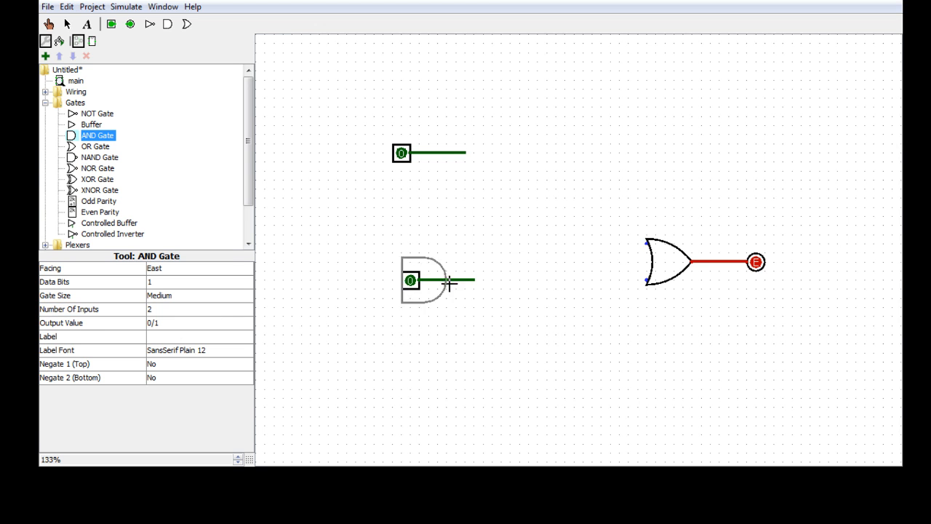
left_click(610, 211)
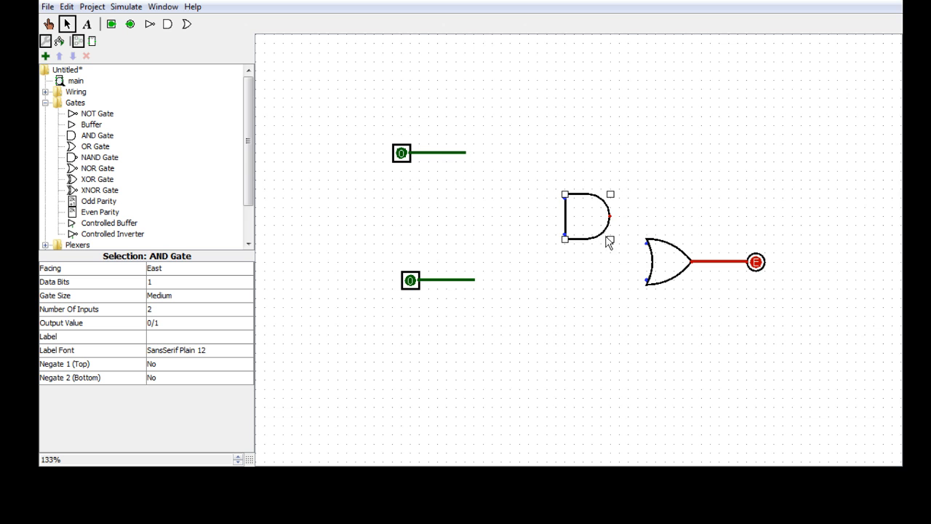
left_click(598, 315)
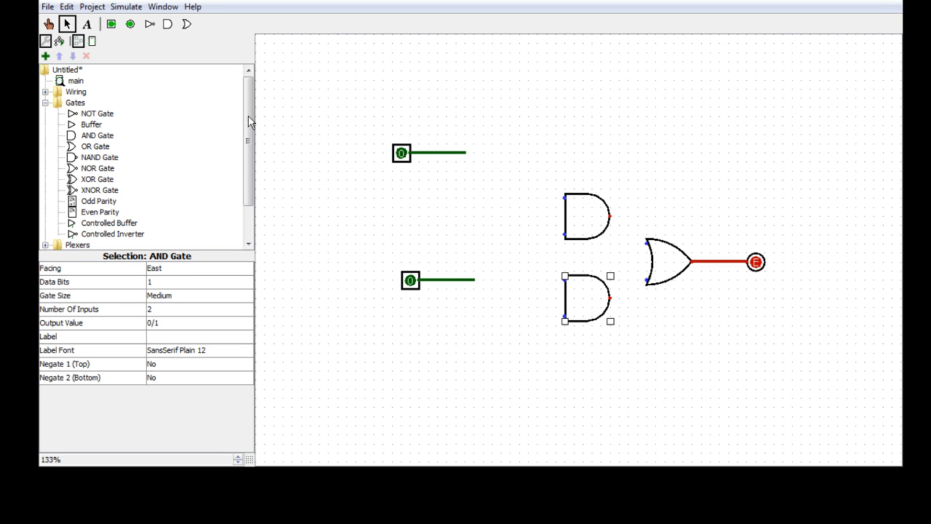
Step: Wire both AND gate outputs to the OR gate's inputs, and connect each input pin to both AND gates
left_click_drag(609, 298, 646, 280)
left_click_drag(649, 246, 612, 216)
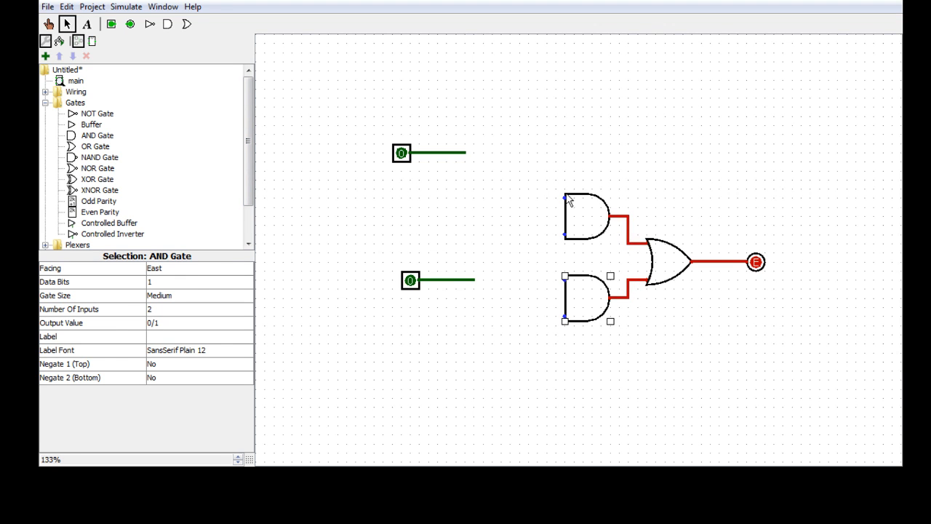
left_click_drag(563, 197, 519, 153)
left_click_drag(475, 279, 565, 234)
left_click_drag(518, 197, 565, 280)
left_click_drag(474, 280, 565, 316)
Step: Negate the bottom input of the upper AND gate by setting Negate 2 (Bottom) to Yes
left_click(580, 231)
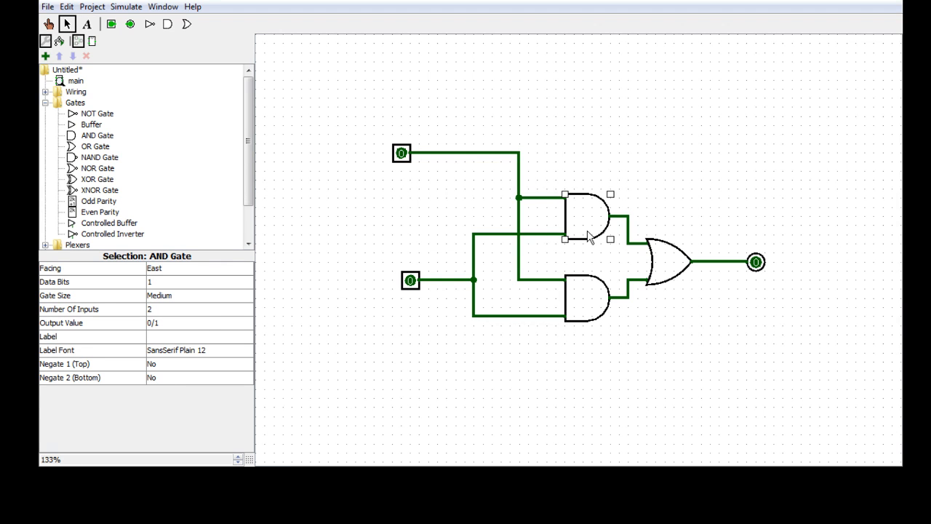
left_click(154, 383)
left_click(246, 378)
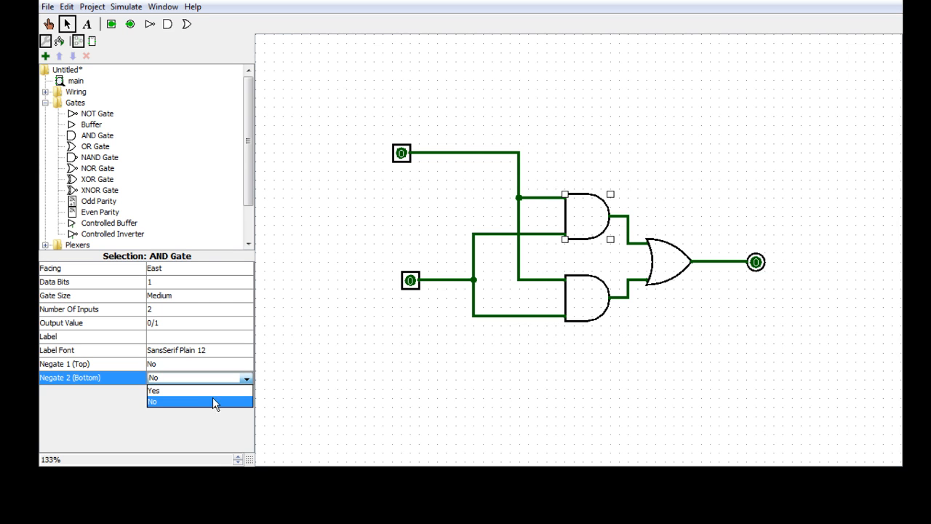
left_click(191, 393)
left_click(557, 265)
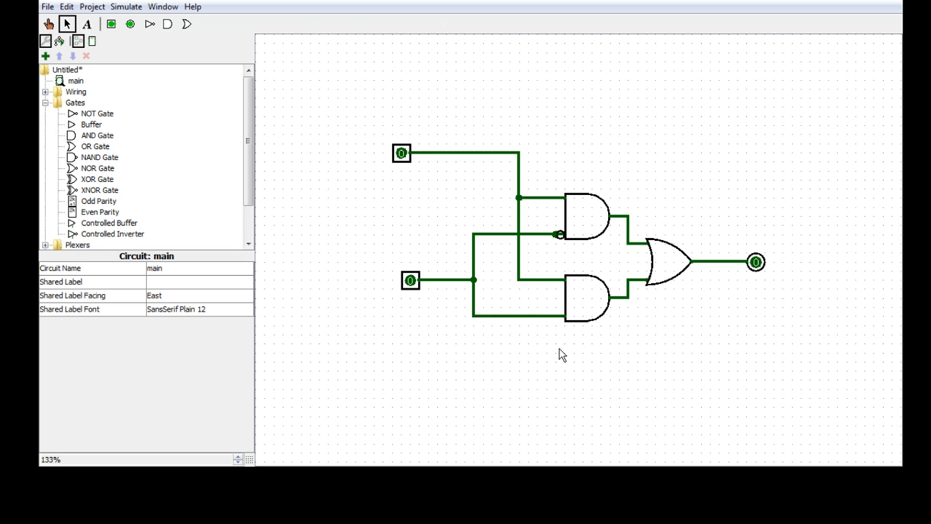
Step: Negate the top input of the lower AND gate by setting Negate 1 (Top) to Yes
left_click(586, 311)
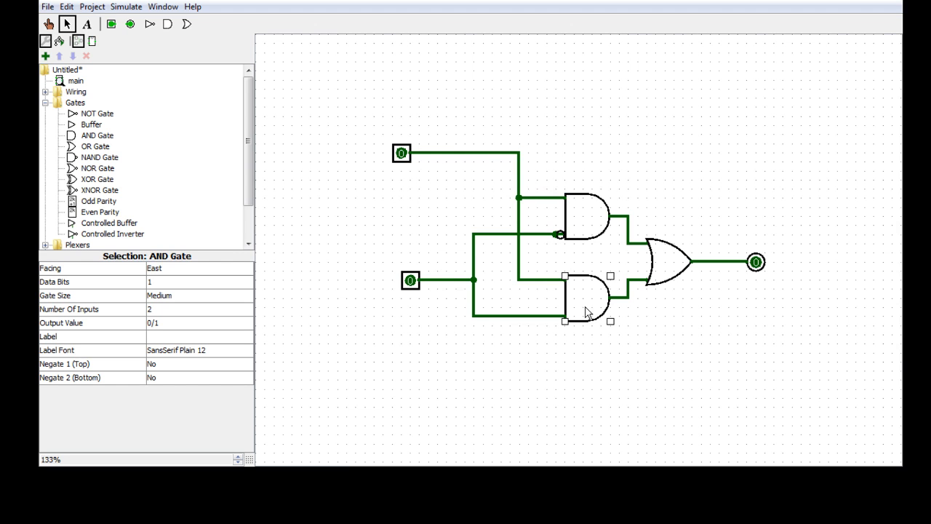
left_click(164, 365)
left_click(156, 377)
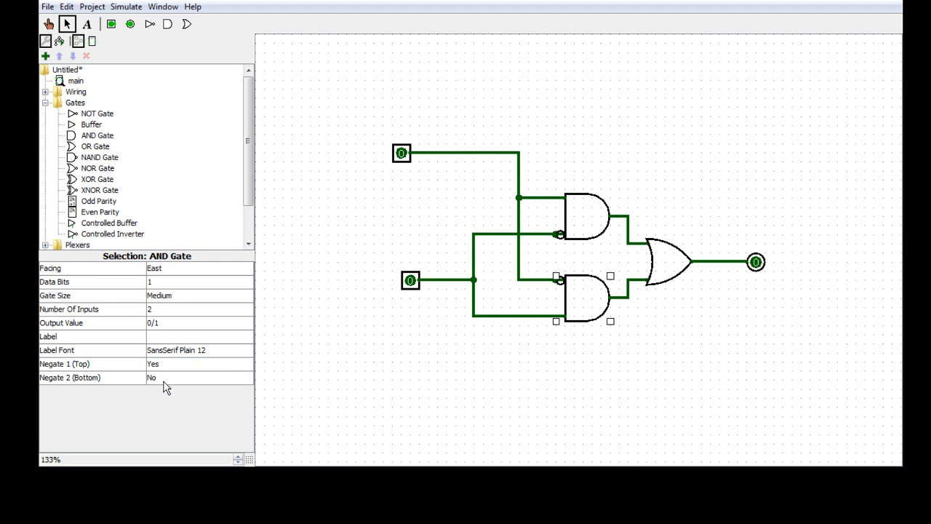
left_click(610, 376)
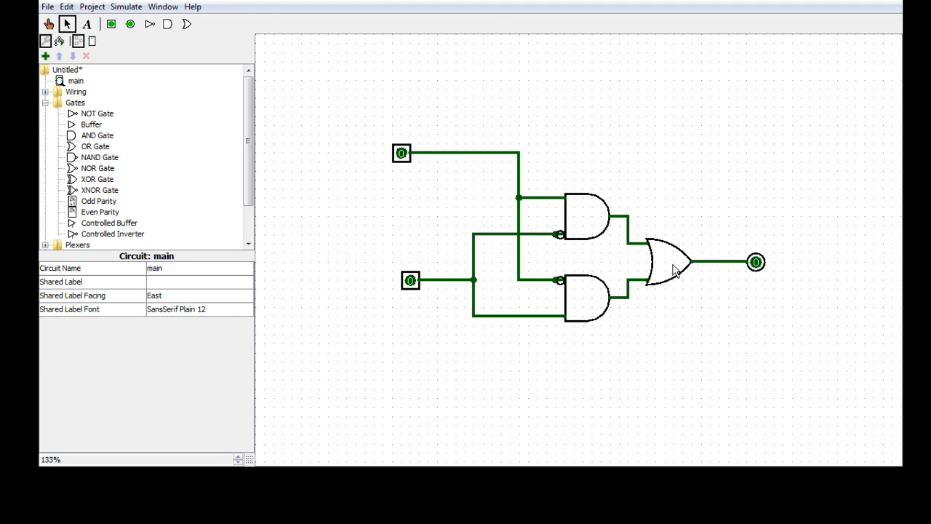
Step: Test the AND/OR circuit by switching its input pins through top only, bottom only and both on
left_click(48, 24)
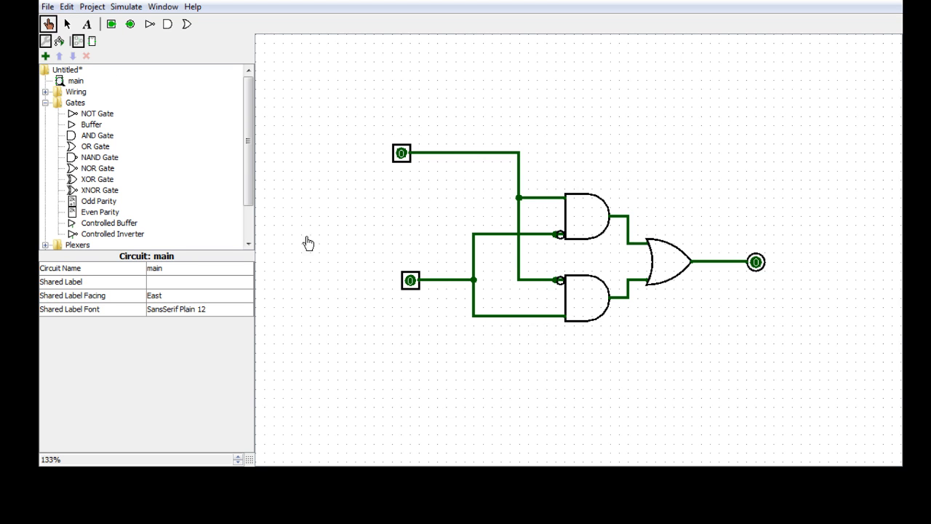
left_click(402, 155)
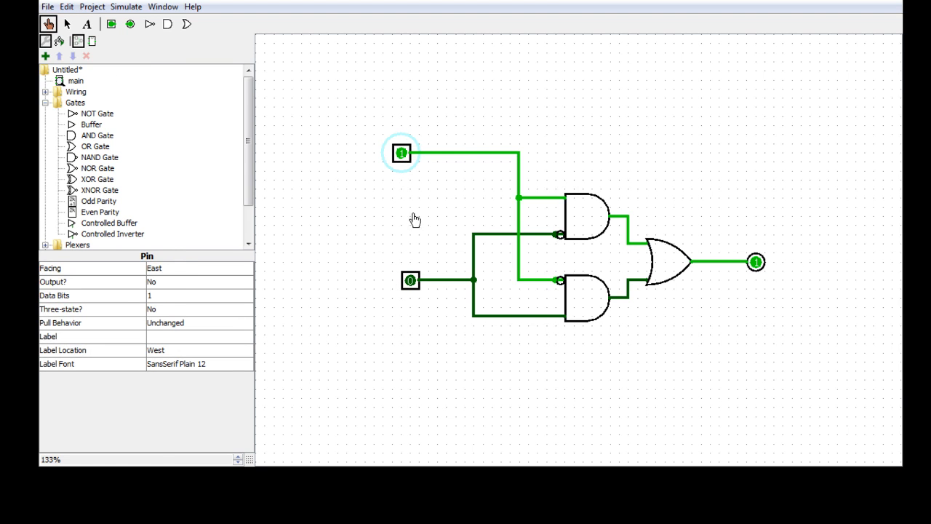
left_click(401, 154)
left_click(411, 281)
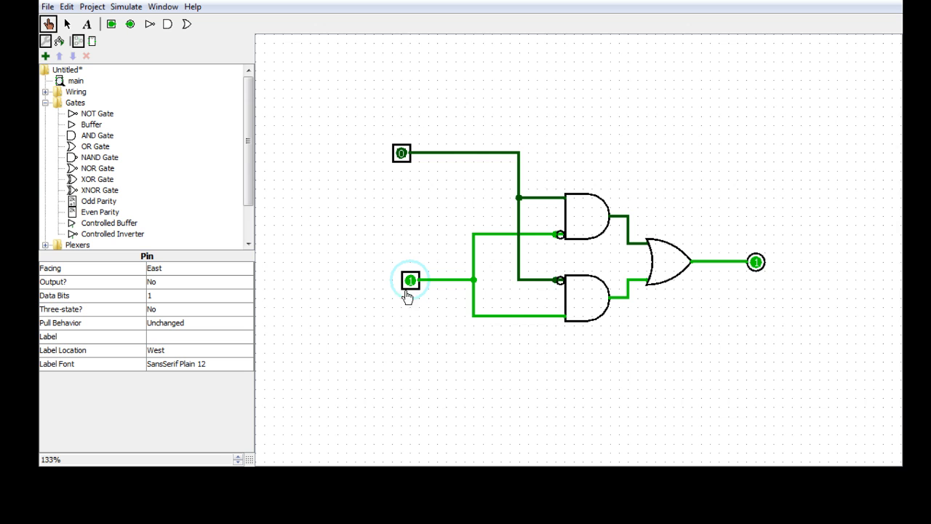
left_click(402, 155)
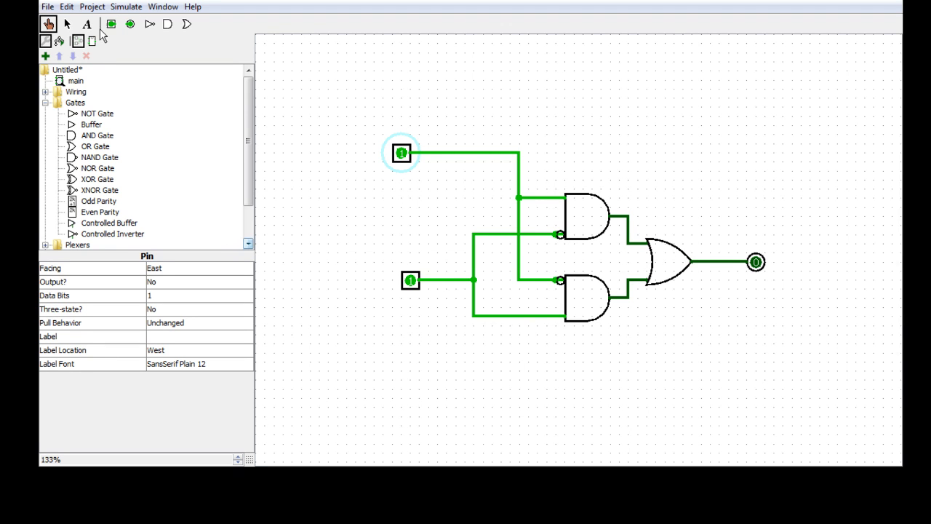
Step: Delete the two AND gates, the OR gate and the wiring between them, keeping the two input pins and the output pin
left_click(67, 24)
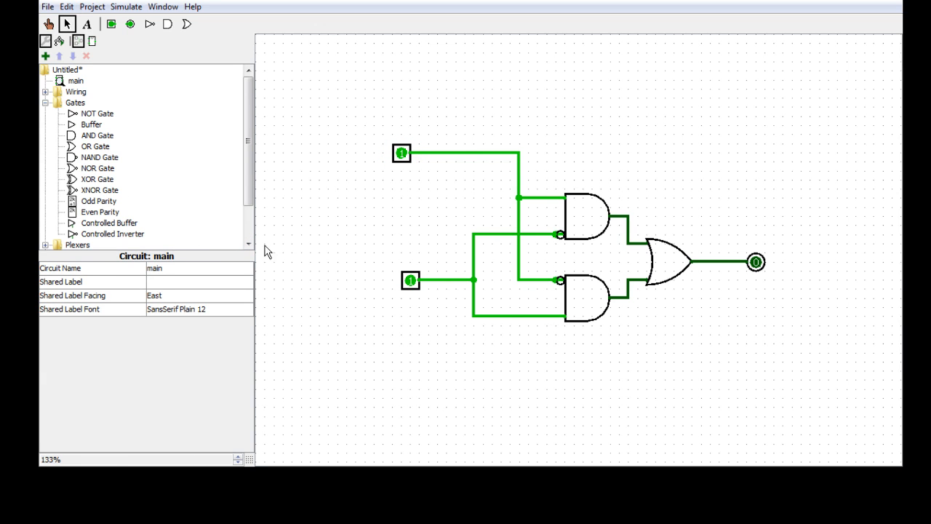
left_click_drag(827, 370, 618, 371)
left_click_drag(720, 405, 466, 112)
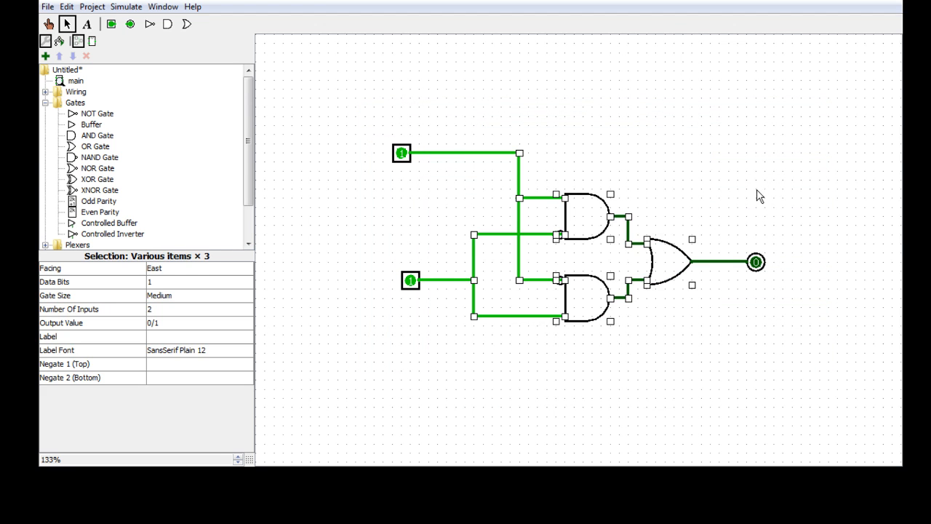
key("Delete")
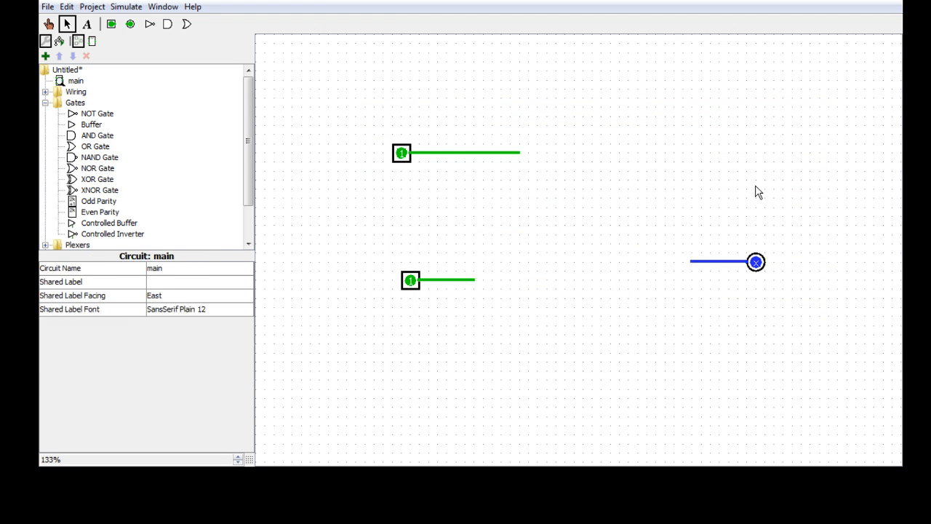
Step: Place a medium XOR gate at the end of the output pin's wire and set its number of inputs to 2
left_click(83, 191)
left_click(91, 179)
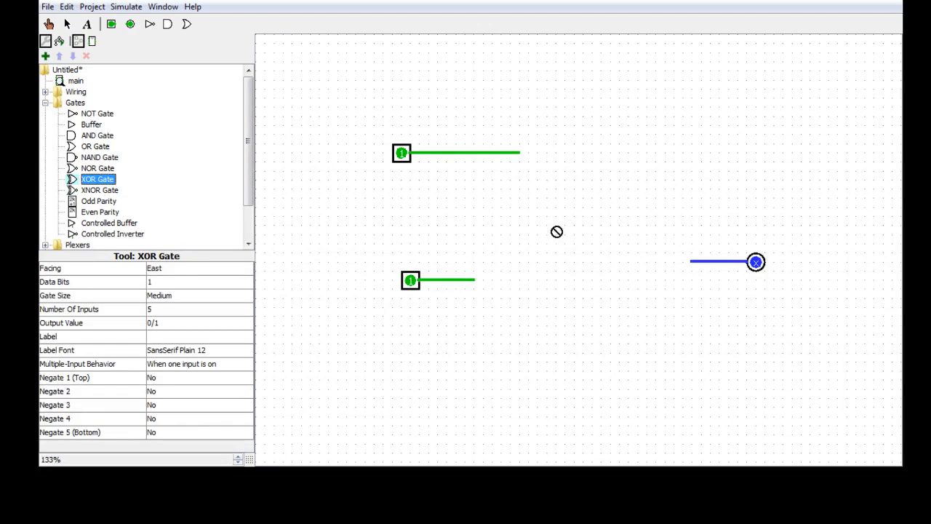
left_click(691, 261)
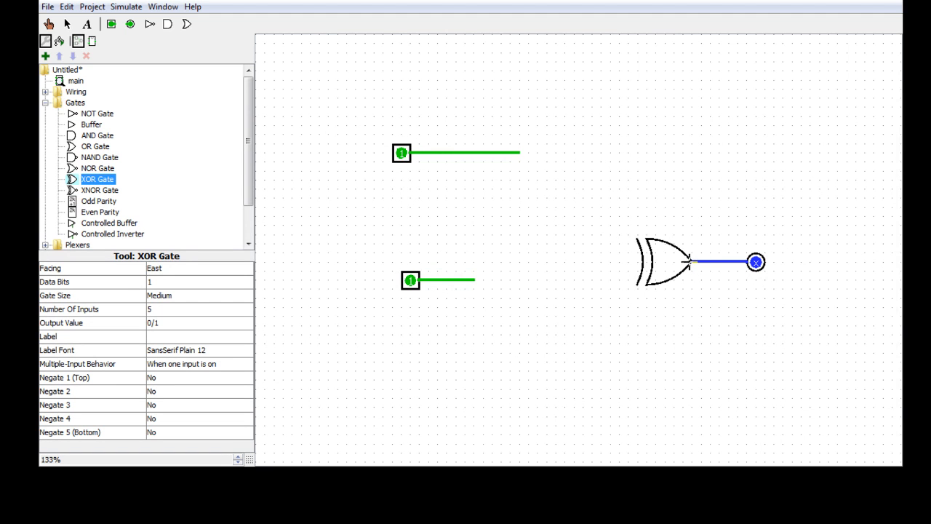
left_click(163, 309)
left_click(178, 322)
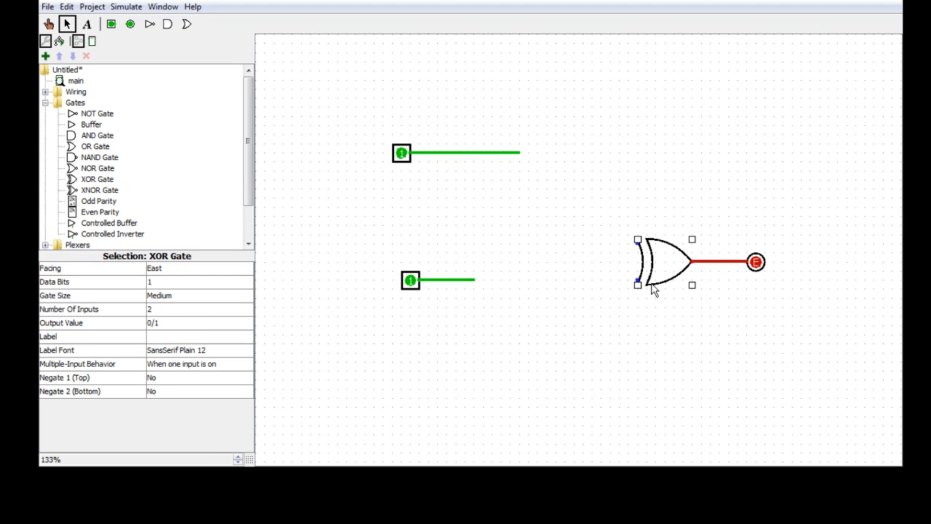
Step: Duplicate the XOR gate ahead of the first, wire its output to the first gate's top input, and connect the lower pin to the bottom input
key("ctrl+d")
left_click_drag(682, 283, 637, 243)
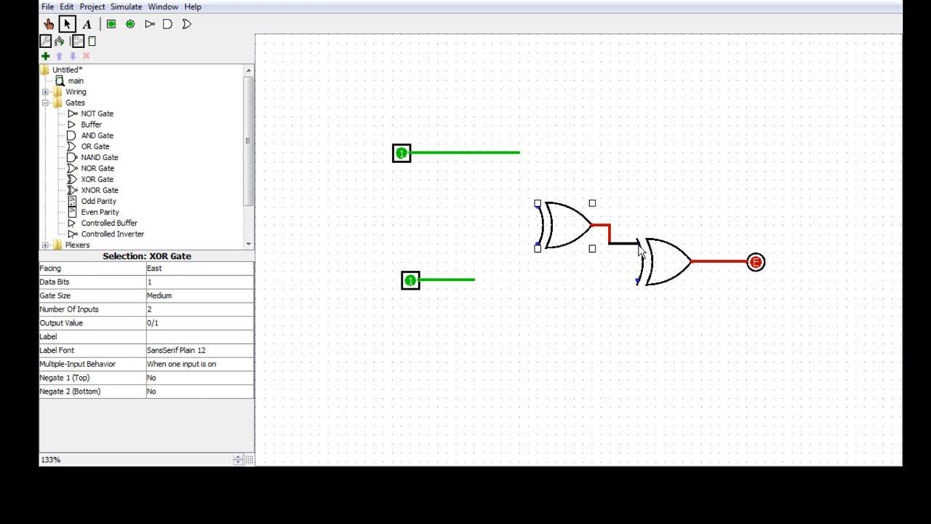
left_click_drag(638, 280, 474, 280)
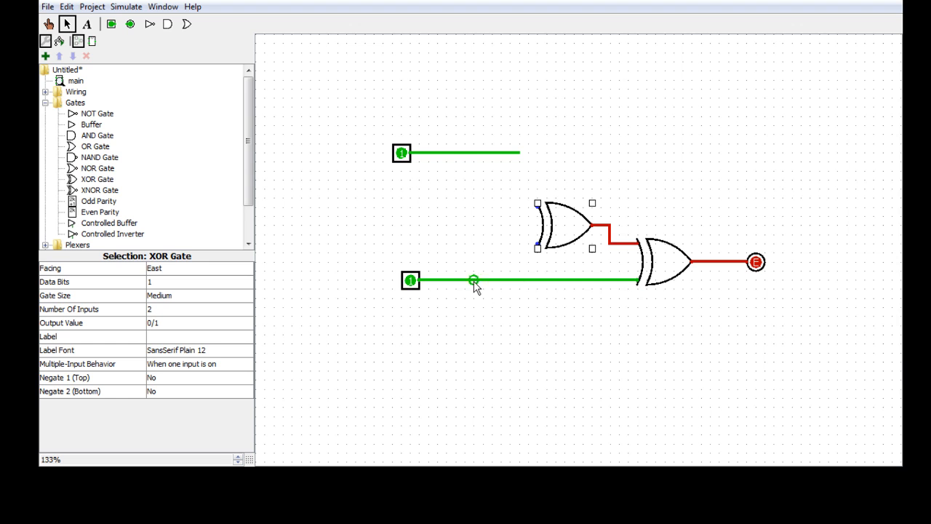
Step: Add a third input pin between the existing two and wire it and the top pin to the first-stage XOR gate's inputs
left_click(111, 24)
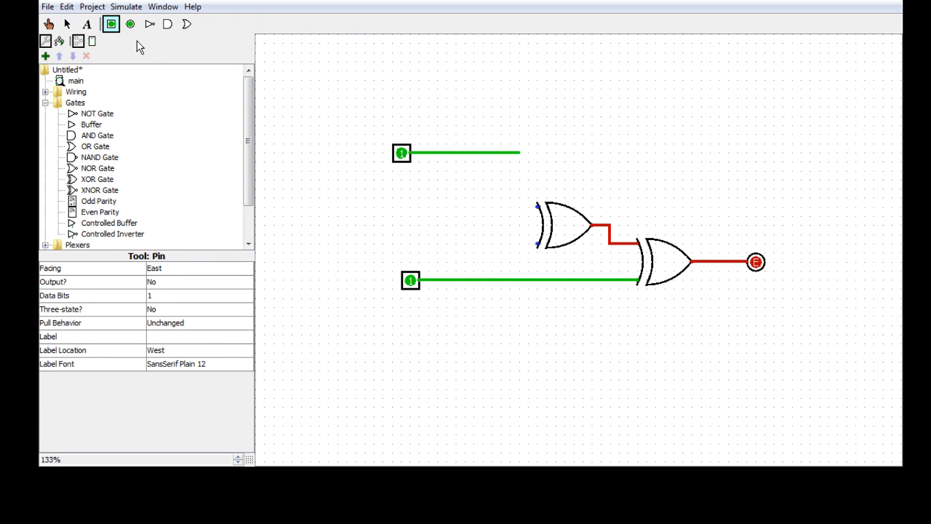
left_click(412, 225)
left_click_drag(420, 227, 537, 245)
left_click_drag(519, 152, 539, 207)
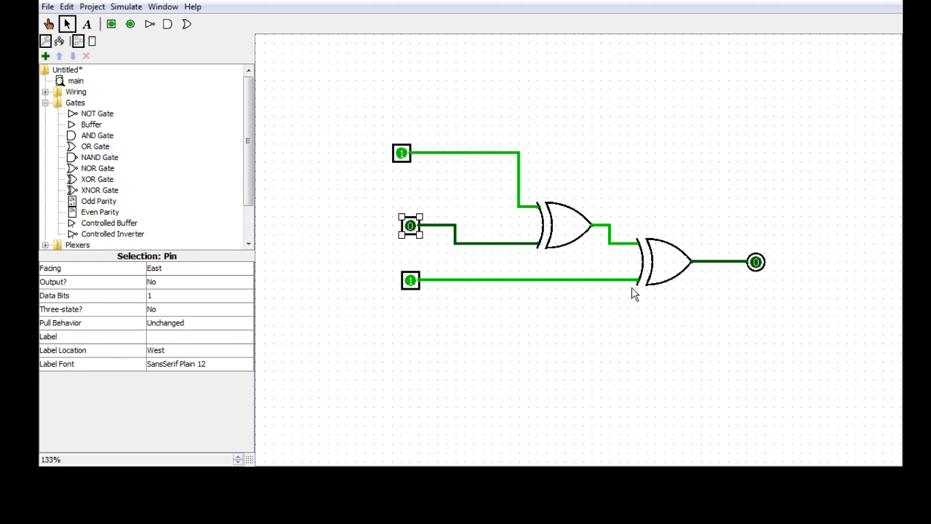
left_click(633, 372)
Step: Set the top and bottom input pins to 0, and align the top pin vertically with the other two
left_click(48, 24)
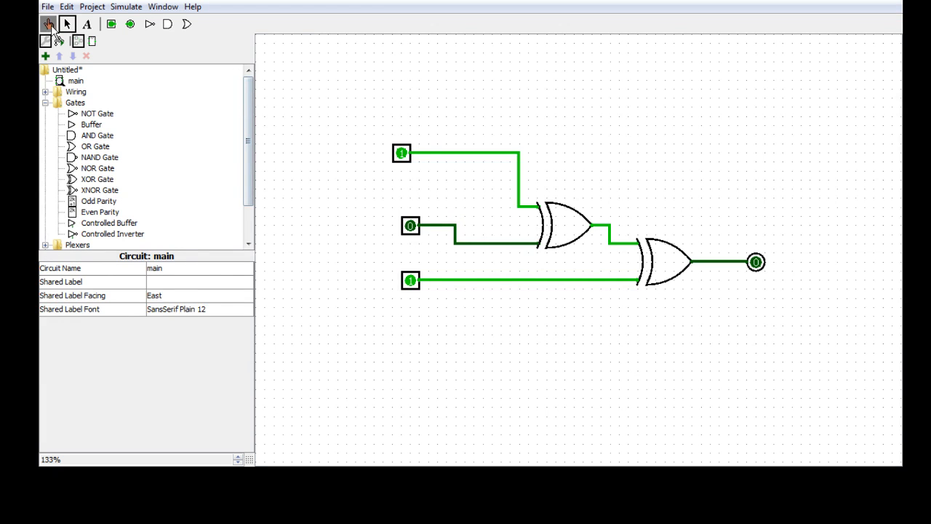
left_click(401, 152)
left_click(410, 282)
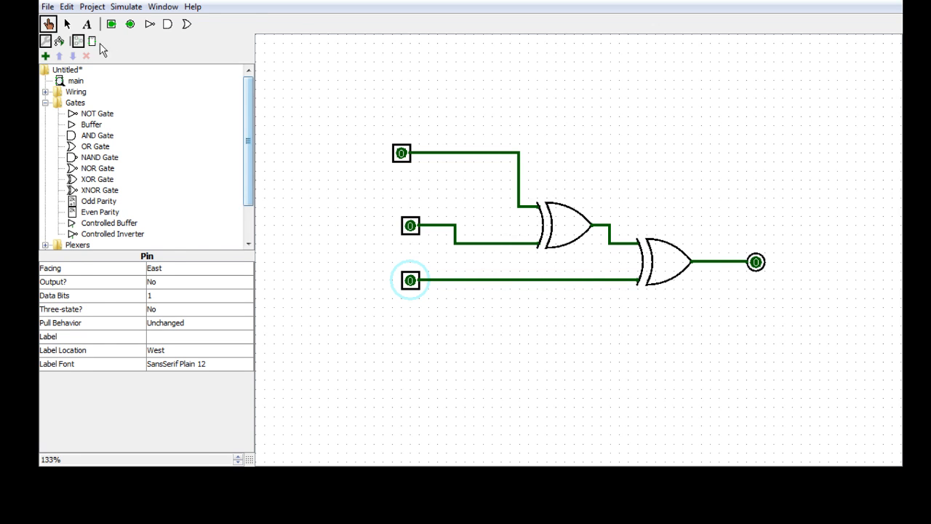
left_click(68, 26)
left_click_drag(407, 154, 417, 154)
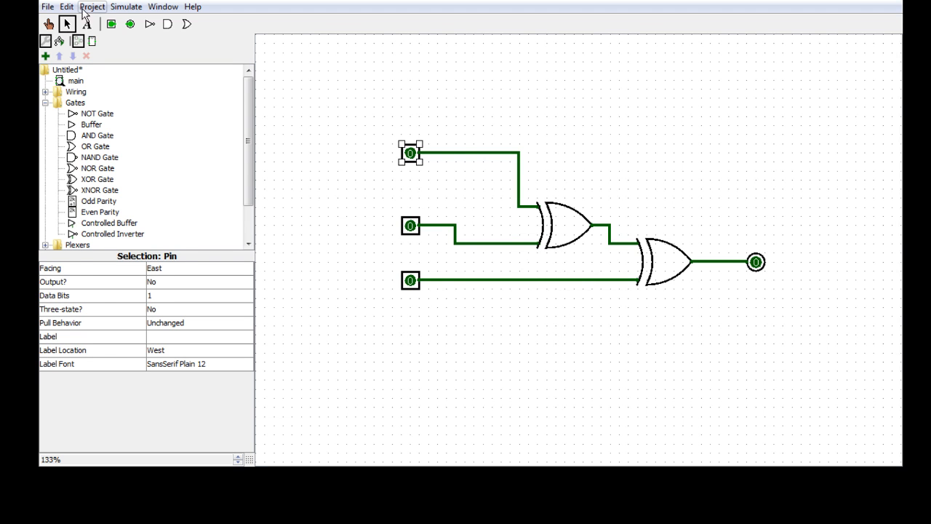
Step: Test the chained XOR gates by turning on the three input pins one by one from the bottom, then reset all to 0
left_click(49, 24)
left_click(412, 284)
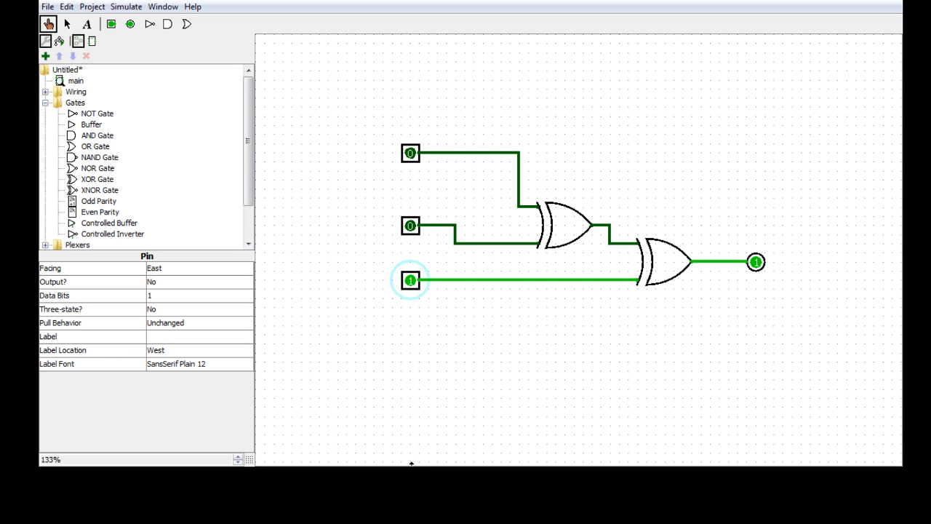
left_click(411, 226)
left_click(411, 153)
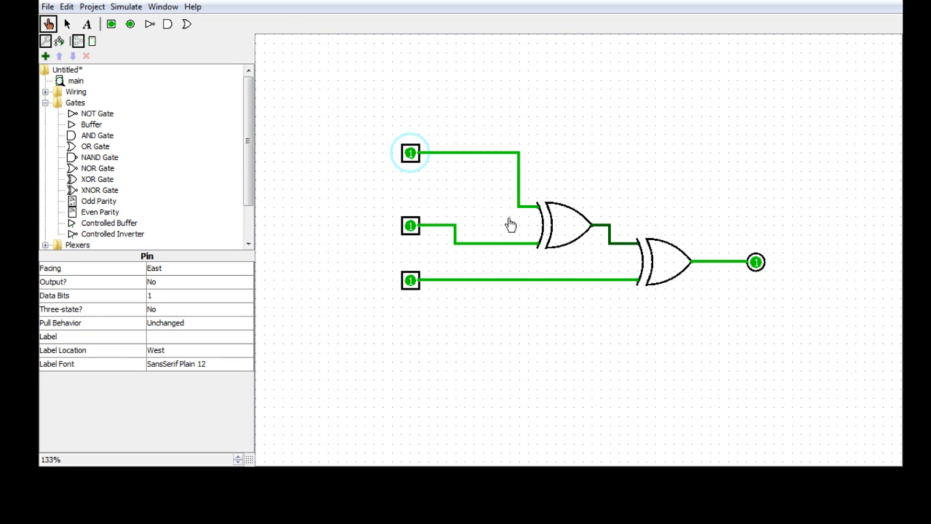
left_click(410, 153)
left_click(410, 226)
left_click(410, 281)
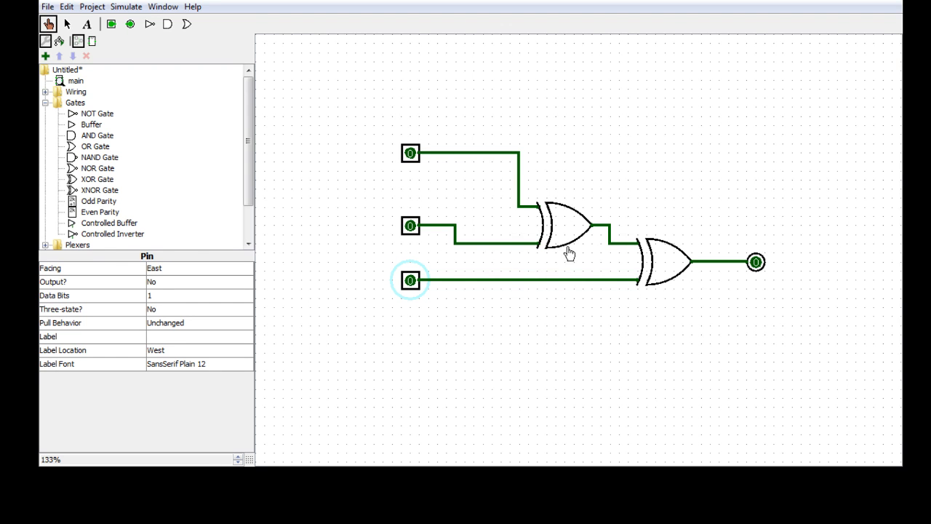
Step: Repeat the bottom-to-top switching test of the three XOR inputs, then turn every pin off again
left_click(404, 282)
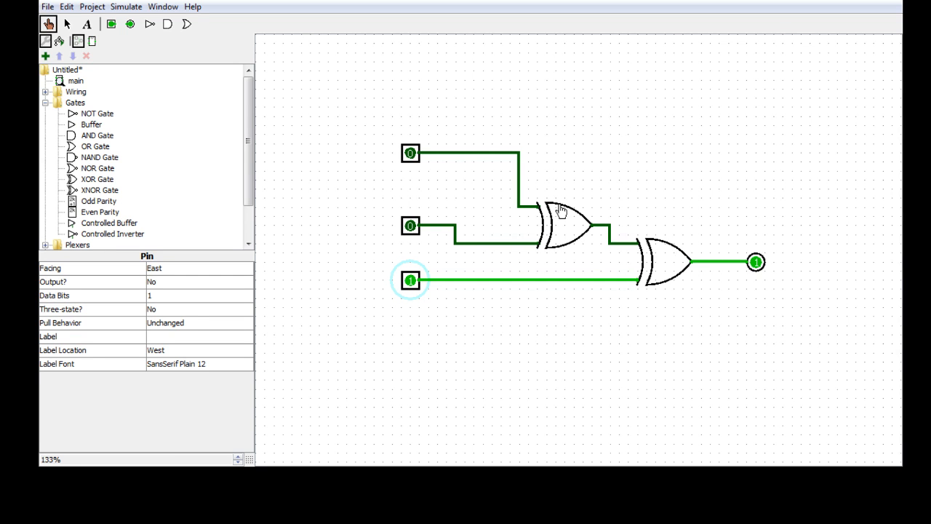
left_click(412, 225)
left_click(415, 154)
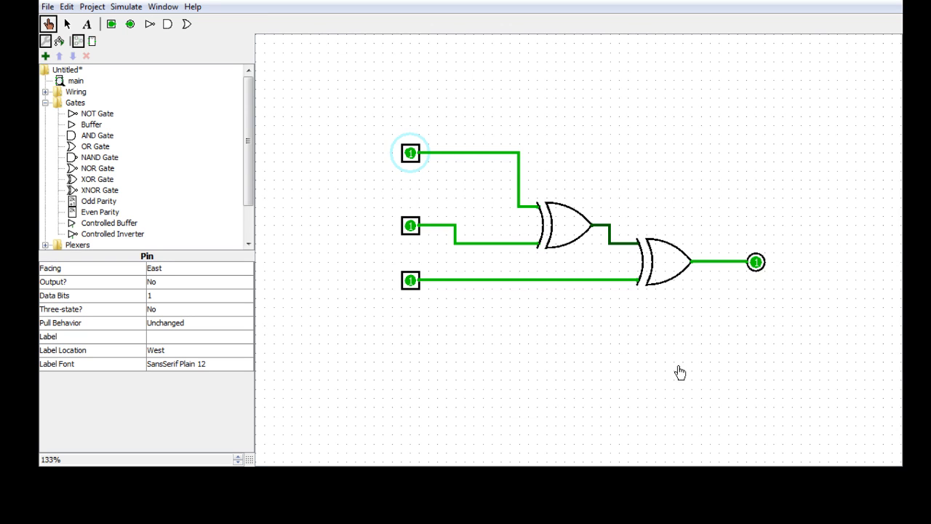
left_click(410, 282)
left_click(410, 225)
left_click(410, 153)
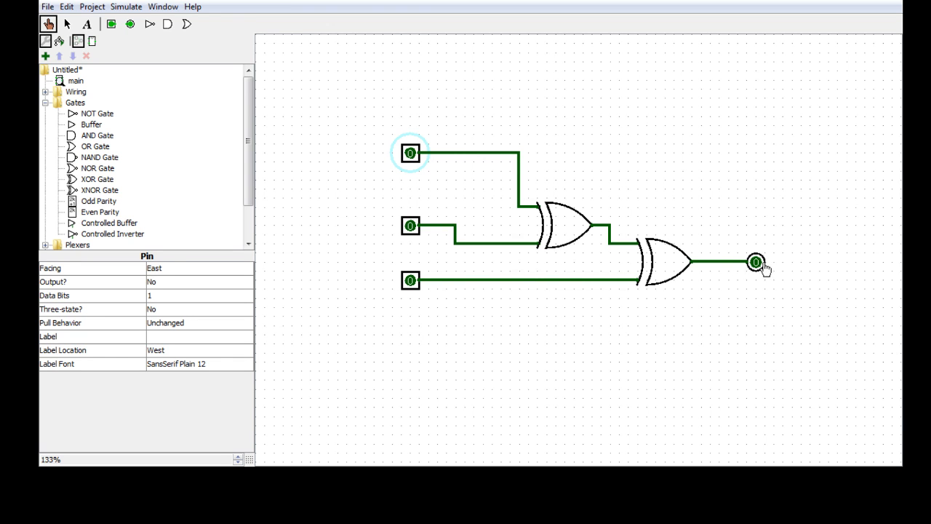
Step: Toggle the three input pins through various combinations of one, two and three ones, ending with all at 1, to examine the XOR chain's output
left_click(409, 281)
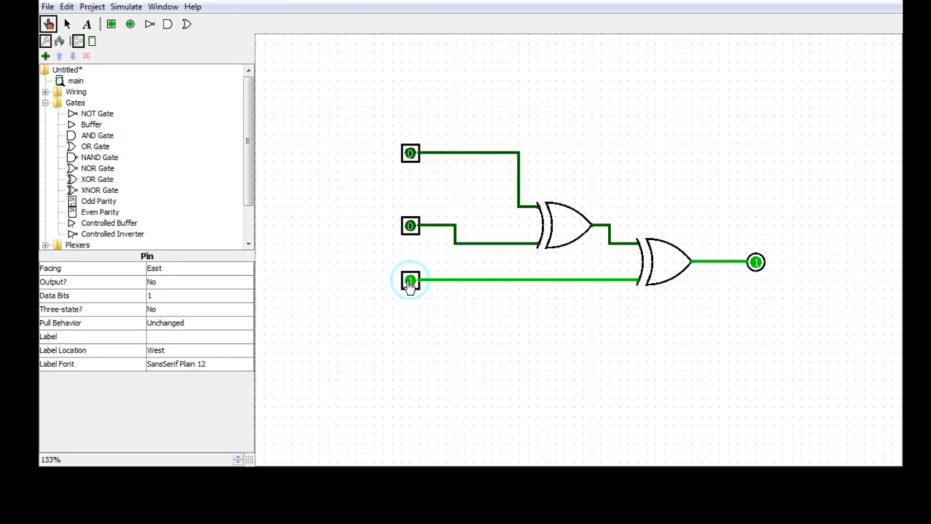
left_click(410, 226)
left_click(410, 154)
left_click(410, 155)
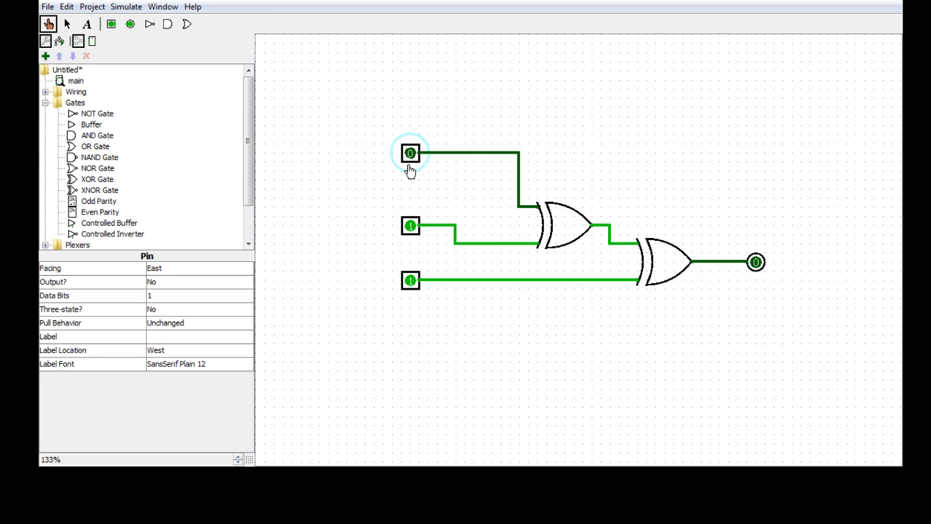
left_click(410, 225)
left_click(411, 281)
left_click(411, 282)
left_click(412, 283)
left_click(410, 226)
left_click(410, 226)
left_click(410, 155)
left_click(410, 155)
left_click(410, 225)
left_click(410, 154)
left_click(410, 154)
left_click(411, 281)
left_click(411, 282)
left_click(410, 226)
left_click(411, 281)
left_click(410, 154)
left_click(411, 153)
left_click(411, 282)
left_click(411, 282)
left_click(410, 226)
left_click(410, 153)
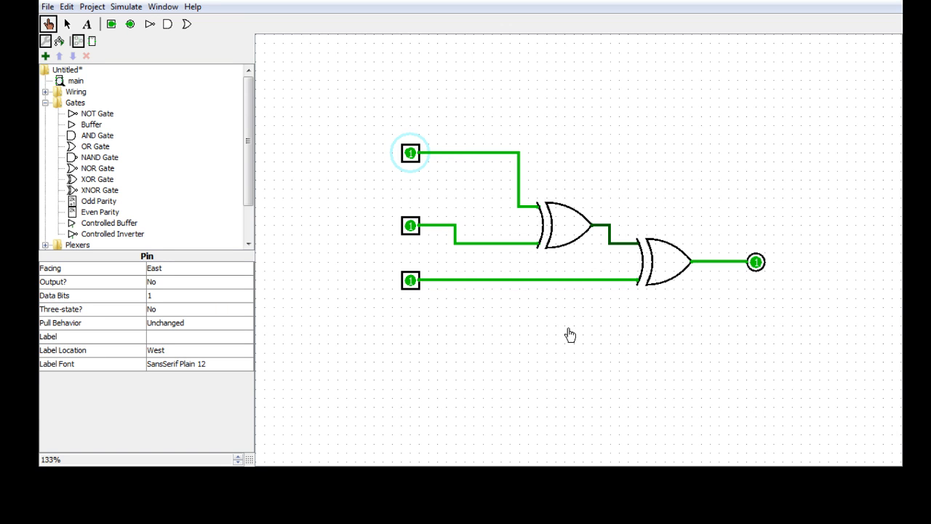
Step: Delete the entire XOR circuit, including both gates, all pins and wires
left_click(67, 24)
left_click_drag(819, 349, 361, 97)
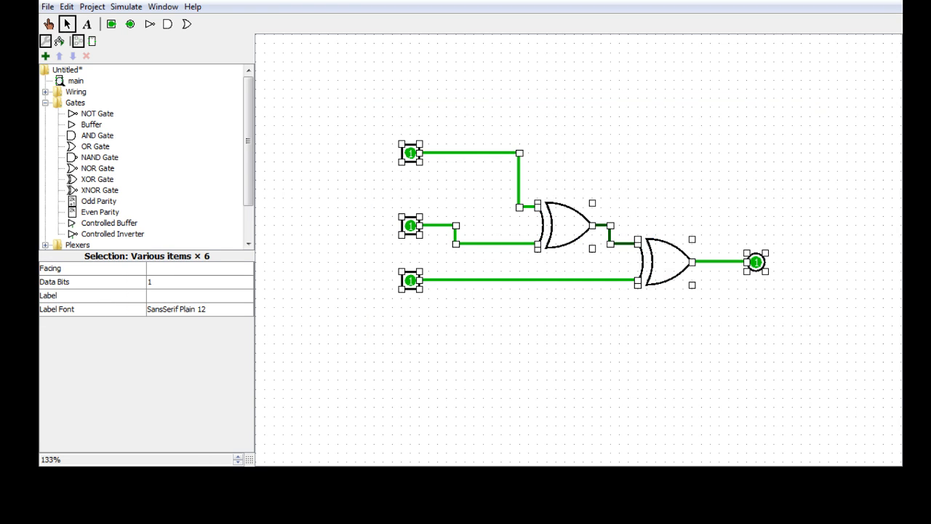
key("Delete")
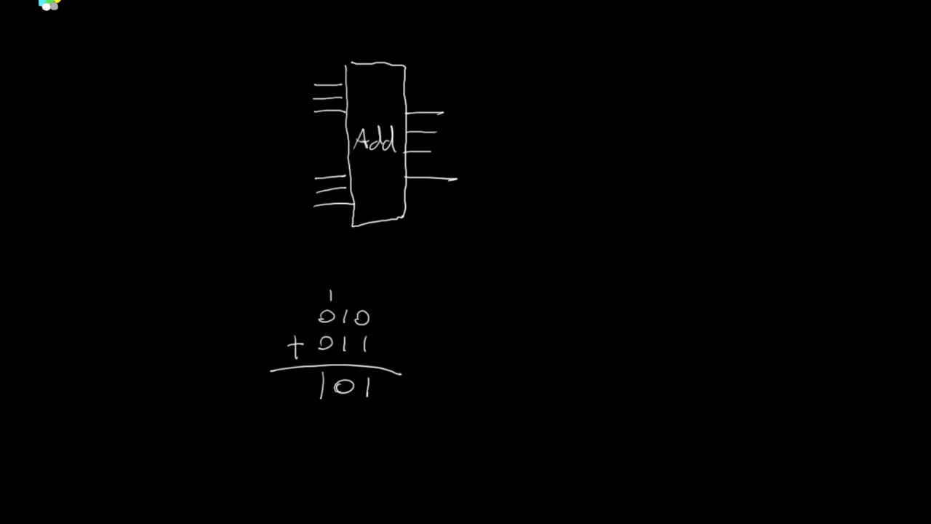
Step: On a blank blackboard page, sketch a box labelled "Data Path" and a second box beside it
key("Delete")
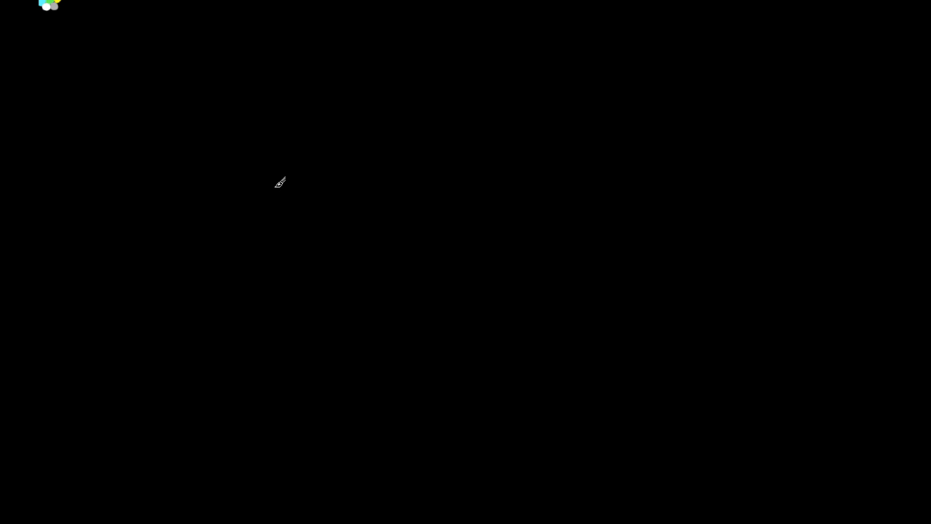
mouse_move(198, 98)
left_mouse_down()
mouse_move(196, 260)
mouse_move(318, 98)
mouse_move(222, 265)
mouse_move(187, 267)
left_mouse_up()
left_click_drag(221, 131, 266, 146)
mouse_move(229, 173)
left_mouse_down()
mouse_move(252, 177)
mouse_move(267, 158)
mouse_move(284, 191)
left_mouse_up()
left_click_drag(466, 131, 461, 256)
mouse_move(465, 136)
left_mouse_down()
mouse_move(528, 119)
mouse_move(439, 262)
left_mouse_up()
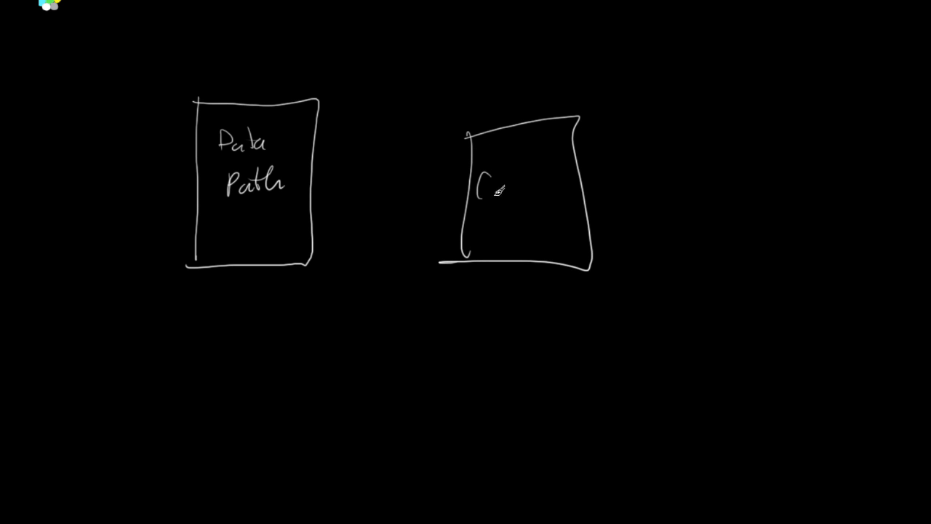
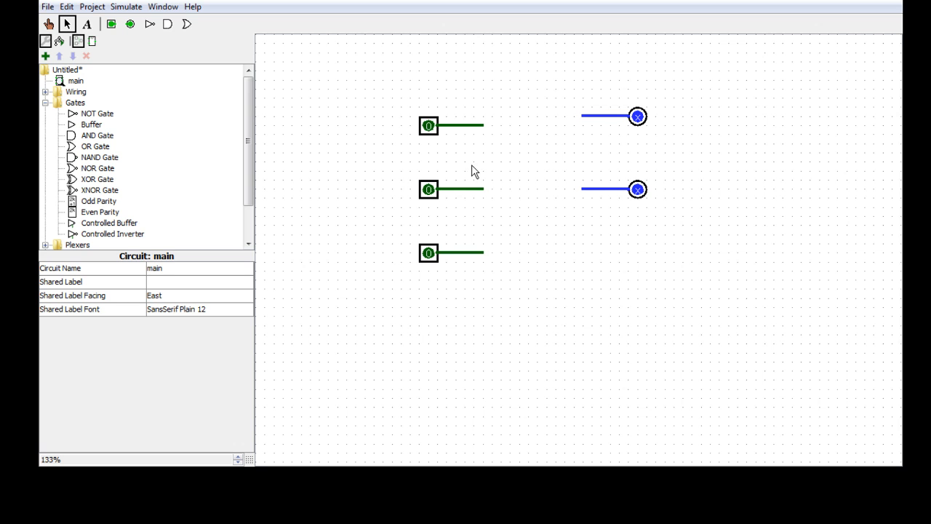
Step: Move the lower output pin together with its wire farther down from the upper output pin
left_click_drag(675, 227, 563, 145)
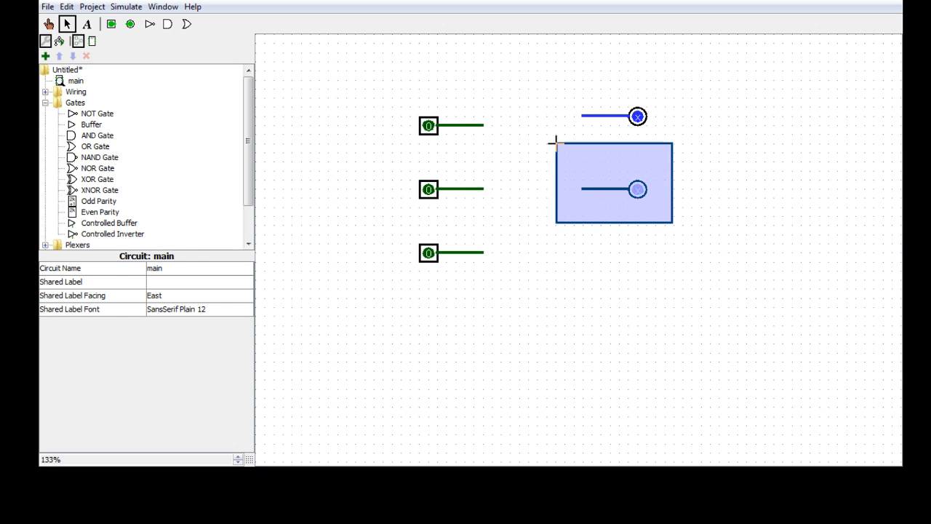
left_click_drag(646, 198, 674, 252)
left_click(622, 295)
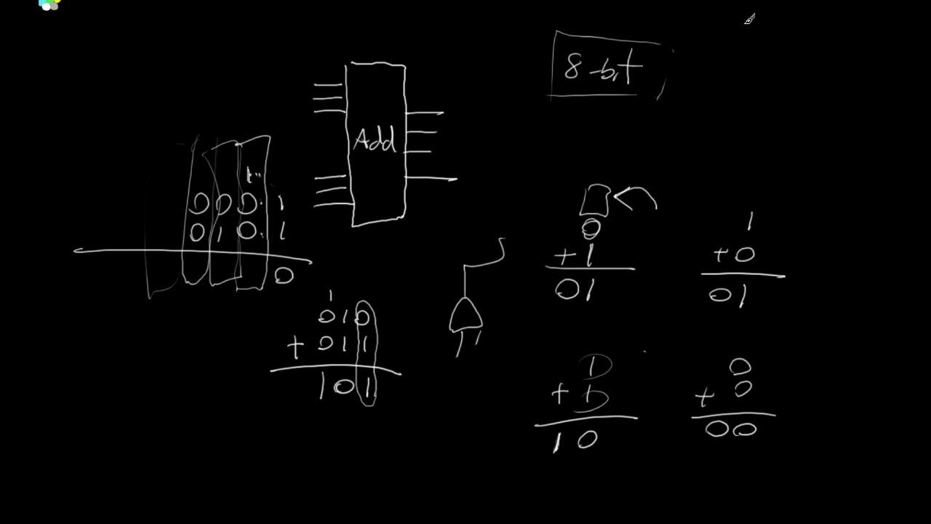
Step: Write two three-digit binary column sums on the blackboard: 1, 0 and 1 giving 10, and 1, 1 and 1 giving 11
mouse_move(751, 17)
left_mouse_down()
mouse_move(754, 85)
mouse_move(785, 105)
left_mouse_up()
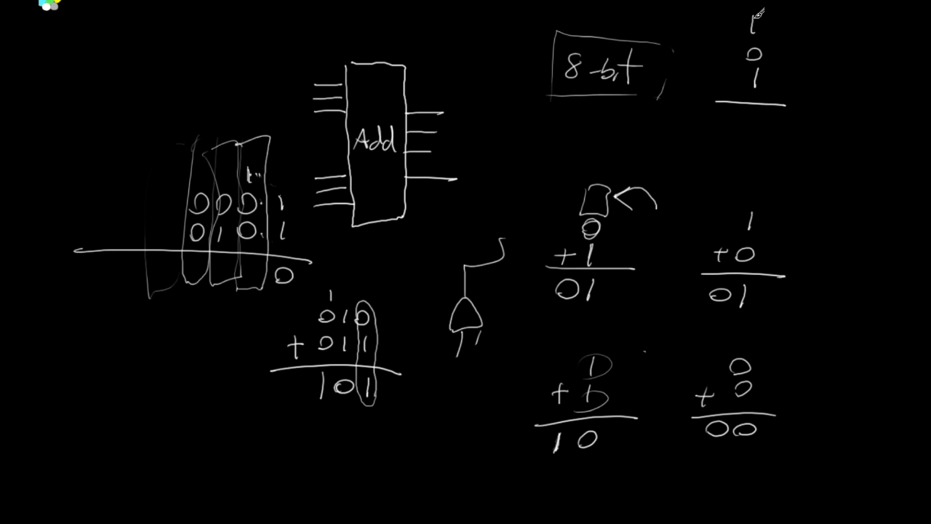
left_click_drag(757, 126, 746, 140)
left_click_drag(849, 15, 847, 45)
left_click_drag(846, 54, 845, 69)
mouse_move(807, 117)
left_mouse_down()
mouse_move(880, 123)
mouse_move(850, 164)
left_mouse_up()
left_click_drag(724, 120, 725, 136)
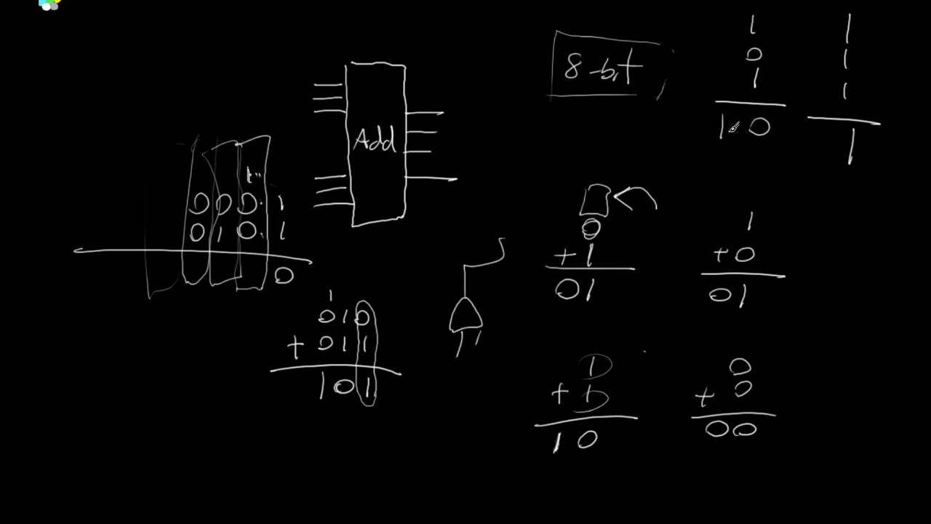
left_click_drag(819, 131, 814, 164)
mouse_move(829, 93)
left_mouse_down()
mouse_move(847, 8)
mouse_move(837, 94)
left_mouse_up()
mouse_move(744, 96)
left_mouse_down()
mouse_move(745, 36)
mouse_move(774, 43)
mouse_move(769, 99)
left_mouse_up()
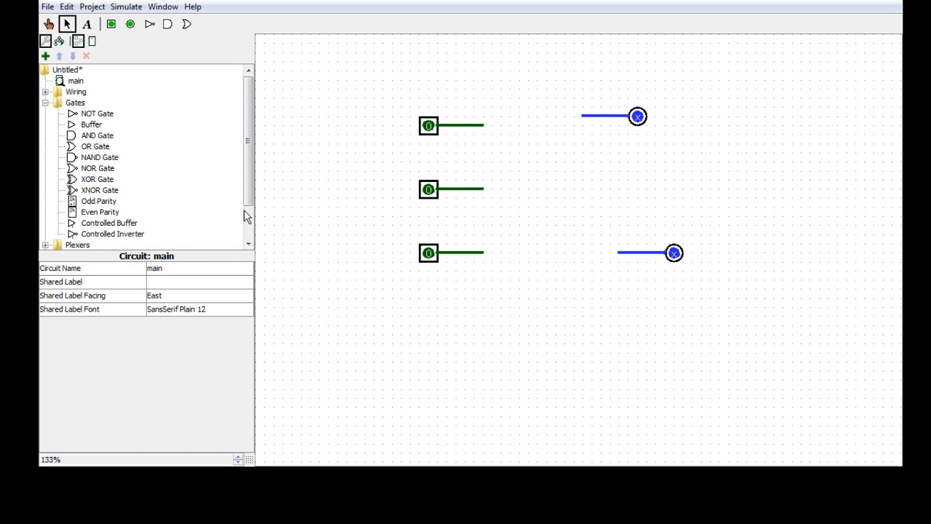
Step: Place a three-input XOR gate on the upper output's wire and connect all three input pins to it
left_click(71, 168)
left_click(103, 180)
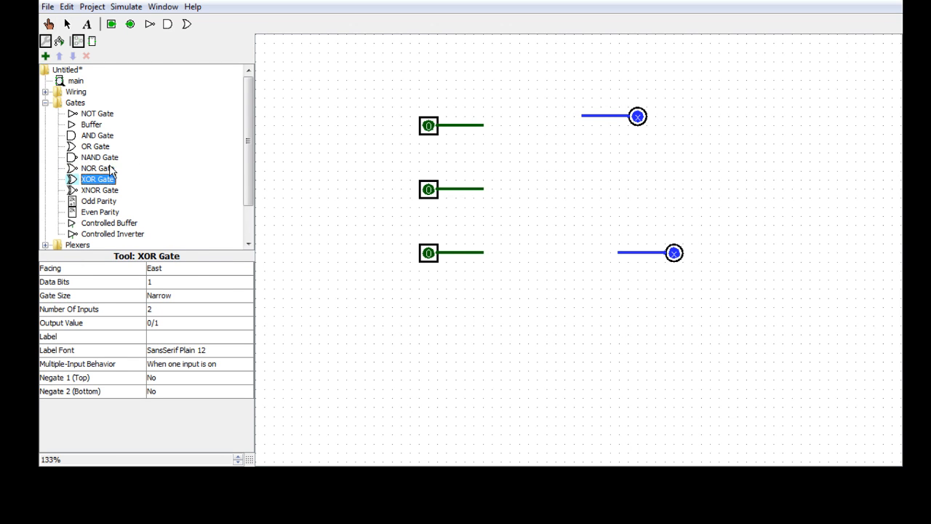
left_click(162, 311)
left_click(176, 342)
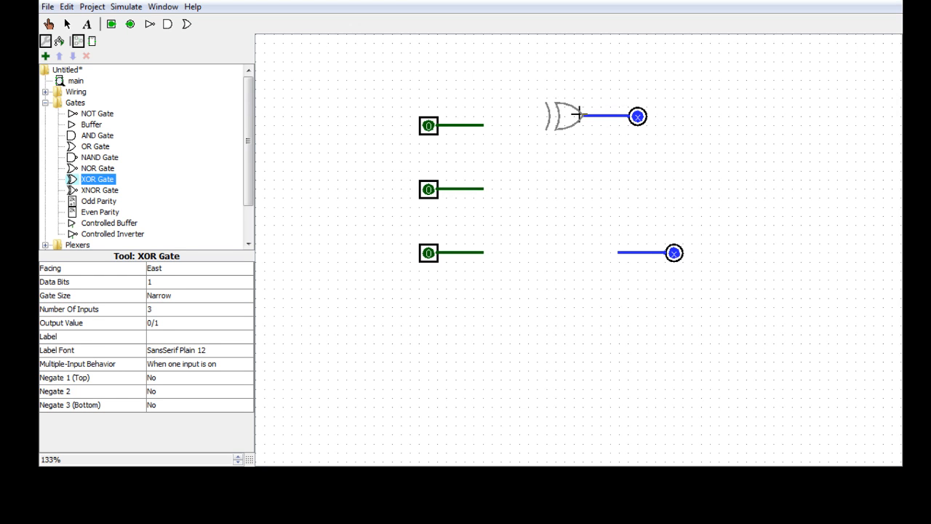
left_click(577, 114)
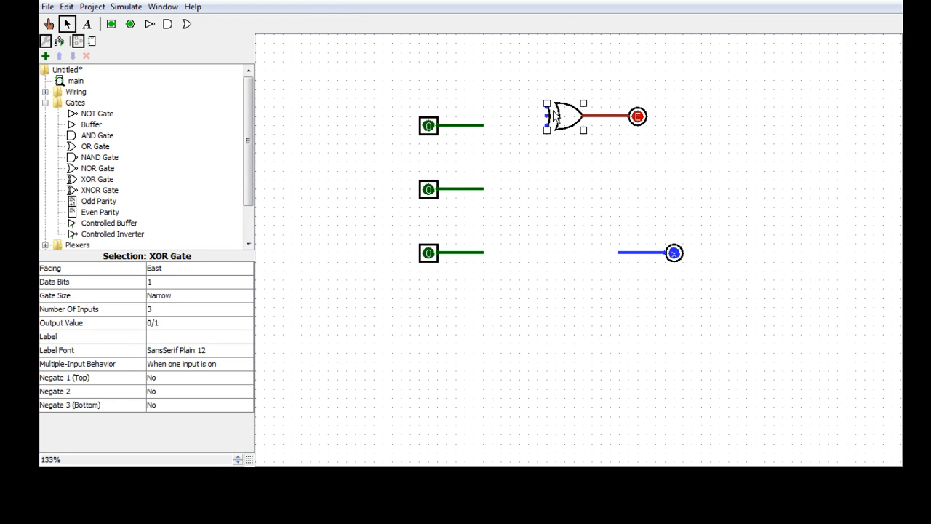
left_click_drag(546, 109, 484, 189)
left_click_drag(544, 129, 528, 253)
left_click_drag(528, 253, 484, 252)
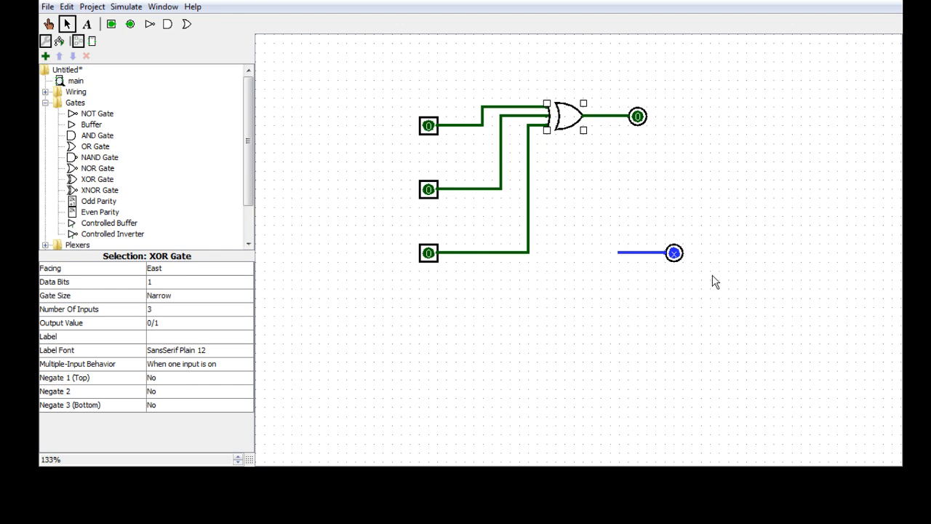
Step: Shift the lower output pin together with its wire slightly farther away from the input pins
left_click_drag(686, 276, 606, 239)
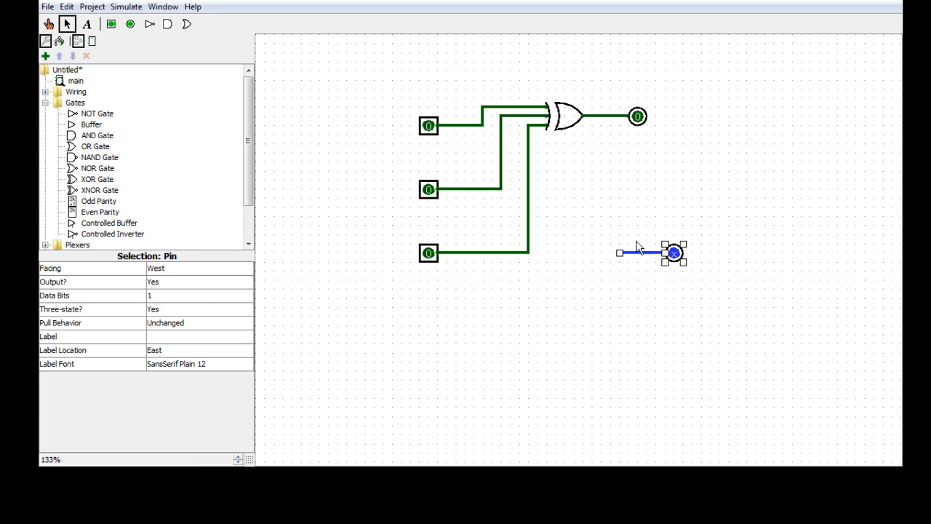
left_click_drag(675, 252, 701, 252)
left_click(686, 304)
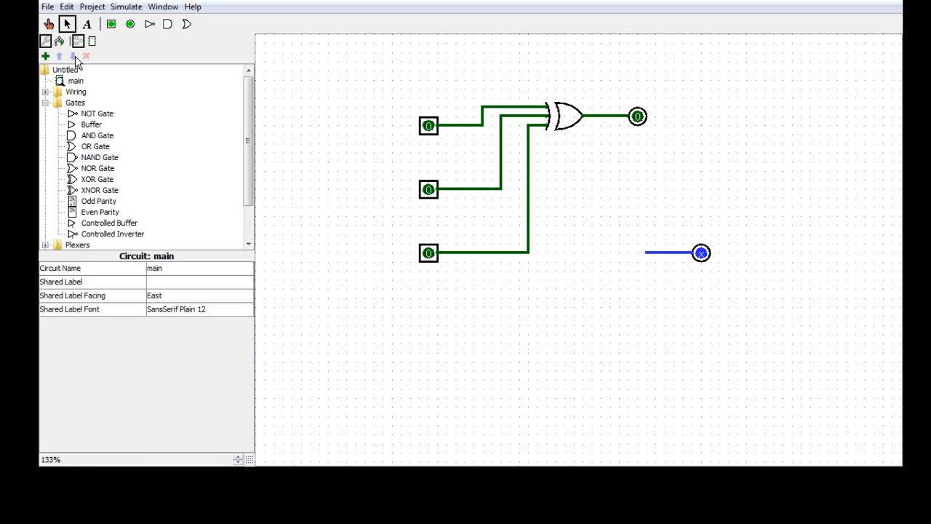
Step: Place a narrow three-input AND gate on the lower output's wire and connect all three input pins to it
left_click(86, 134)
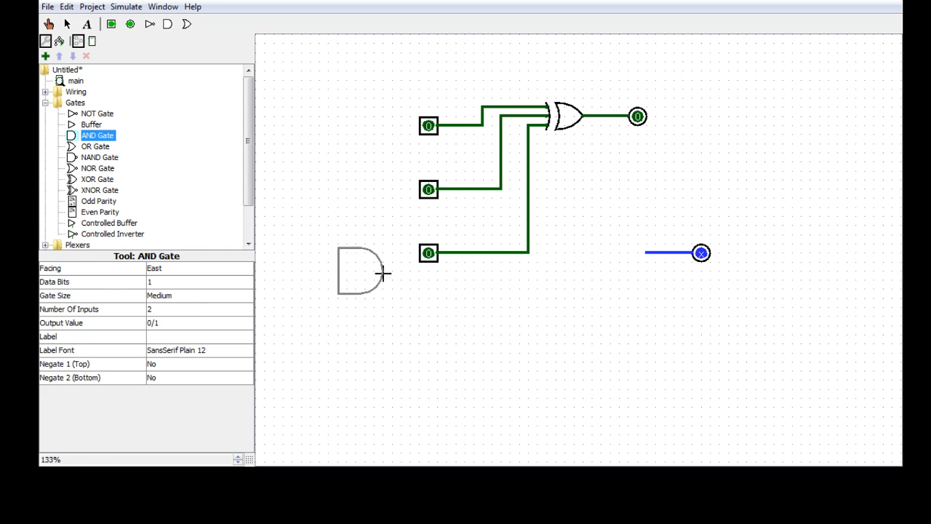
left_click(174, 295)
left_click(176, 308)
left_click(174, 309)
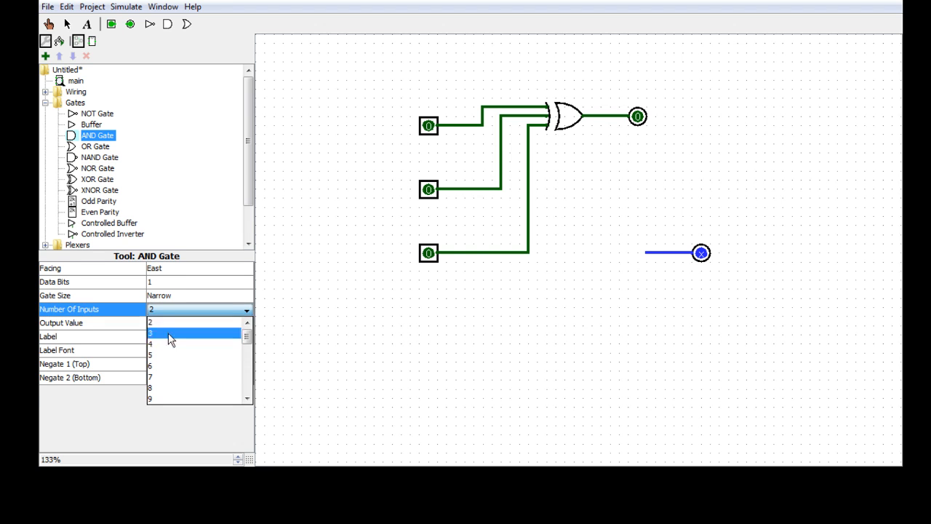
left_click(175, 345)
left_click(646, 253)
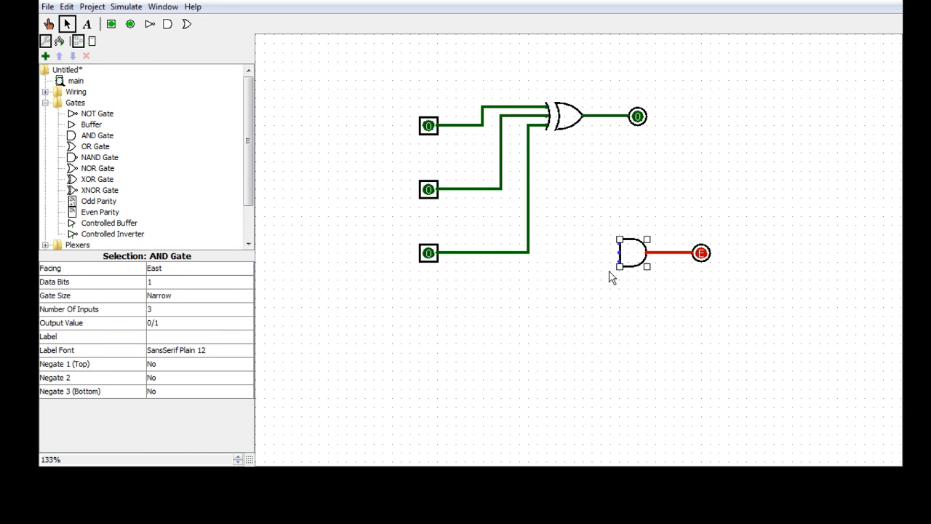
left_click_drag(618, 243, 482, 125)
left_click_drag(622, 260, 502, 189)
left_click_drag(617, 265, 528, 253)
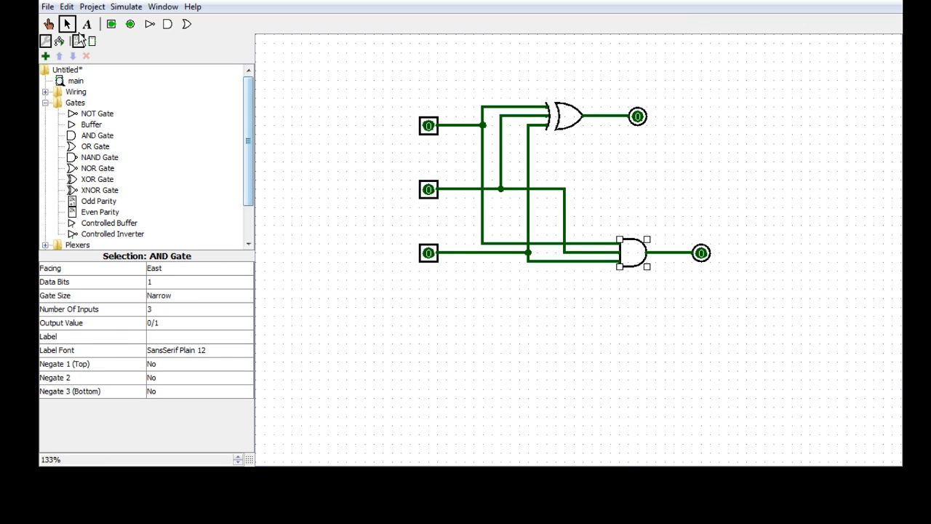
Step: Set all three input pins to 1 and back to 0 one after another to examine both outputs
left_click(48, 24)
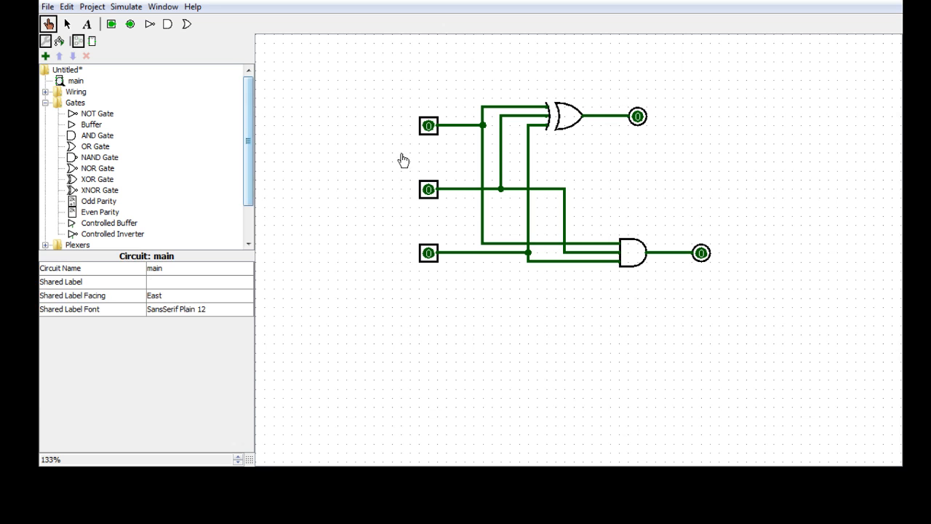
left_click(429, 127)
left_click(429, 191)
left_click(429, 253)
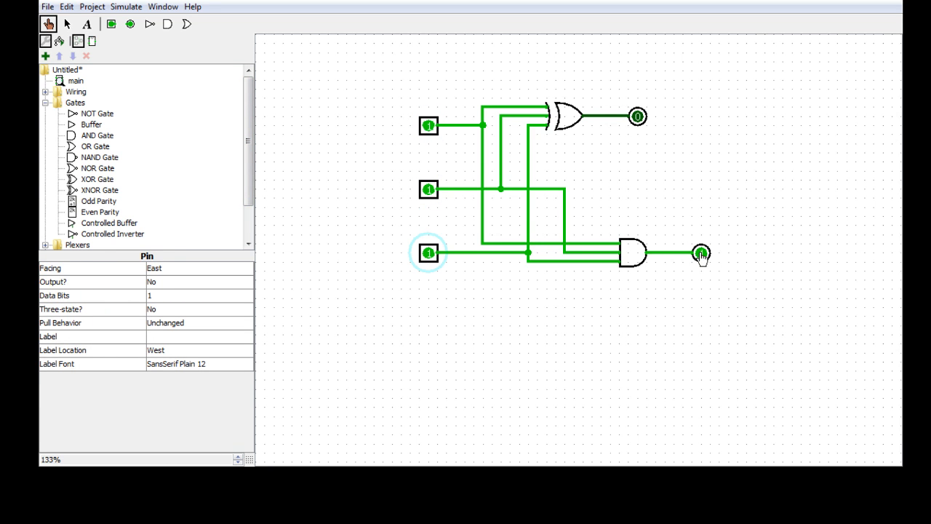
left_click(430, 254)
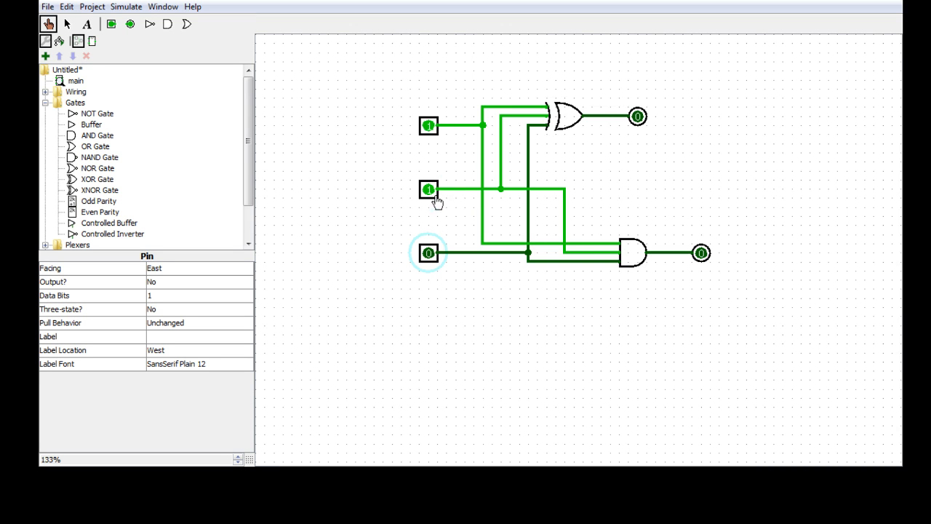
left_click(429, 190)
left_click(429, 126)
Step: Set the XOR gate's multiple-input behavior to "When an odd number are on"
left_click(67, 26)
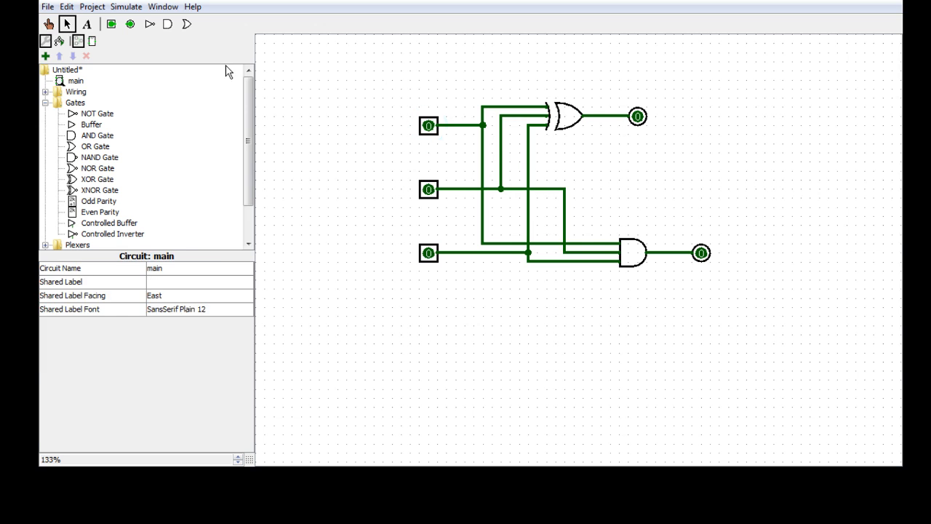
left_click(582, 119)
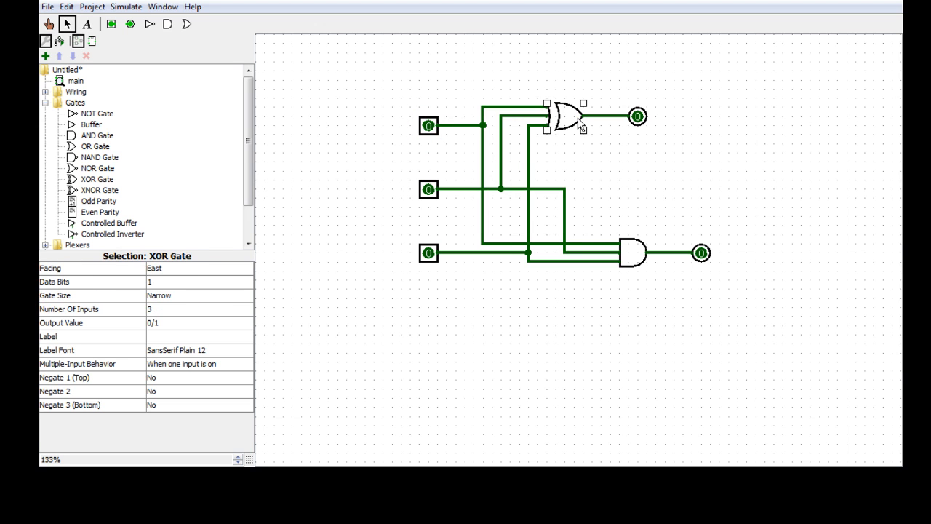
left_click(186, 365)
left_click(180, 368)
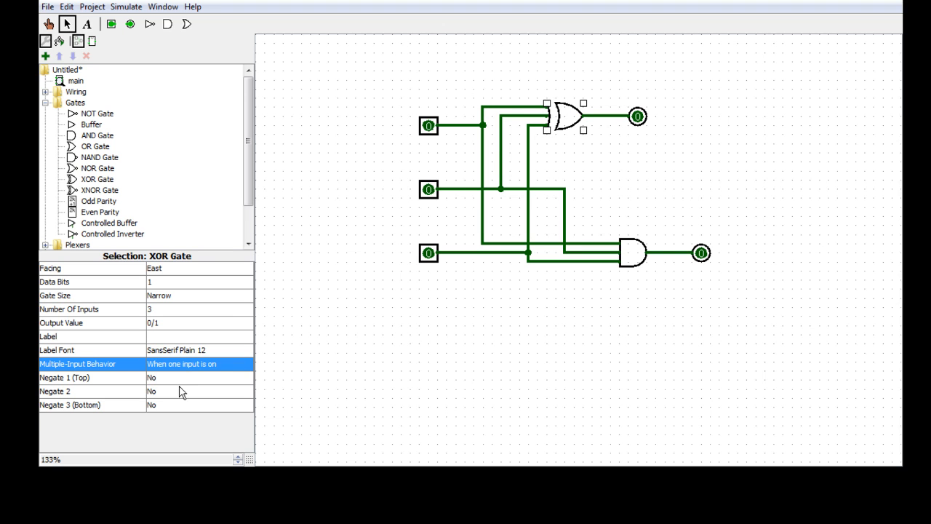
left_click(190, 363)
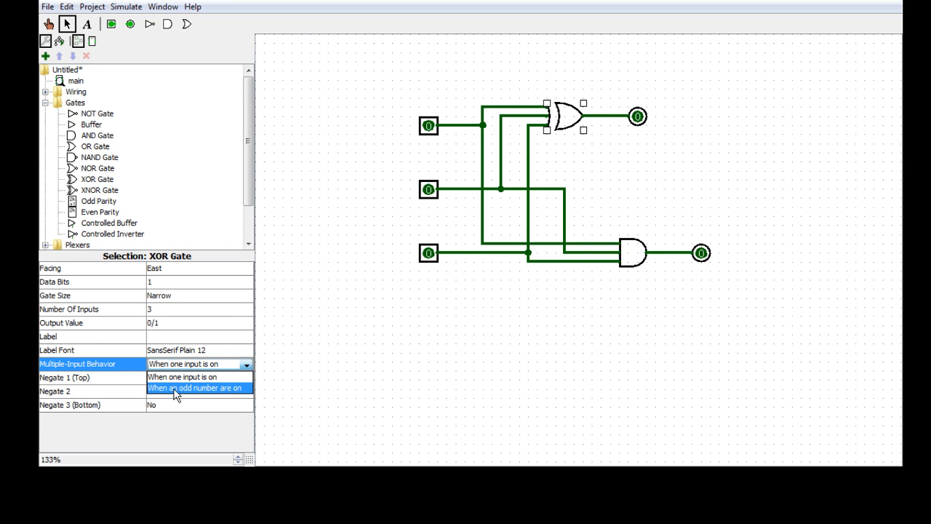
left_click(211, 388)
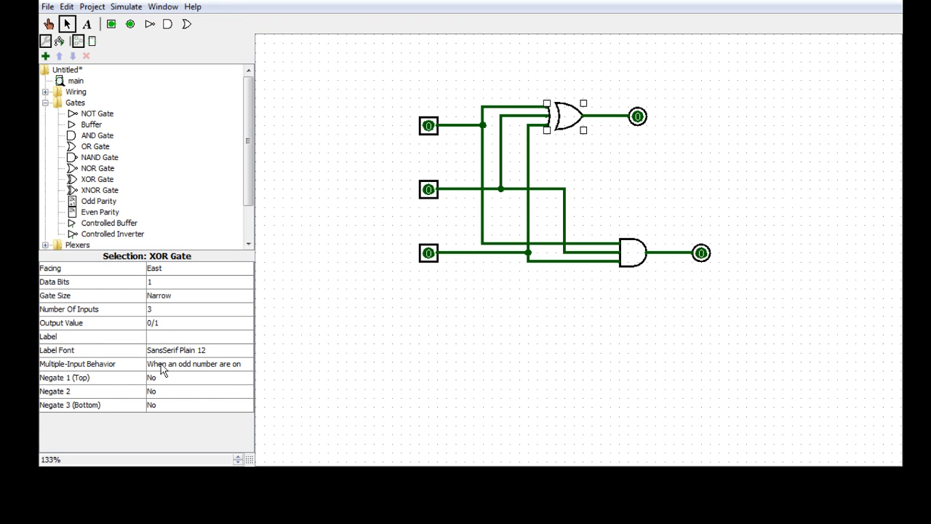
left_click(300, 337)
left_click(573, 122)
left_click(504, 413)
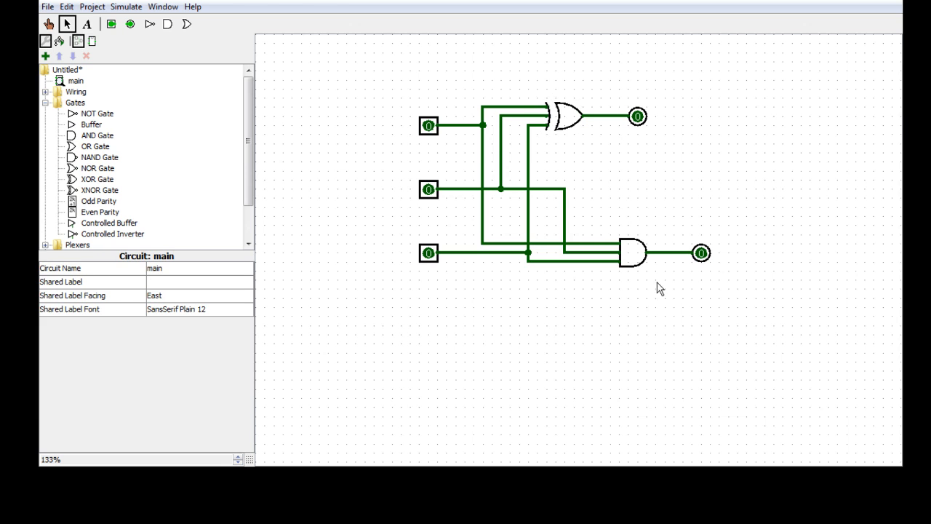
Step: Set the three input pins to 1 one by one to test the XOR and AND outputs
left_click(52, 28)
left_click(429, 125)
left_click(428, 189)
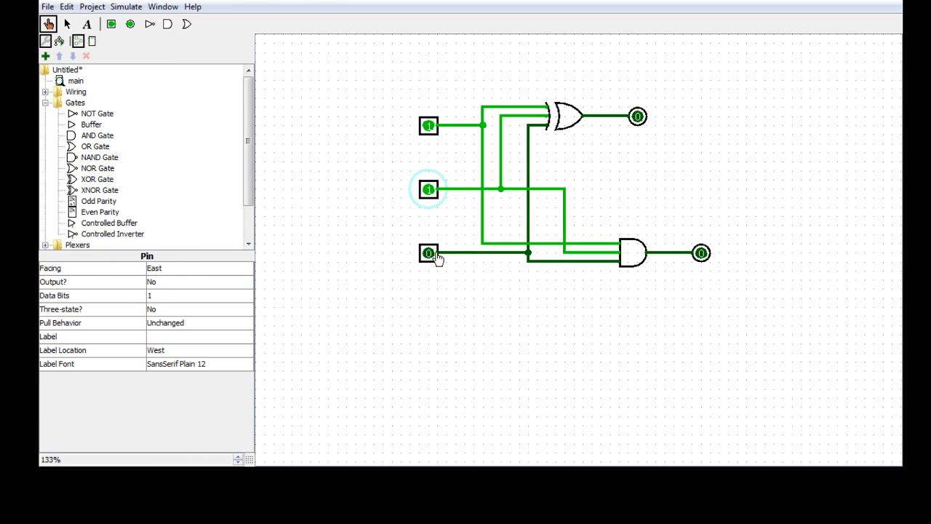
left_click(428, 252)
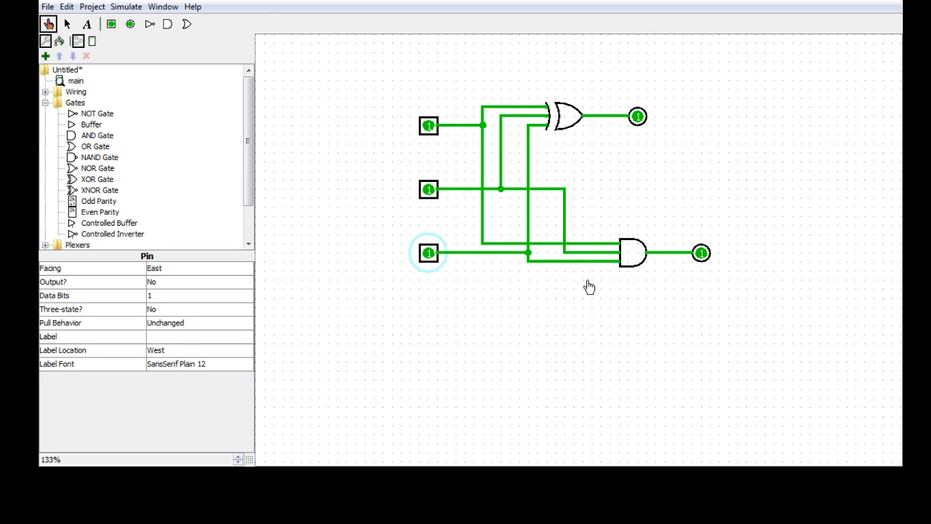
Step: Replace the lower AND gate with a copy of the three-input XOR gate, joined to the existing wires
left_click(68, 24)
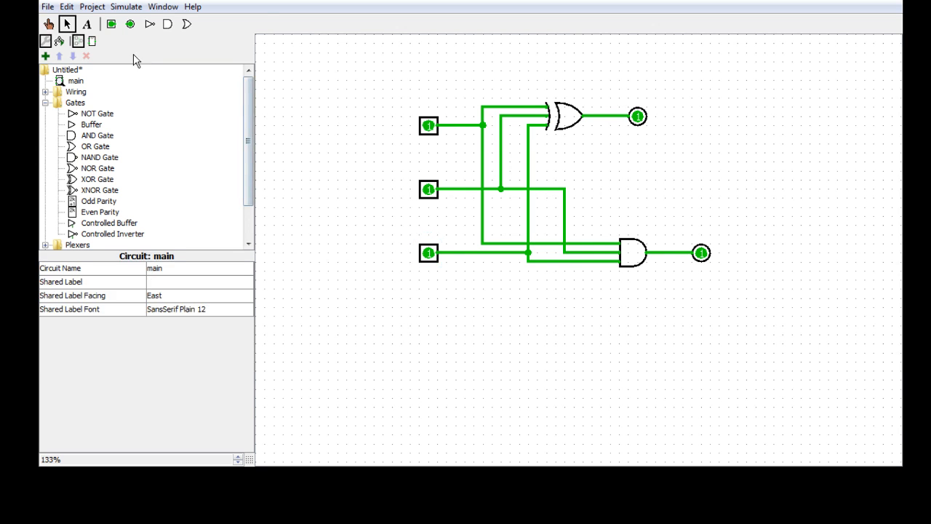
left_click(568, 125)
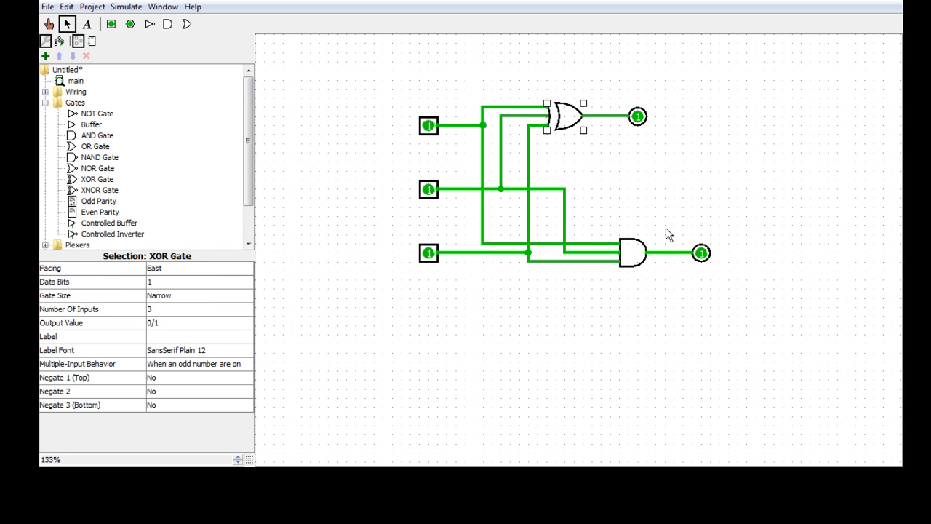
left_click(631, 263)
key("Delete")
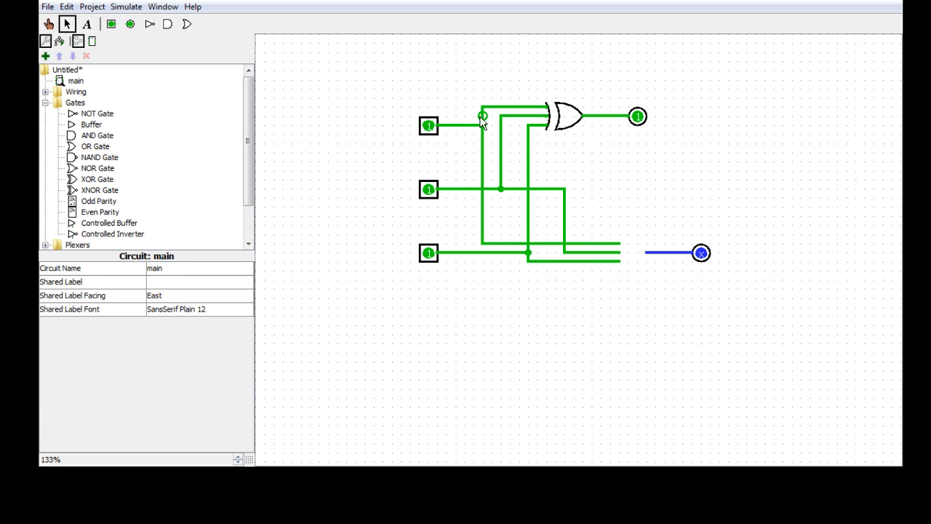
left_click(550, 125)
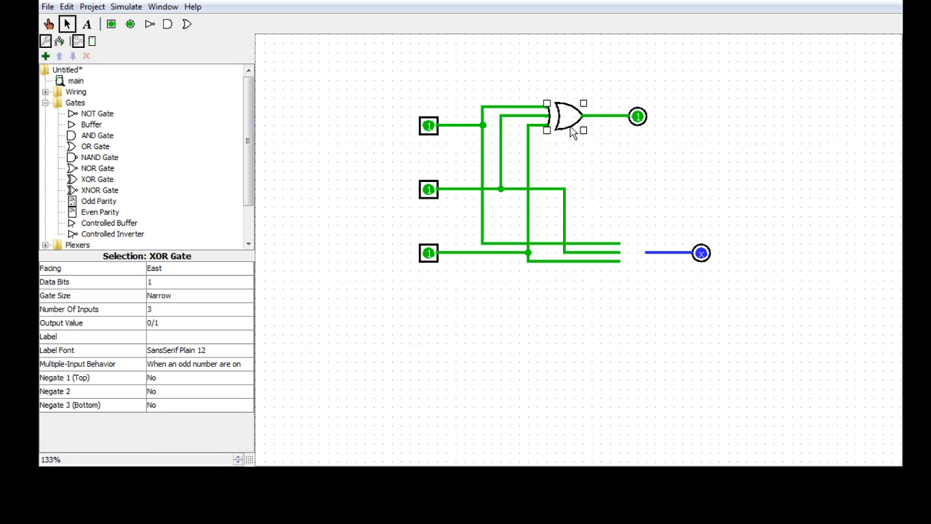
left_click_drag(582, 146, 639, 258)
left_click(686, 301)
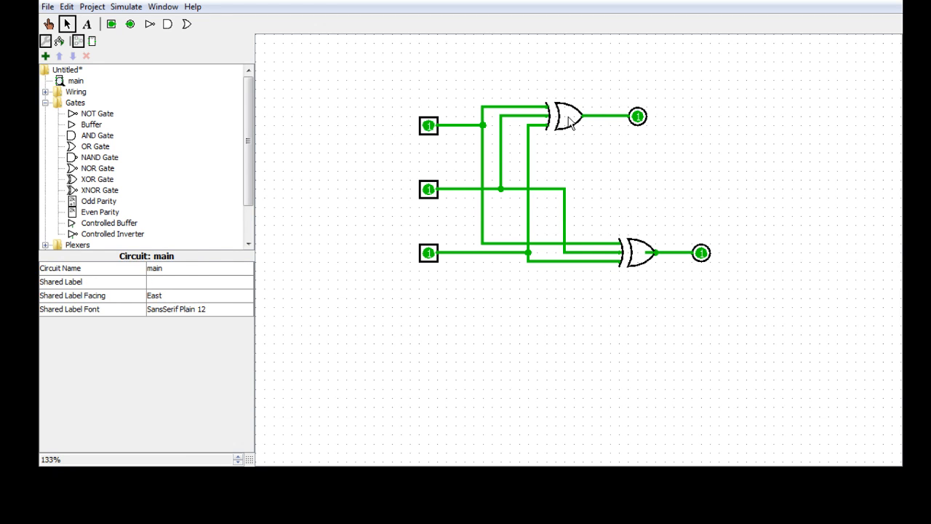
Step: Replace the upper XOR gate with a three-input AND gate that connects the existing input wires to the upper output
left_click(578, 128)
key("Delete")
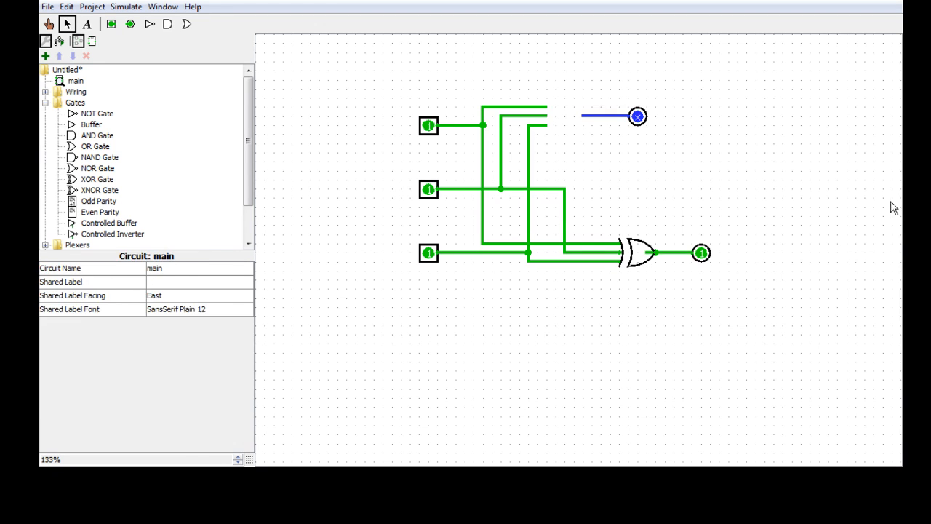
left_click(171, 27)
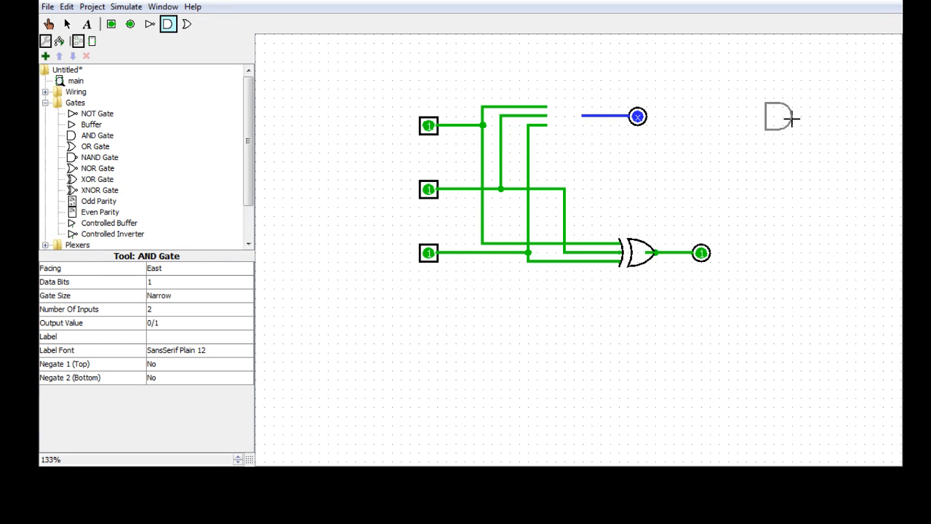
left_click(684, 162)
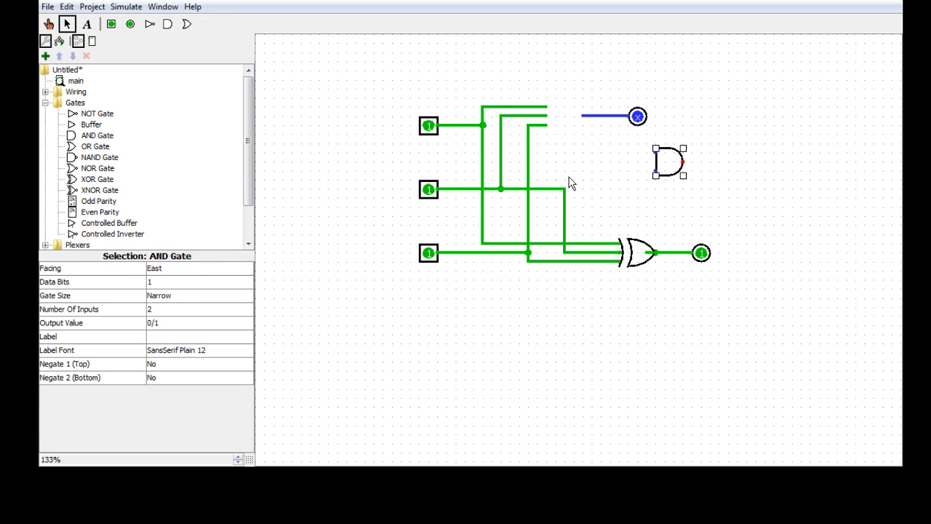
left_click(169, 311)
left_click(165, 334)
left_click_drag(665, 177, 609, 160)
left_click(677, 172)
left_click_drag(679, 180, 566, 126)
left_click(609, 157)
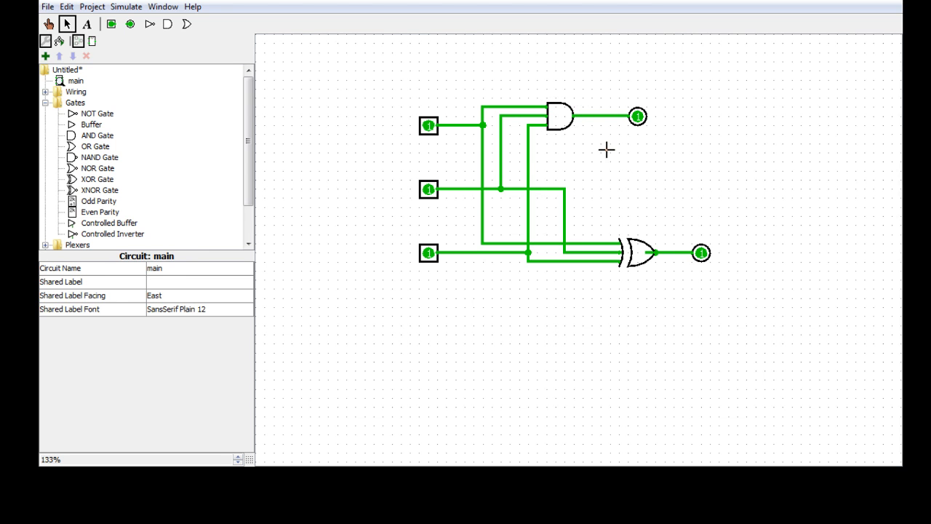
Step: Set the middle input pin to 0 to examine the outputs with two inputs at 1
left_click(432, 129)
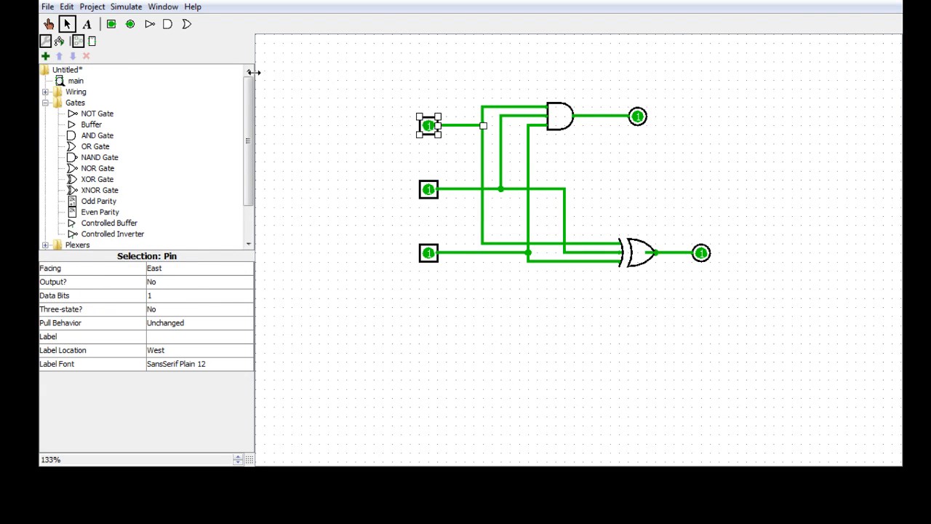
left_click(48, 24)
left_click(429, 195)
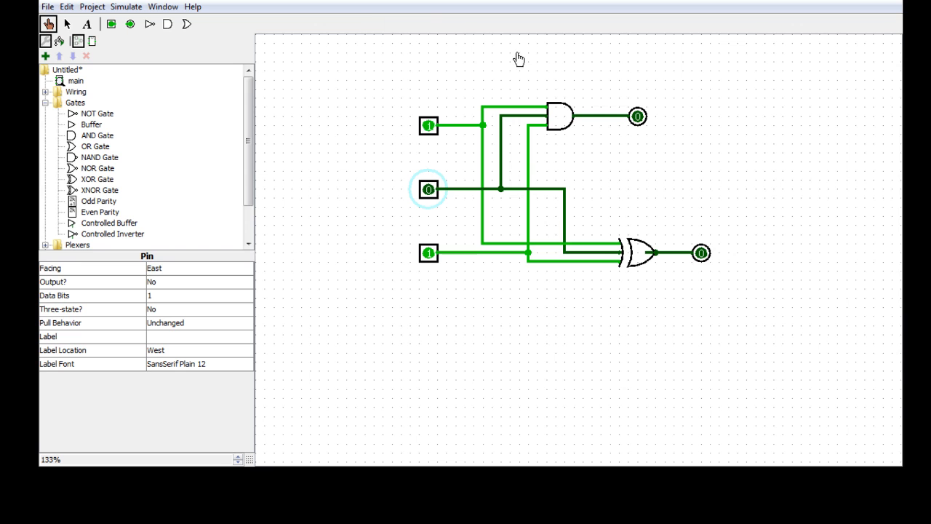
Step: Delete the upper AND gate and move the upper output pin with its wire farther right to make room
left_click(66, 24)
left_click(564, 118)
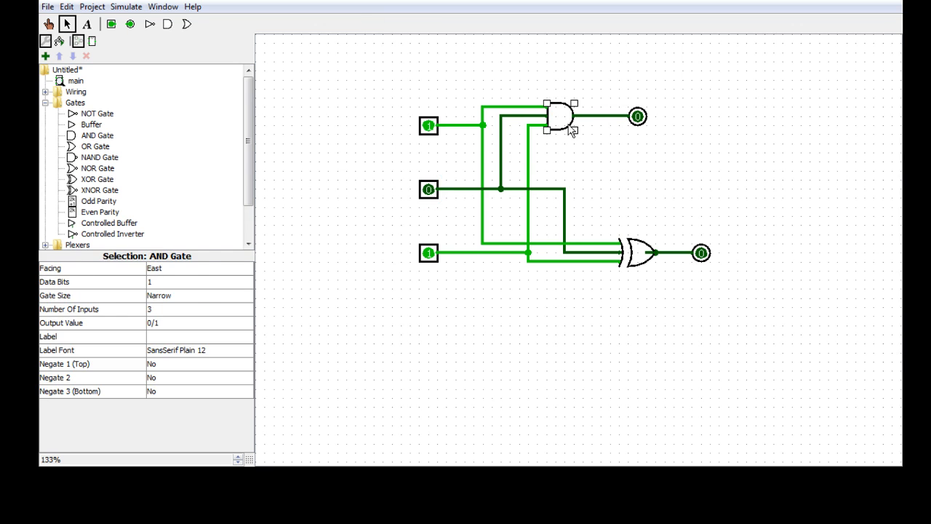
key("Delete")
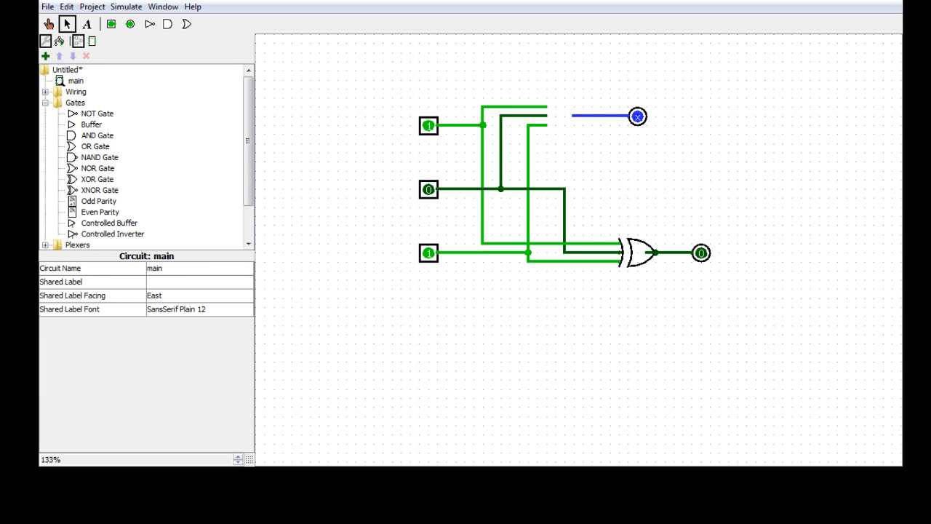
left_click_drag(574, 89, 575, 89)
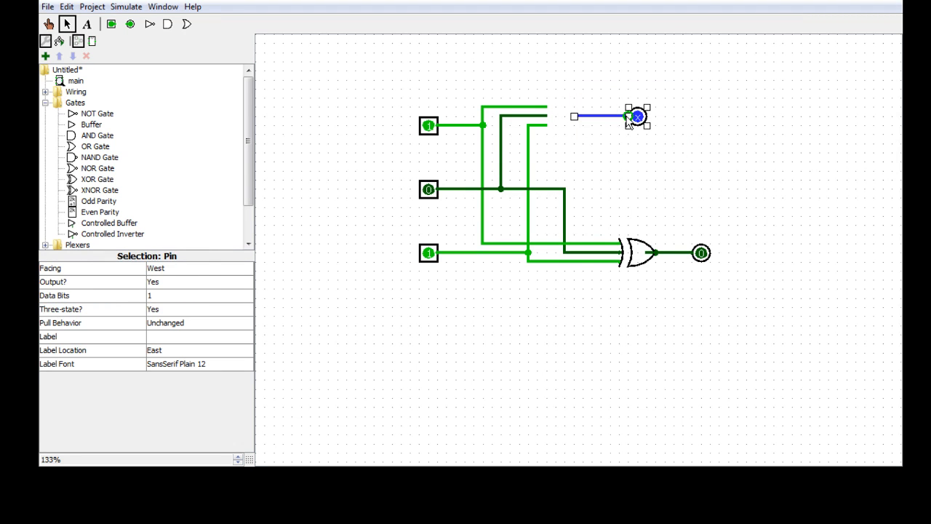
left_click_drag(637, 116, 799, 118)
left_click(673, 147)
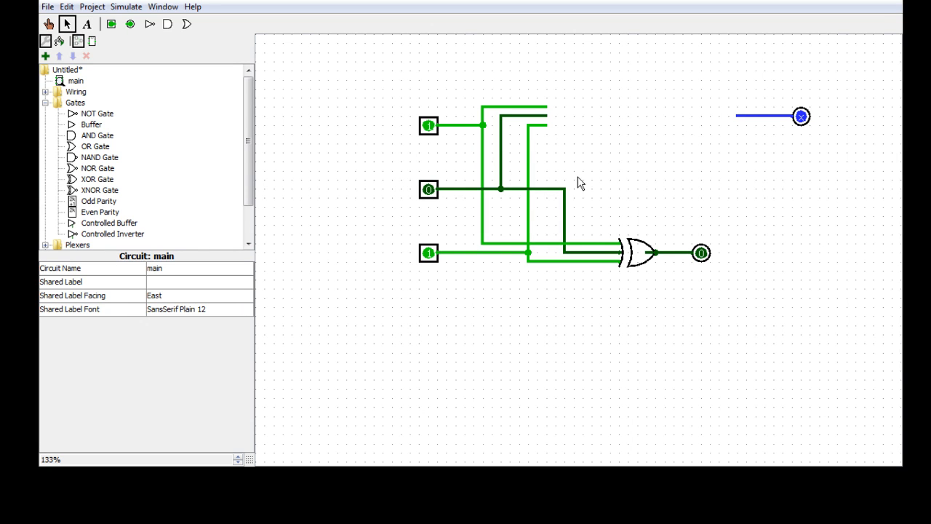
Step: Place three two-input AND gates in a column between the upper input wires and the upper output's wire
left_click(167, 24)
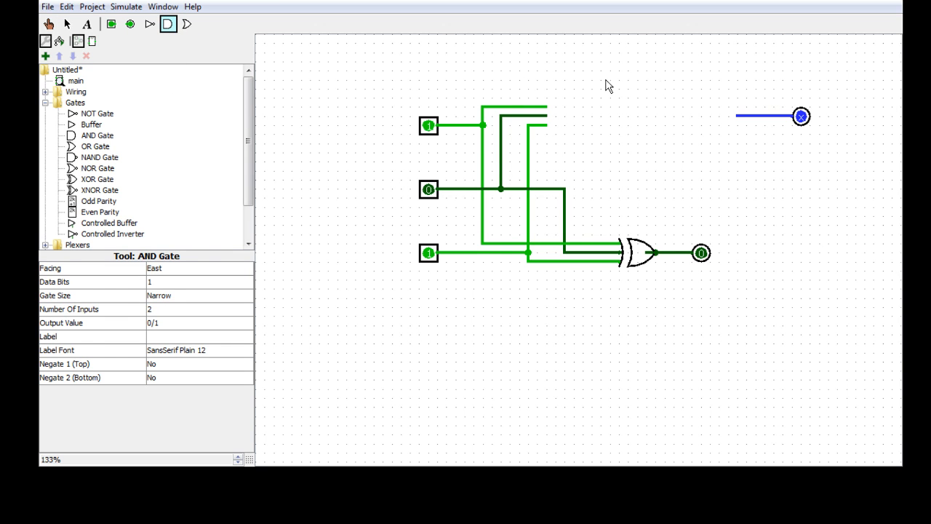
left_click(650, 71)
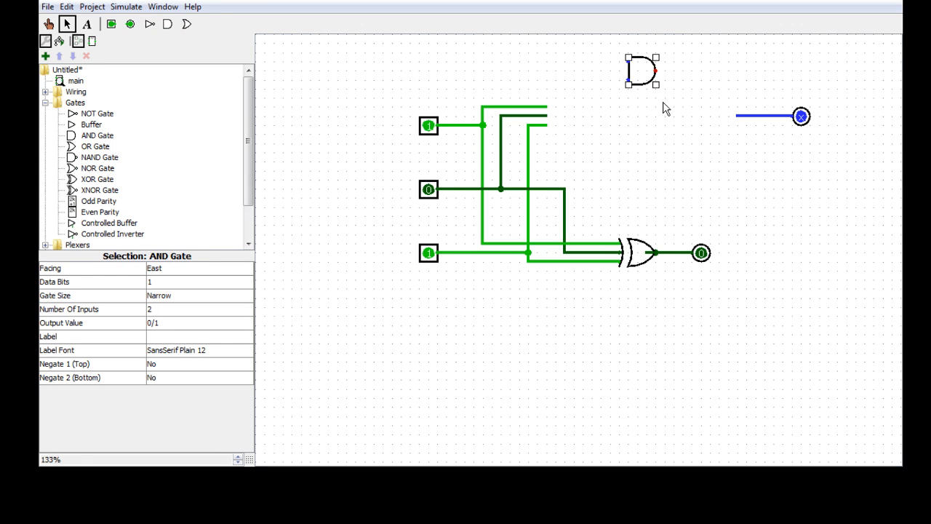
left_click(647, 117)
left_click(645, 145)
Step: Add a three-input OR gate at the upper output's wire and connect the three AND gates' outputs to it
left_click(186, 24)
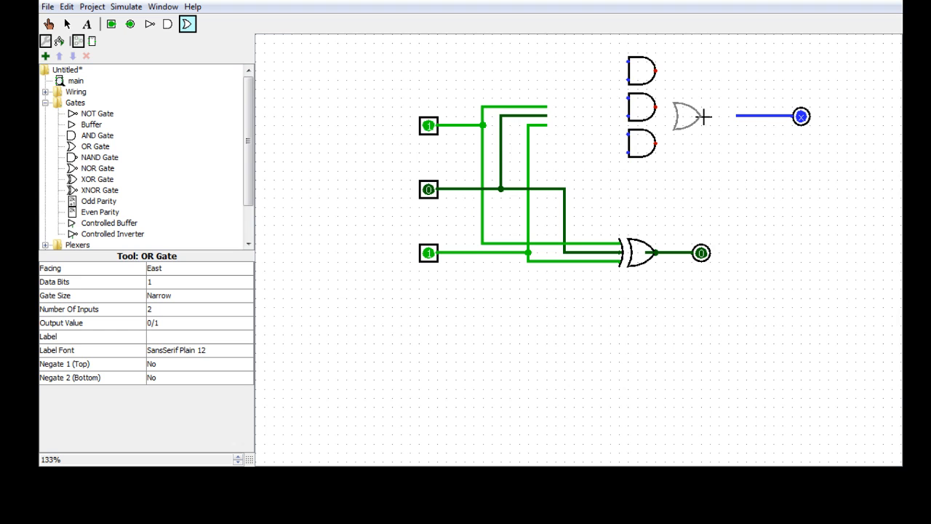
left_click(737, 114)
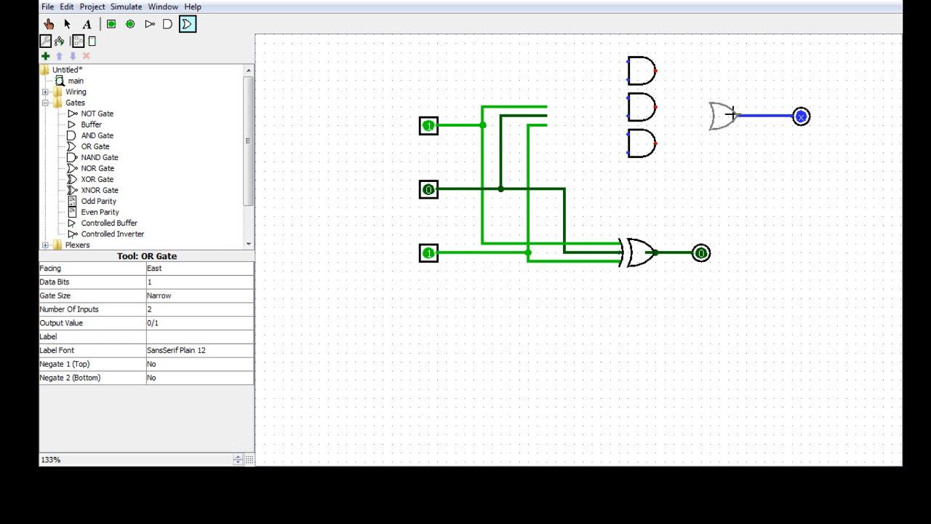
left_click(173, 310)
left_click(183, 333)
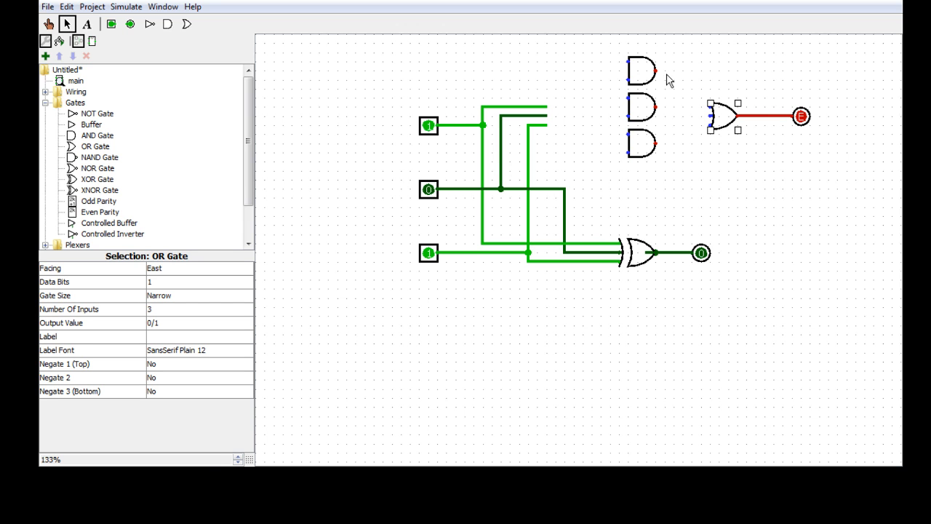
left_click_drag(656, 71, 711, 115)
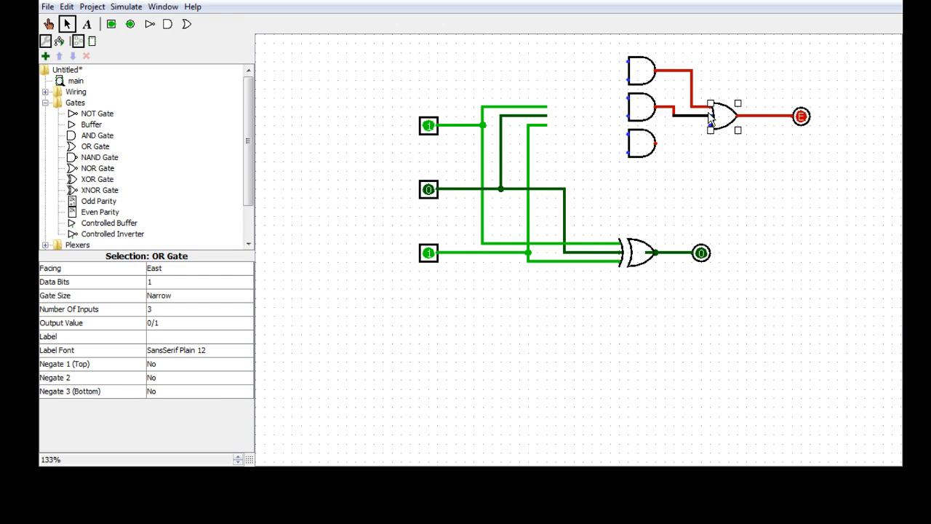
left_click_drag(656, 143, 711, 123)
Step: Wire the input pairs to the AND gates: top and middle to the upper, top and bottom to the middle, middle and bottom to the lower
left_click_drag(548, 108, 629, 62)
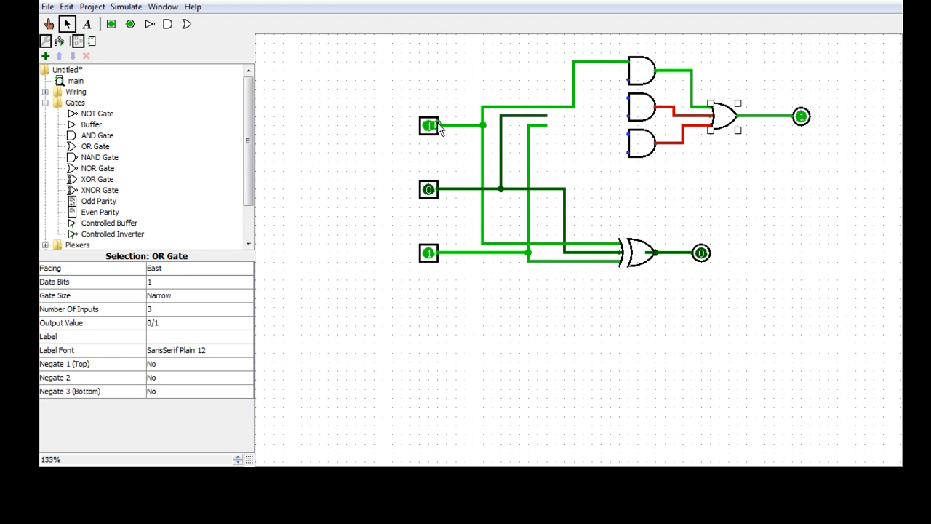
left_click_drag(550, 117, 624, 80)
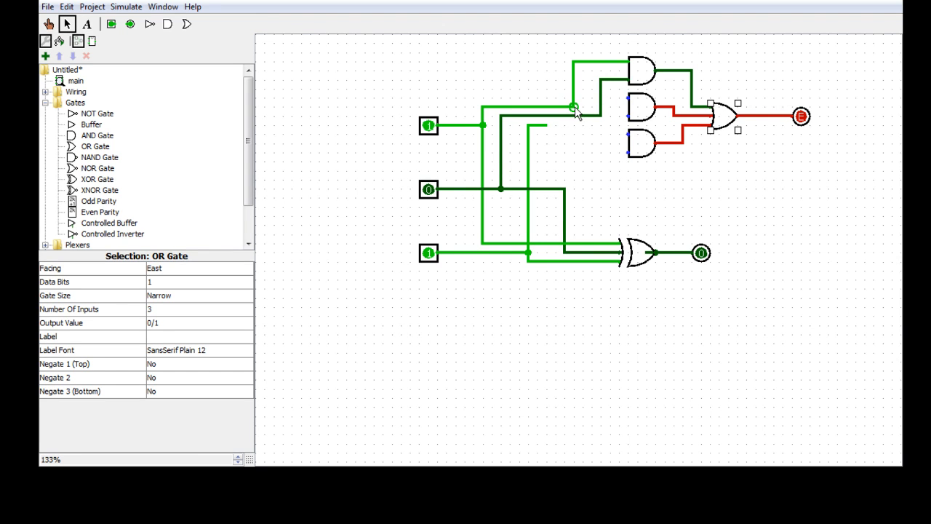
left_click_drag(627, 100, 573, 98)
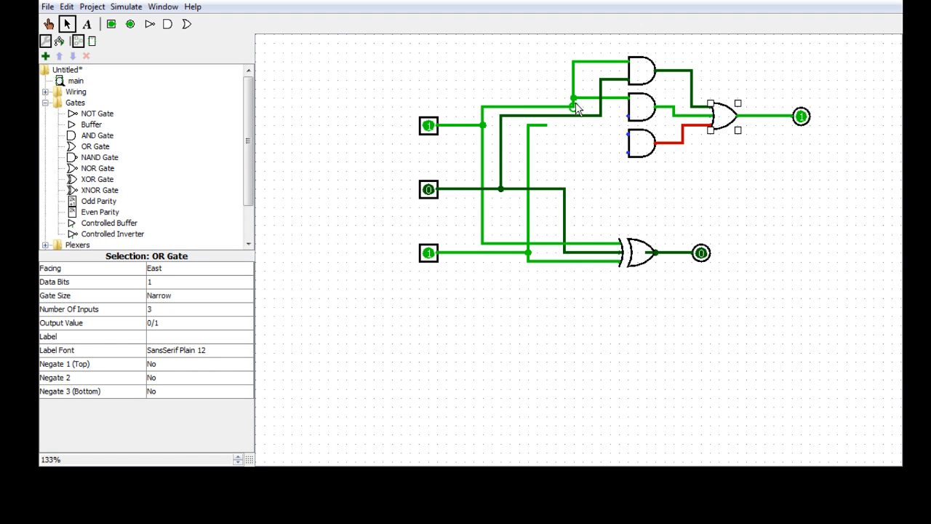
left_click(538, 126)
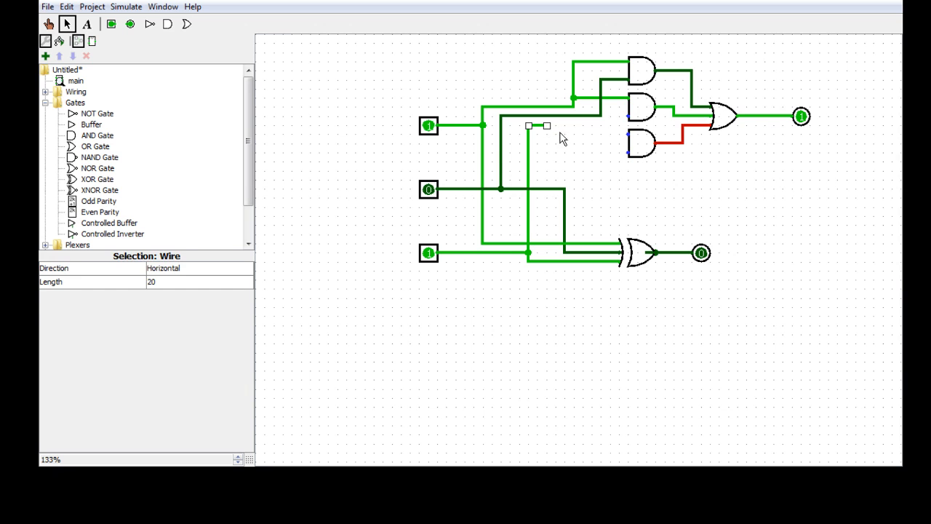
key("Delete")
mouse_move(528, 253)
left_mouse_down()
mouse_move(551, 160)
mouse_move(568, 138)
mouse_move(613, 141)
mouse_move(614, 124)
mouse_move(628, 119)
left_mouse_up()
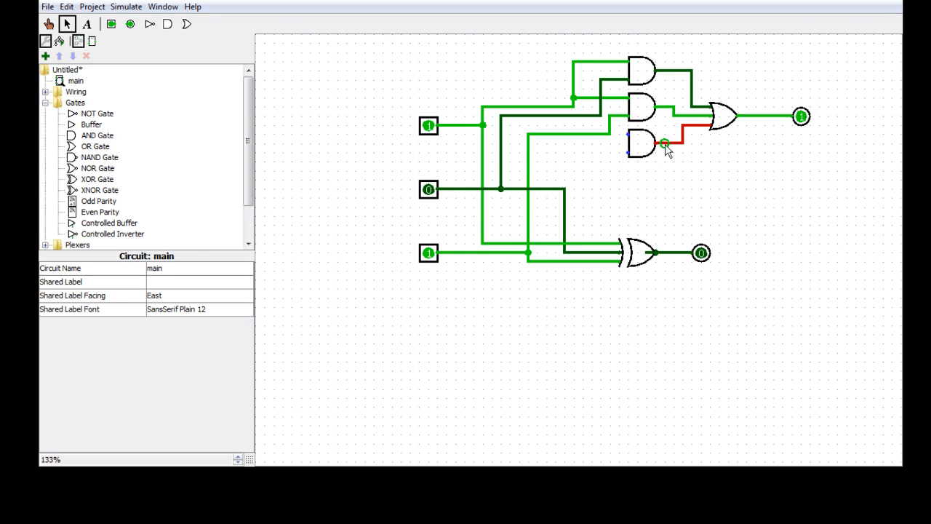
left_click_drag(565, 189, 529, 151)
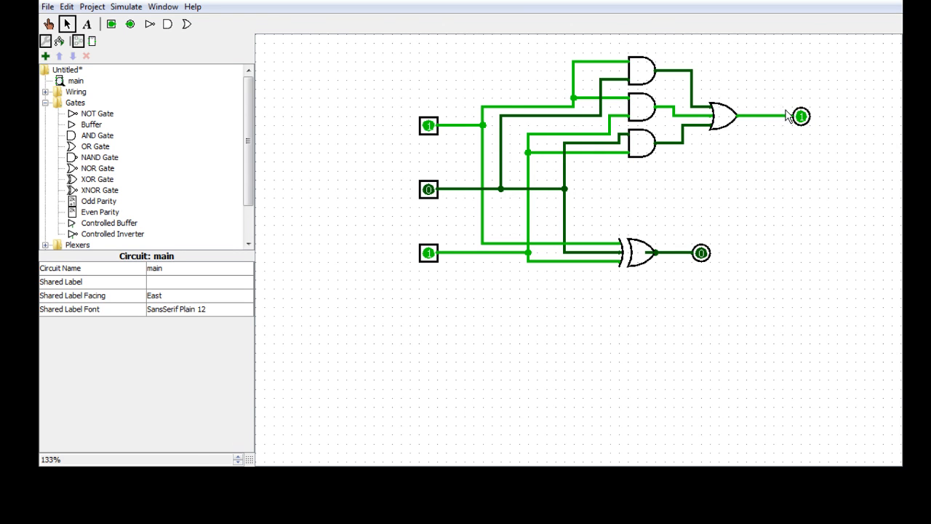
Step: Set the top and bottom input pins to 0 so that all three inputs are 0
left_click(48, 24)
left_click(431, 127)
left_click(430, 128)
left_click(428, 253)
Step: Analyze the circuit, examine its computed truth table beside the gates, and close the analysis
left_click(127, 8)
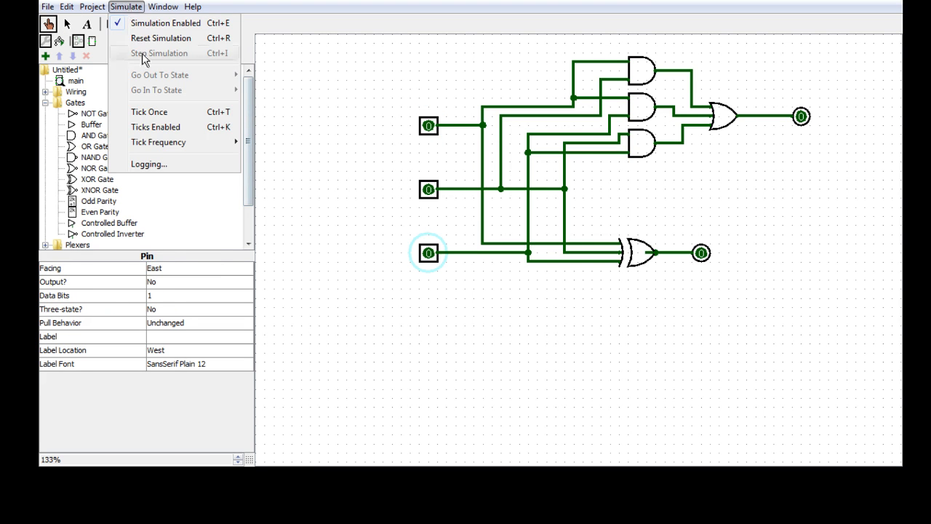
mouse_move(93, 7)
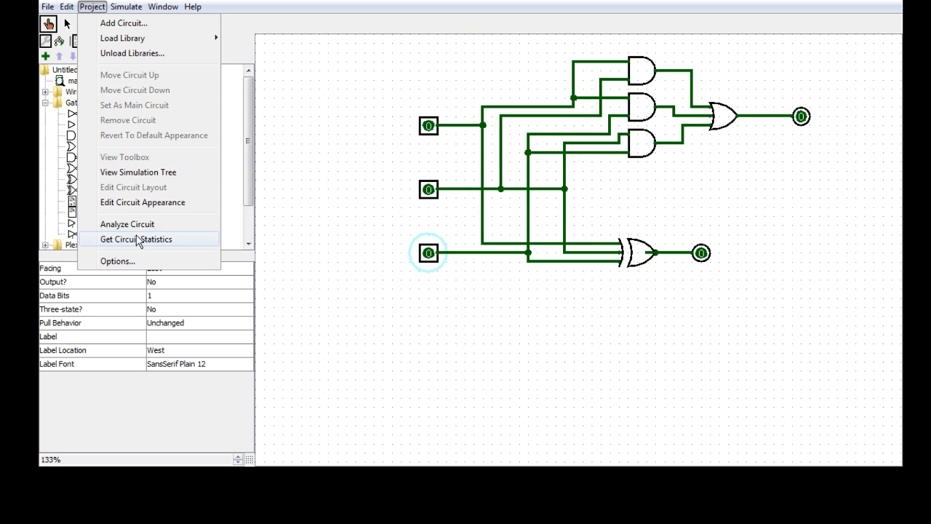
left_click(135, 226)
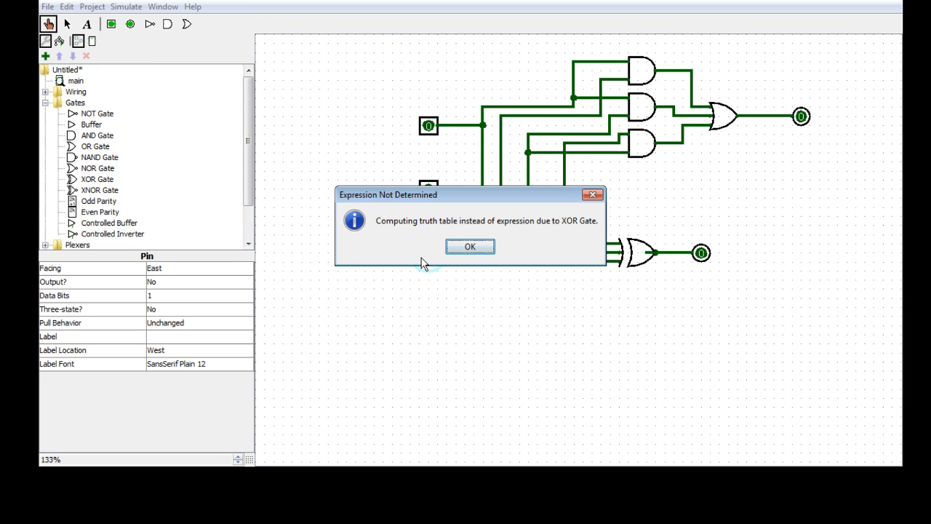
left_click(472, 246)
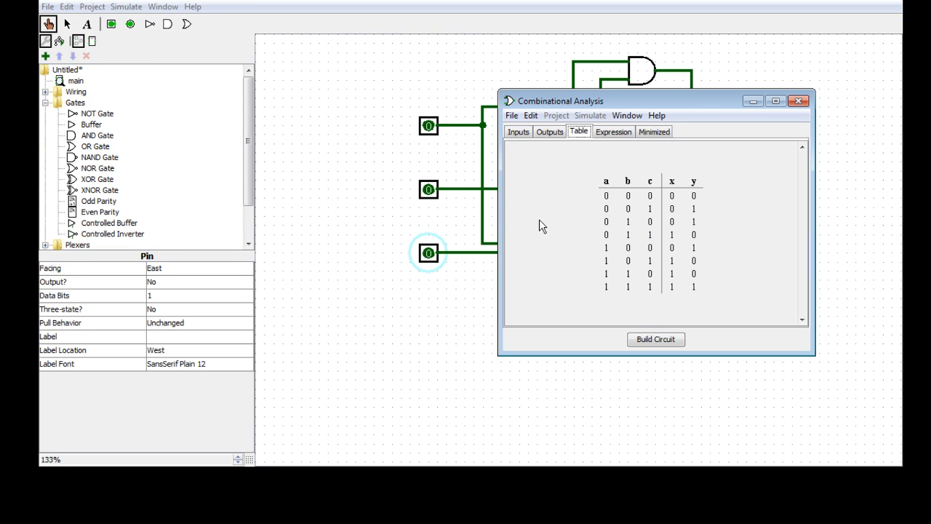
left_click_drag(698, 108, 485, 93)
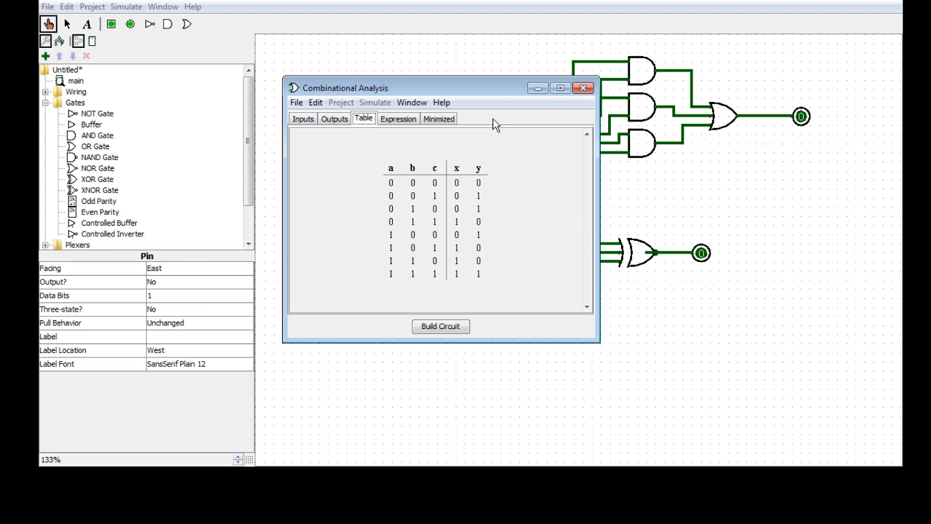
left_click_drag(491, 93, 429, 102)
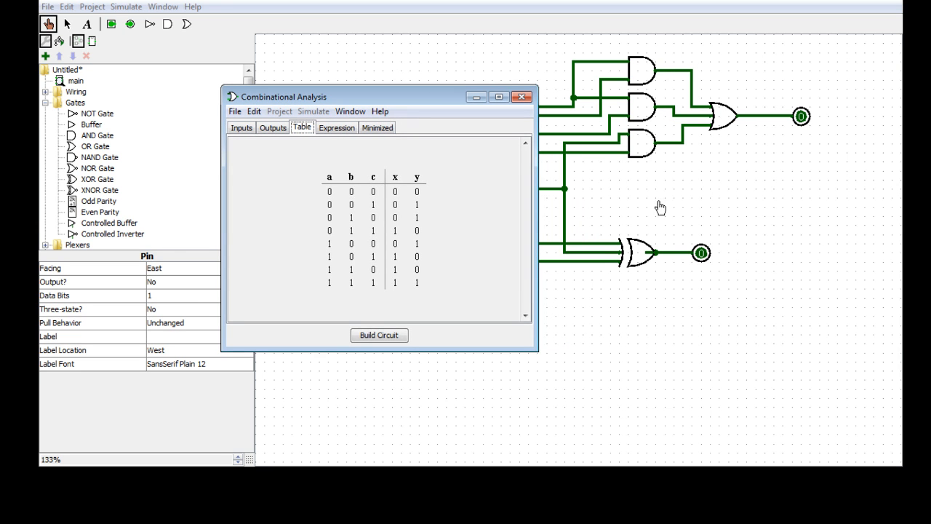
left_click(521, 98)
Step: Set the three input pins to 1 one by one and back to 0 to test the adder's two outputs
left_click(428, 253)
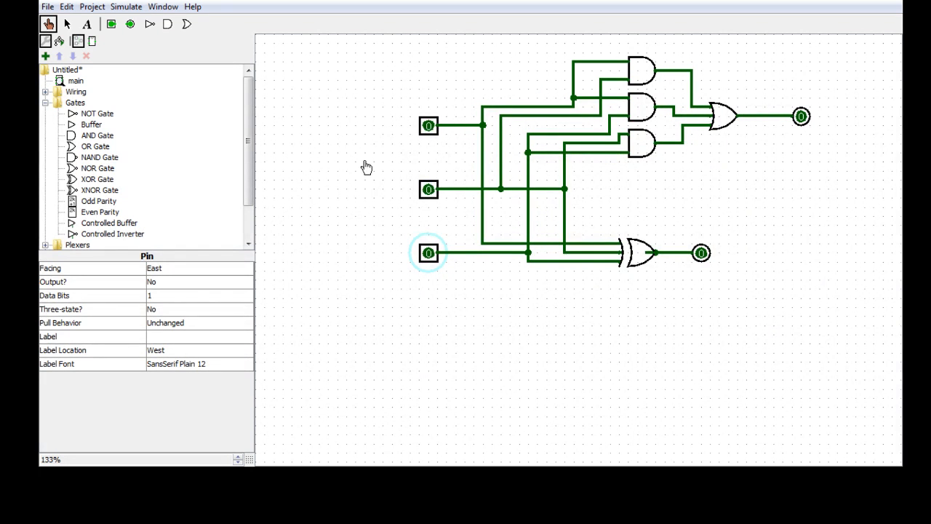
left_click(429, 127)
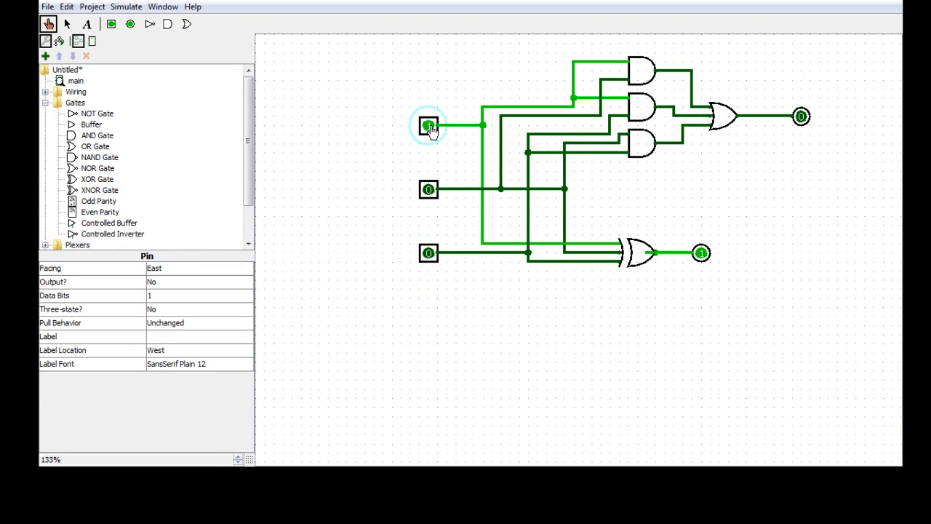
left_click(428, 189)
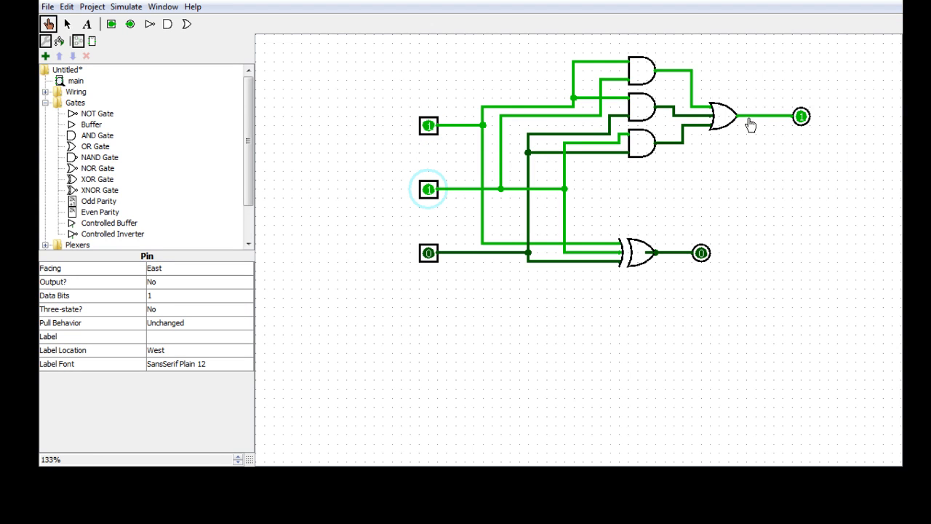
left_click(429, 252)
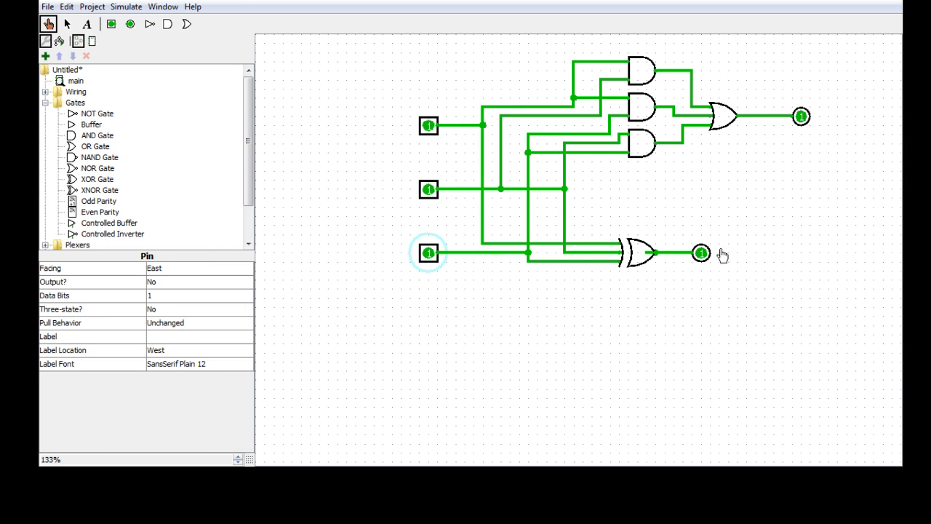
left_click(429, 191)
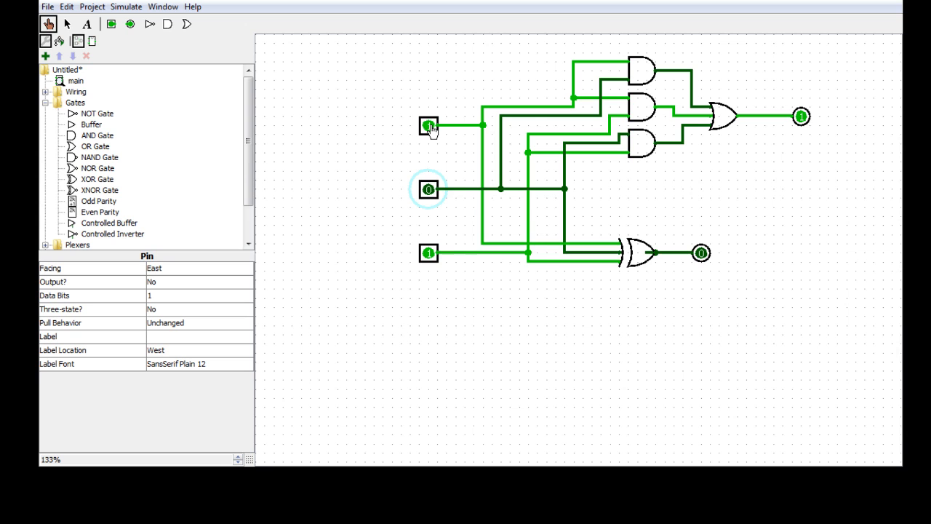
left_click(429, 127)
left_click(430, 255)
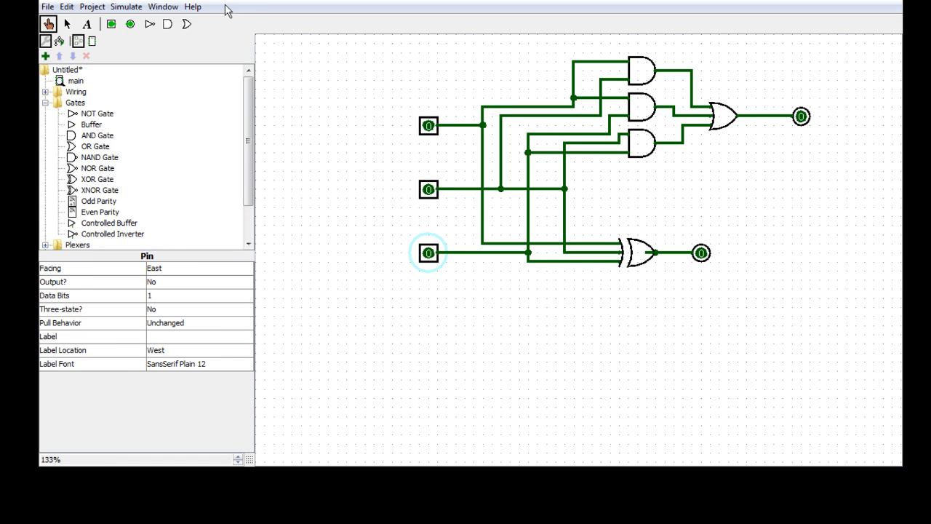
Step: Open the circuit's appearance and select its input and output ports in turn to examine which pin each one represents
left_click(66, 24)
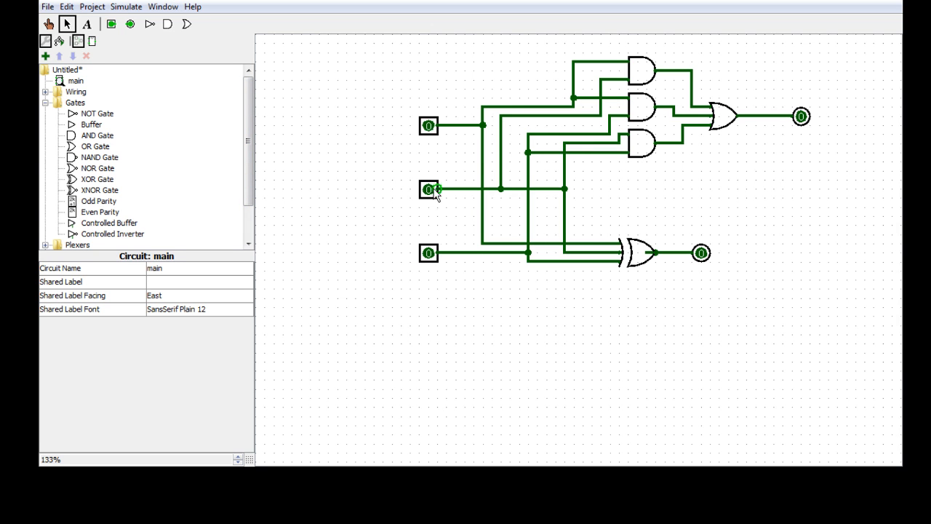
left_click(92, 41)
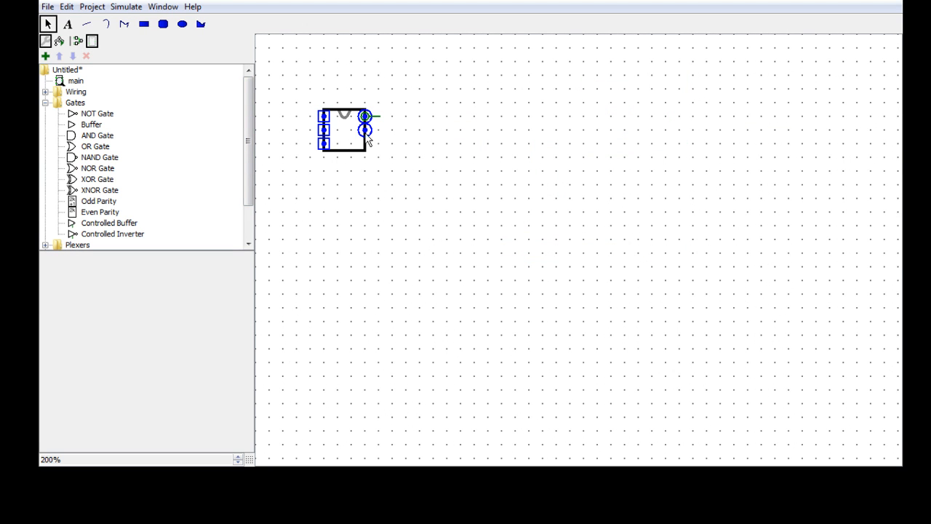
left_click(367, 135)
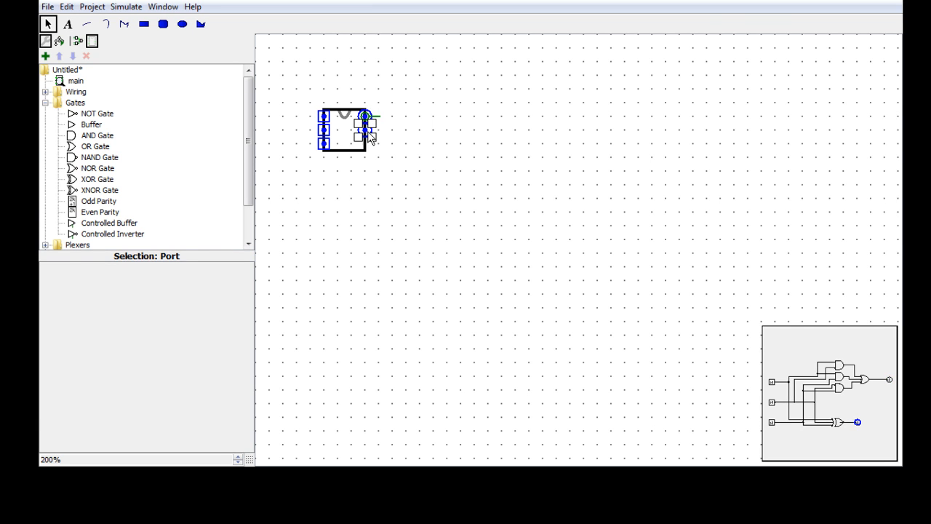
left_click(367, 117)
left_click(325, 121)
left_click(326, 132)
left_click(326, 147)
left_click(326, 117)
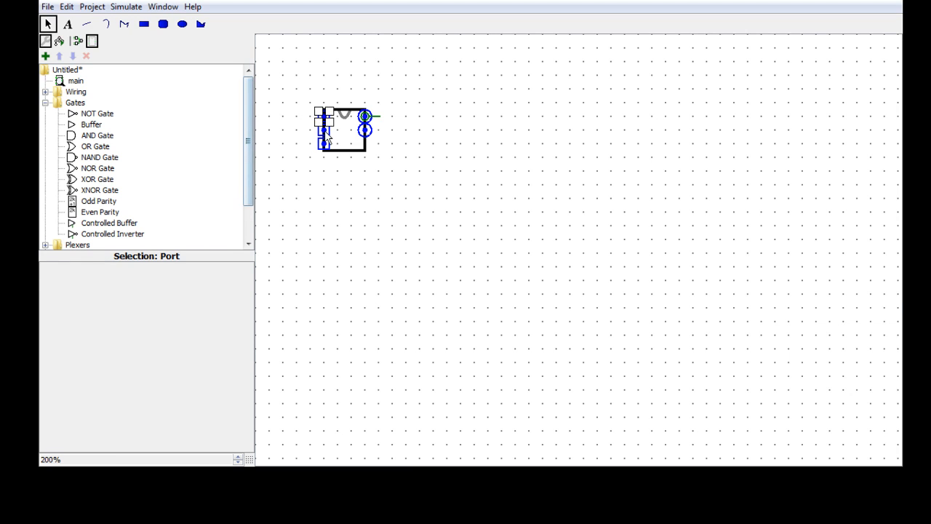
left_click(325, 132)
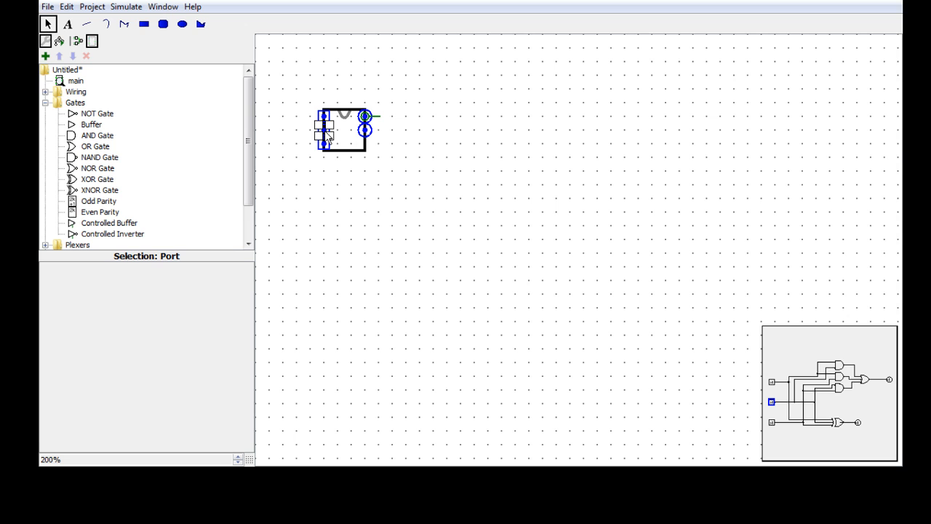
left_click(327, 145)
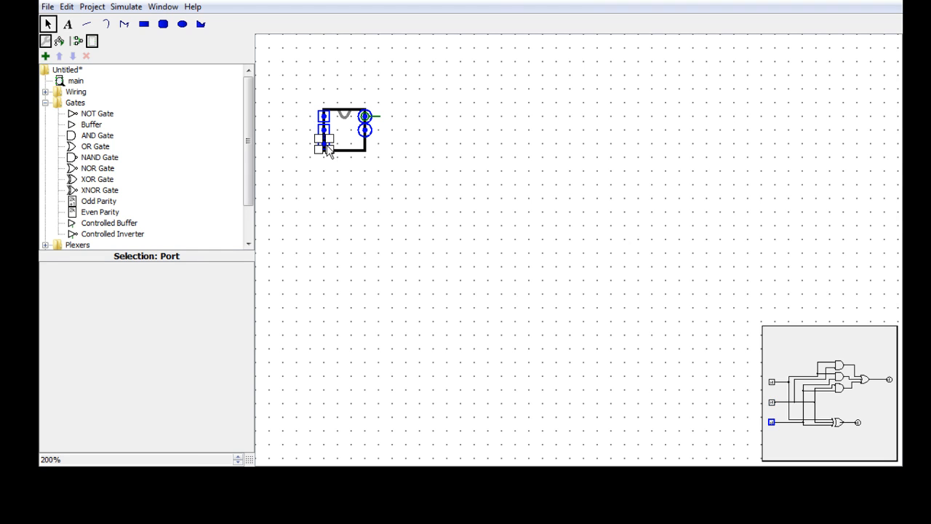
left_click(368, 136)
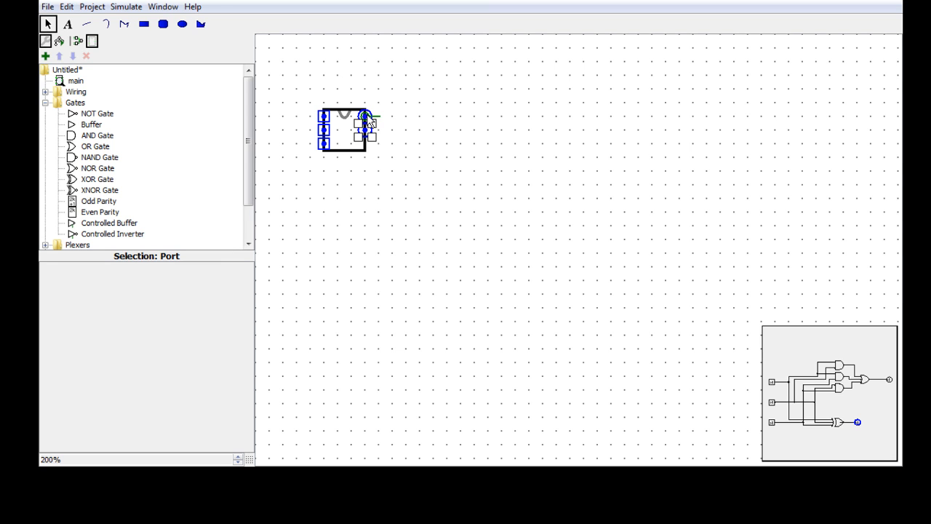
Step: Delete the grey notch curve from the adder's appearance and stretch the outline rectangle taller at its top and bottom
left_click(345, 117)
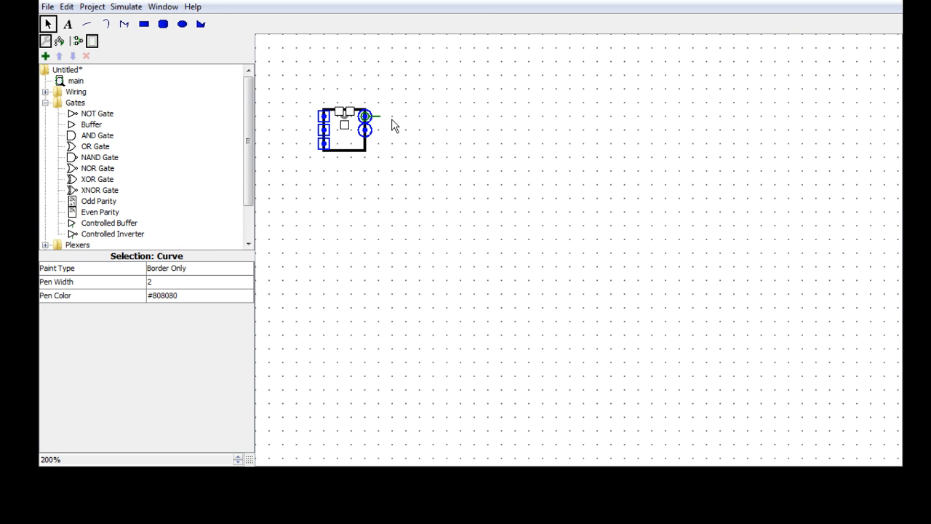
key("Delete")
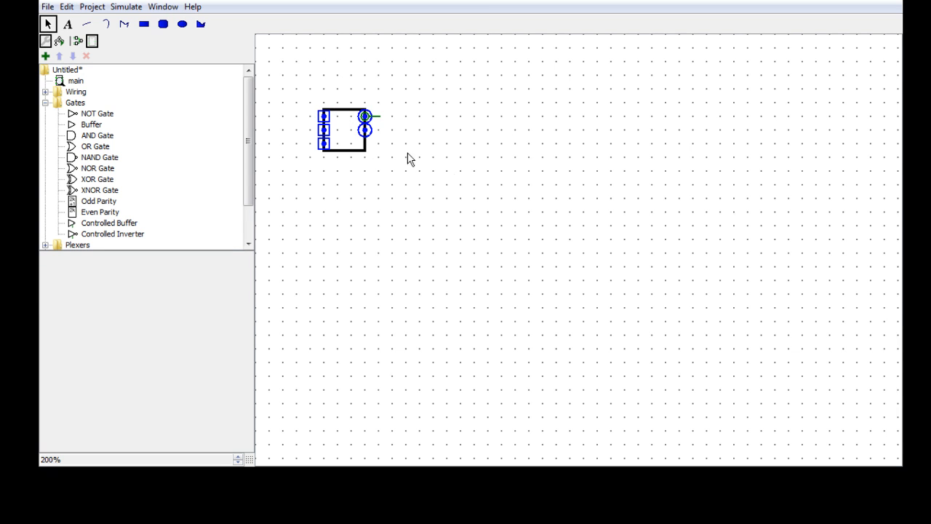
left_click(349, 151)
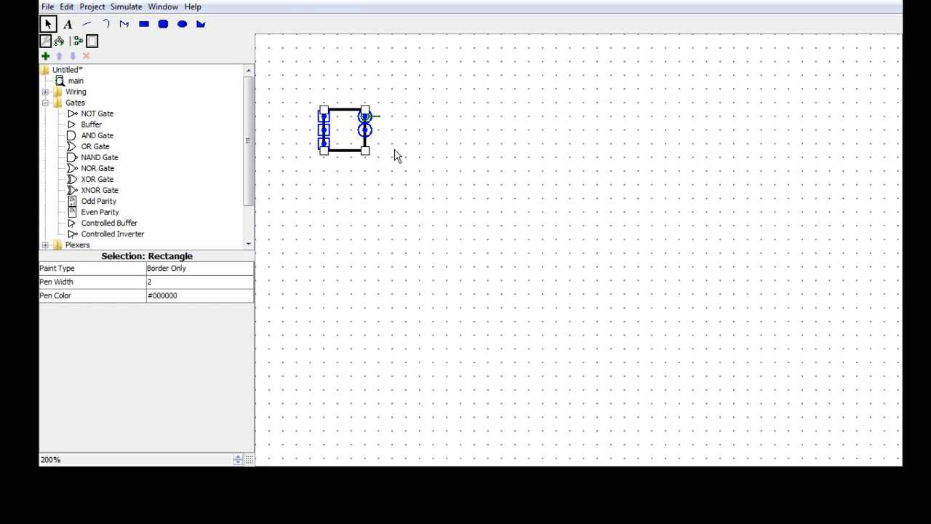
left_click_drag(366, 151, 367, 164)
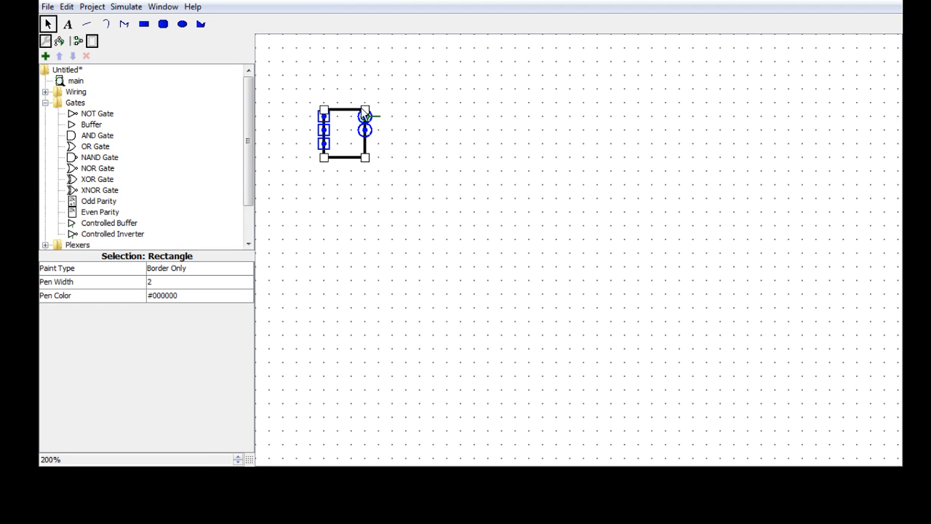
left_click_drag(365, 111, 365, 99)
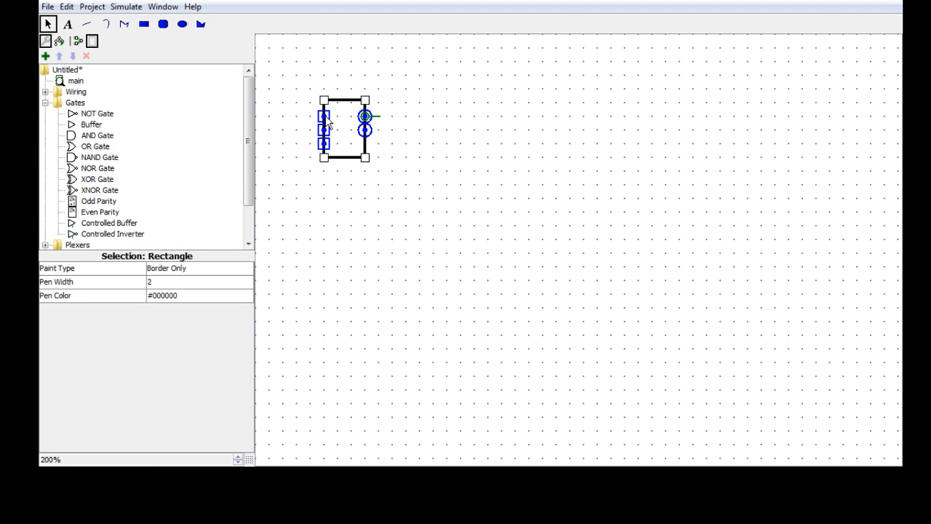
left_click(328, 122)
Step: Start a text label inside the outline beside the top input port and set the text font size to 8
left_click(68, 24)
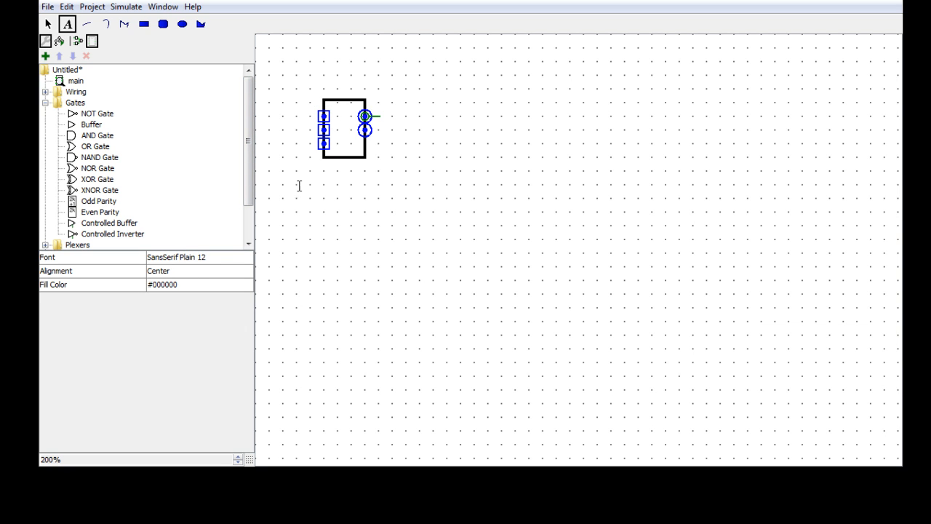
left_click(332, 117)
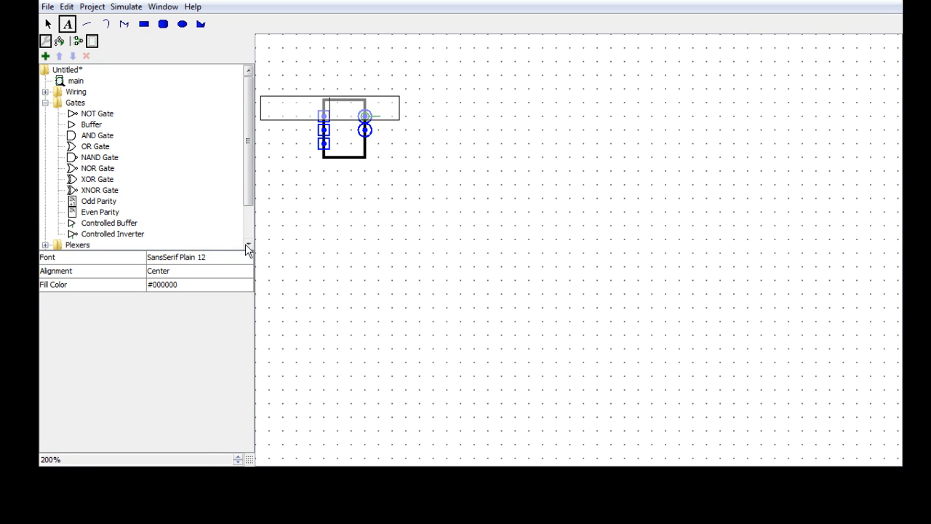
left_click(188, 260)
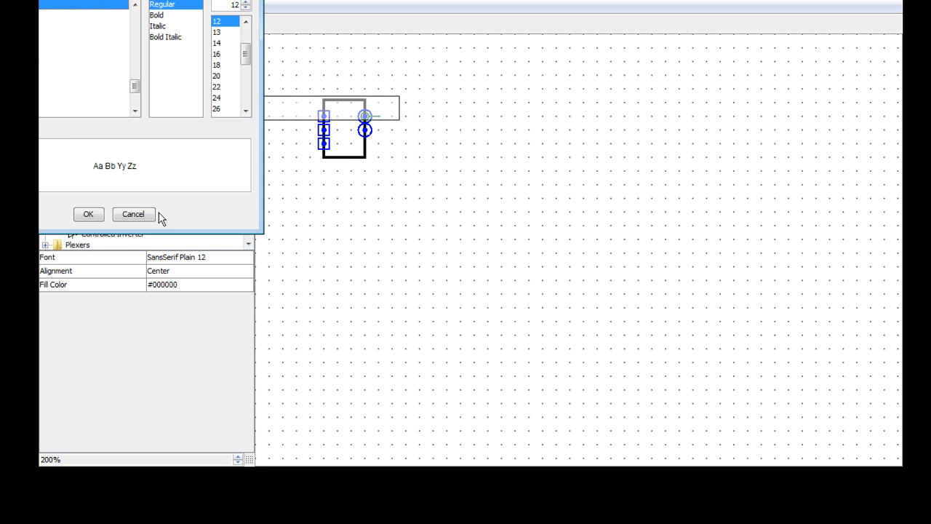
left_click(133, 214)
left_click(201, 262)
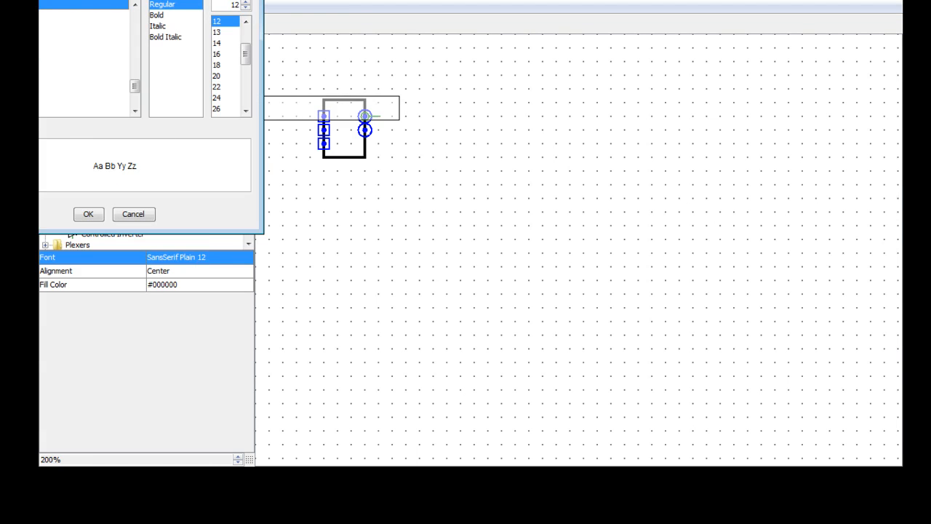
scroll(480, 175, "up", 2)
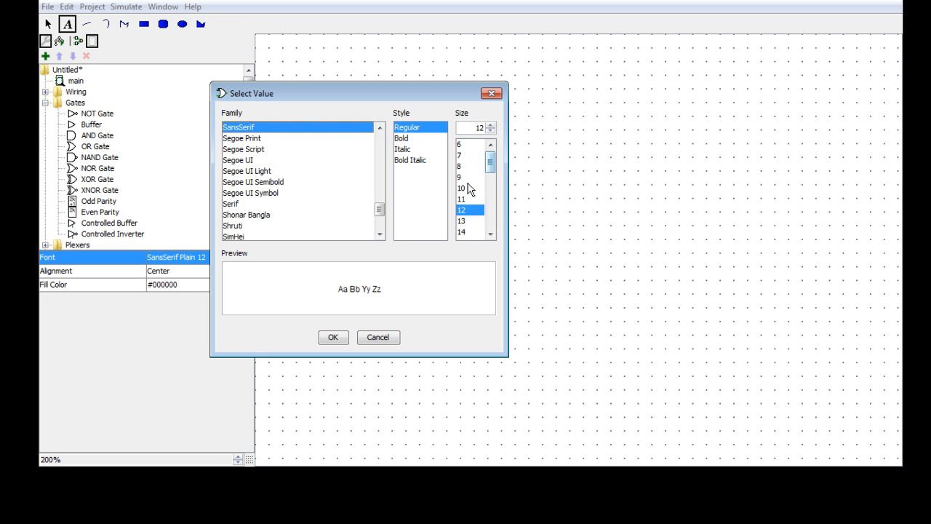
left_click(464, 167)
left_click(331, 341)
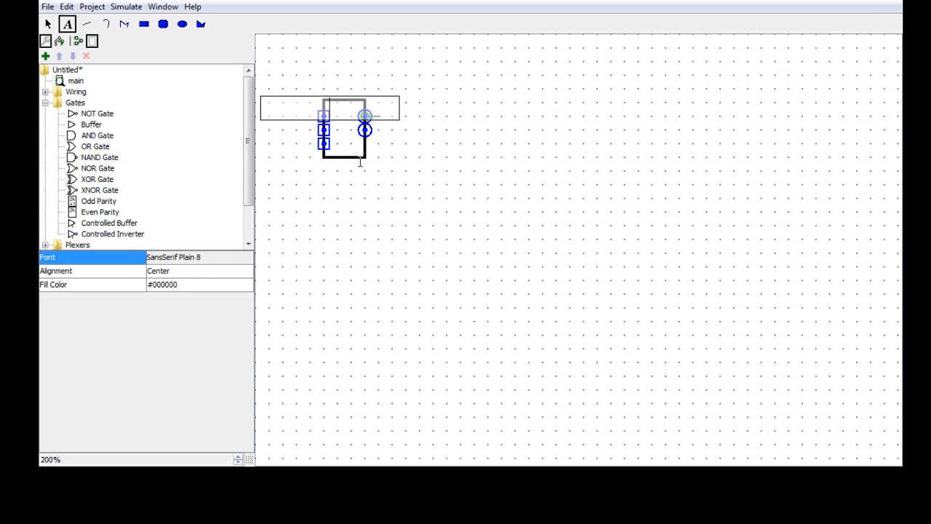
left_click(422, 144)
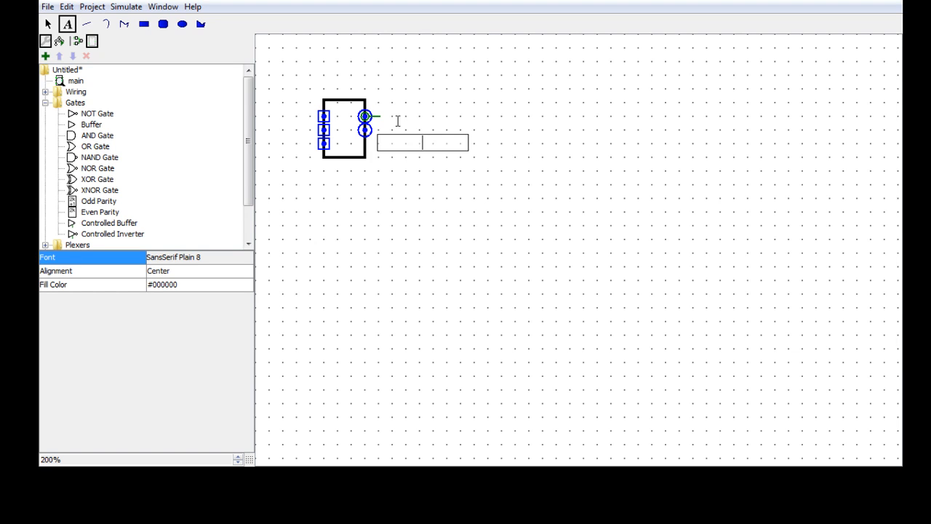
left_click(331, 115)
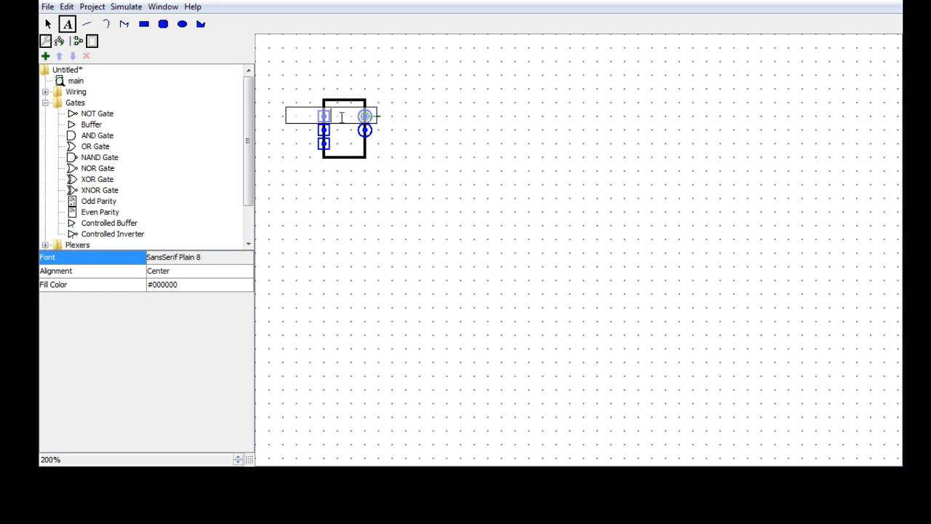
left_click(434, 132)
left_click(48, 24)
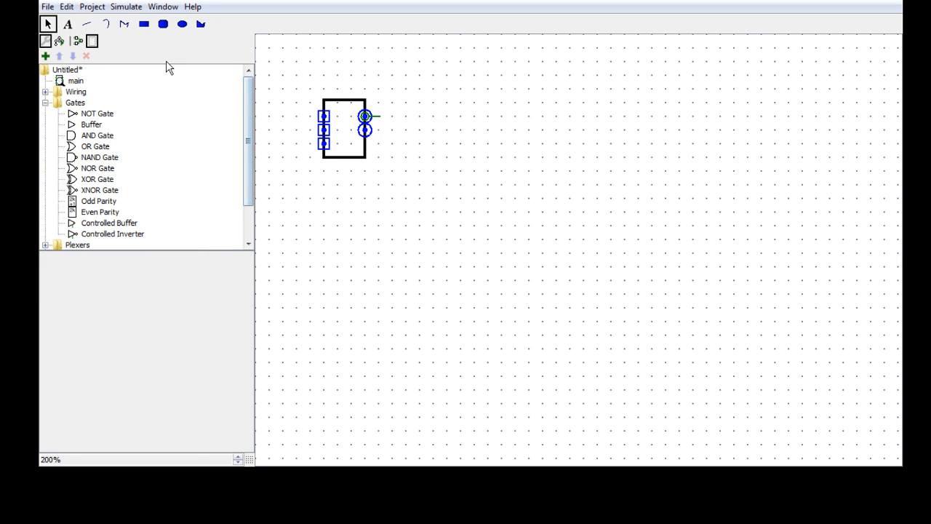
Step: Select the three input ports in turn to examine which circuit pin each one represents
left_click(324, 118)
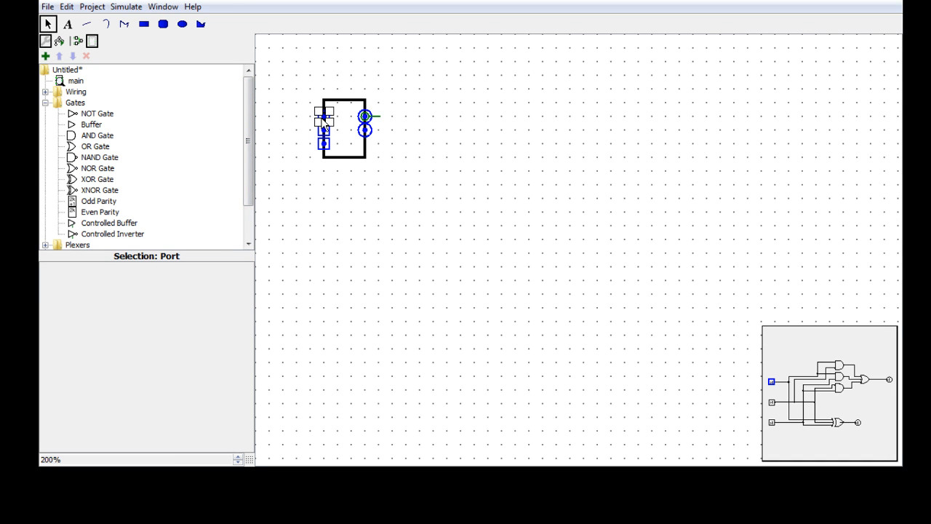
left_click(324, 131)
left_click(325, 143)
left_click(324, 131)
left_click(325, 117)
left_click(342, 121)
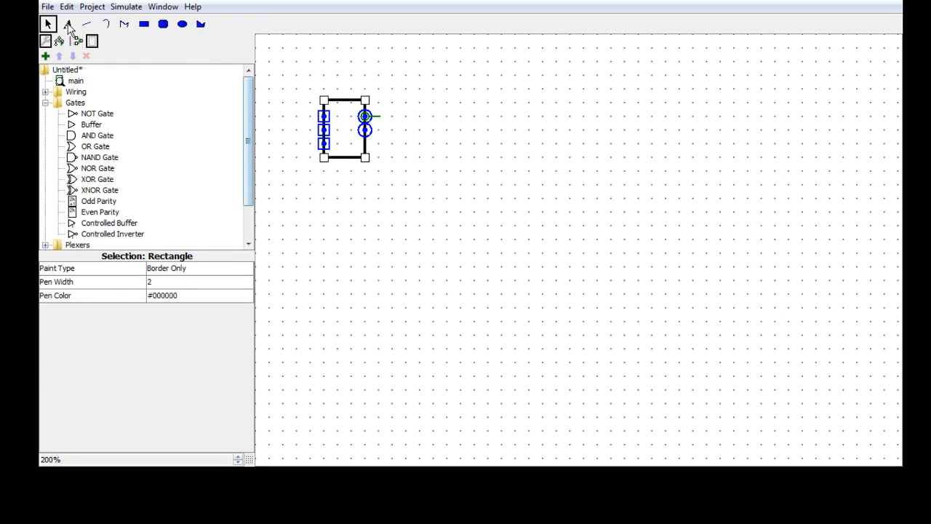
Step: Move the lowest input port onto the outline's bottom edge and the upper output port onto its top edge
left_click(324, 143)
left_click_drag(329, 150, 344, 165)
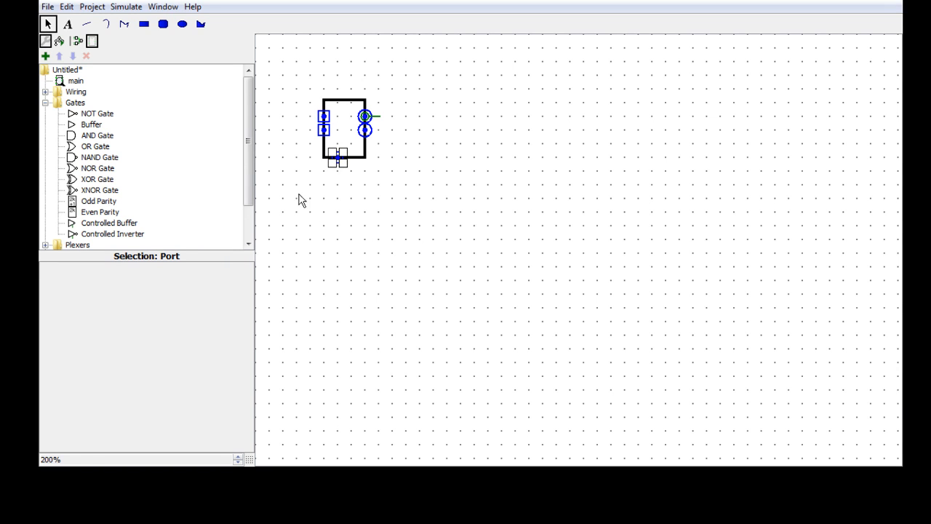
left_click(366, 121)
left_click(365, 123)
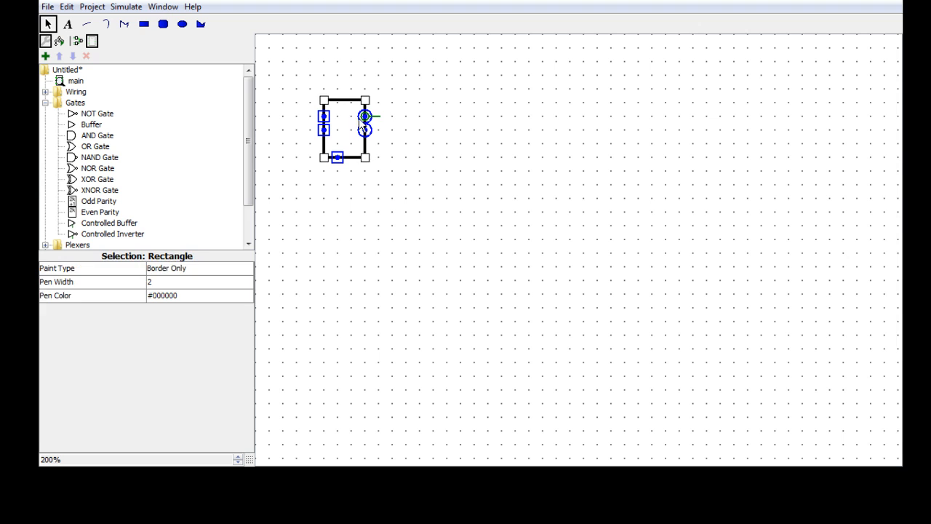
left_click(365, 122)
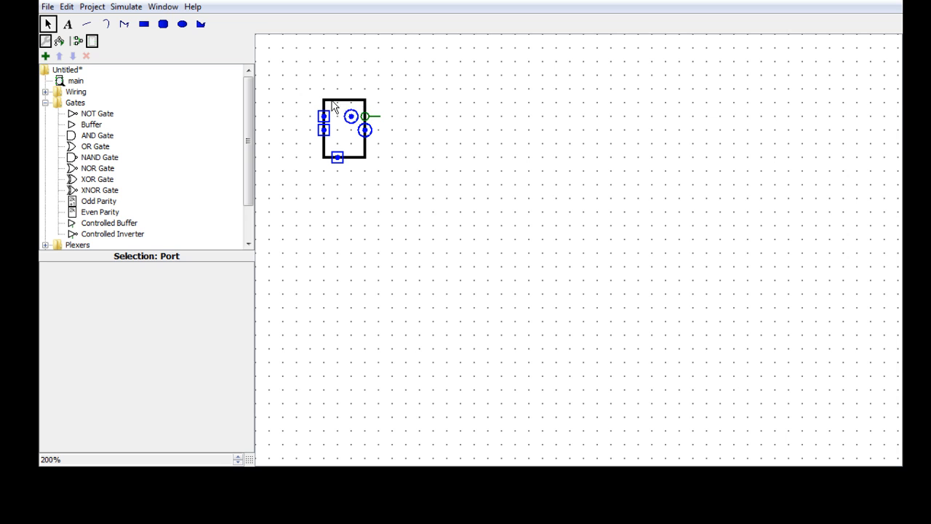
left_click_drag(351, 107, 331, 96)
left_click(368, 135)
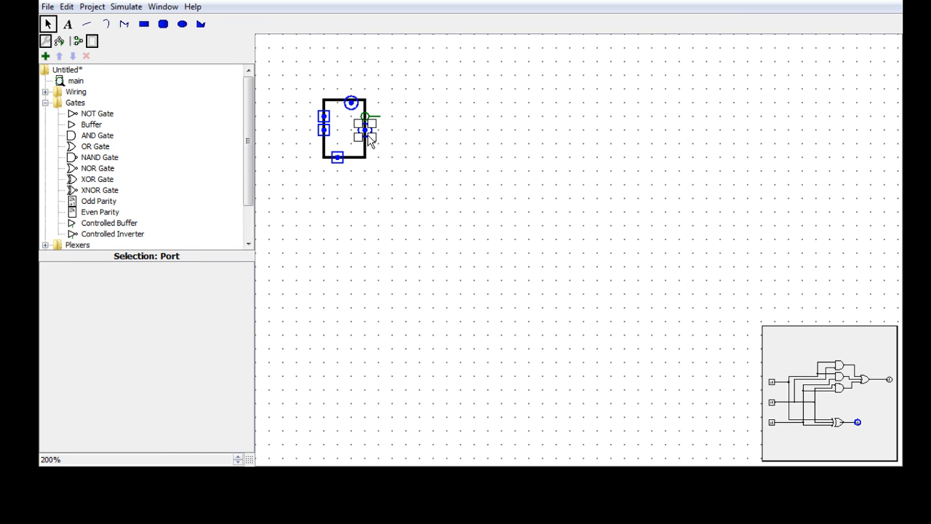
left_click(457, 211)
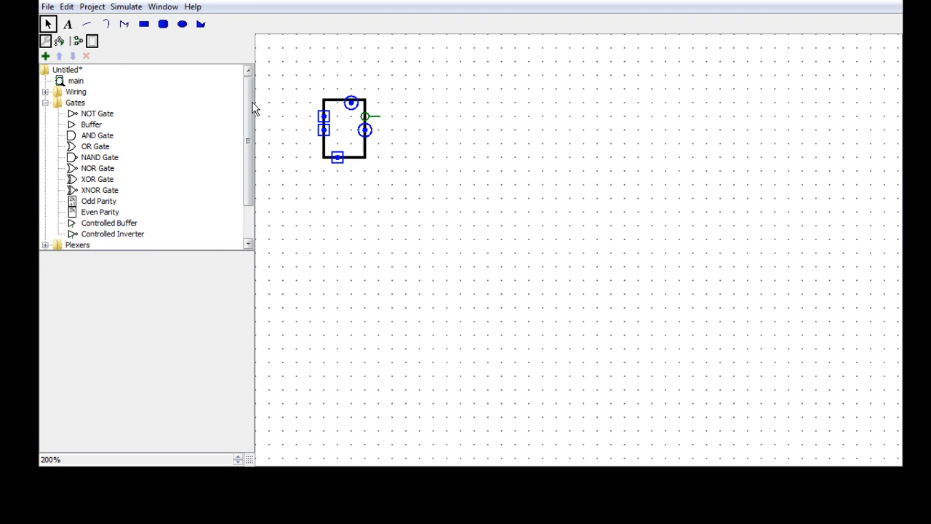
mouse_move(248, 122)
left_mouse_down()
mouse_move(244, 170)
mouse_move(248, 118)
left_mouse_up()
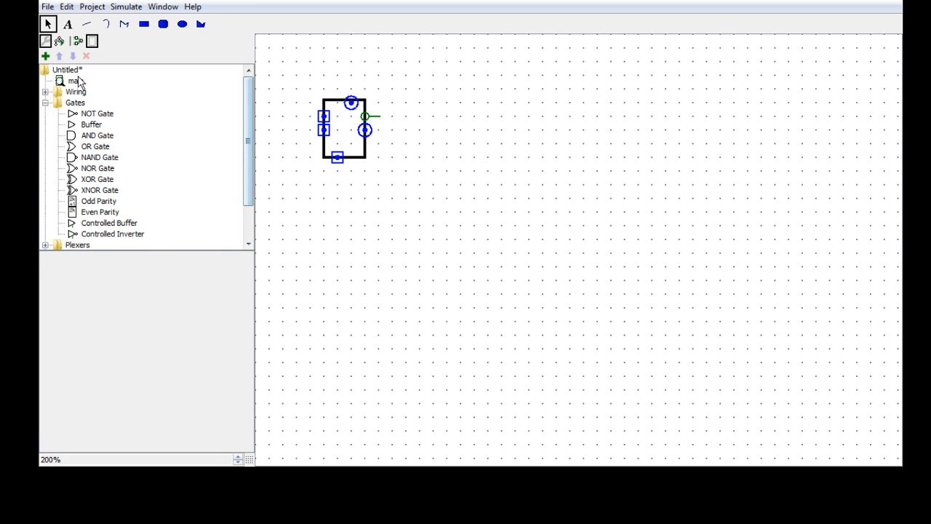
Step: Add a new circuit named top to the project and set it as the main circuit
left_click(91, 7)
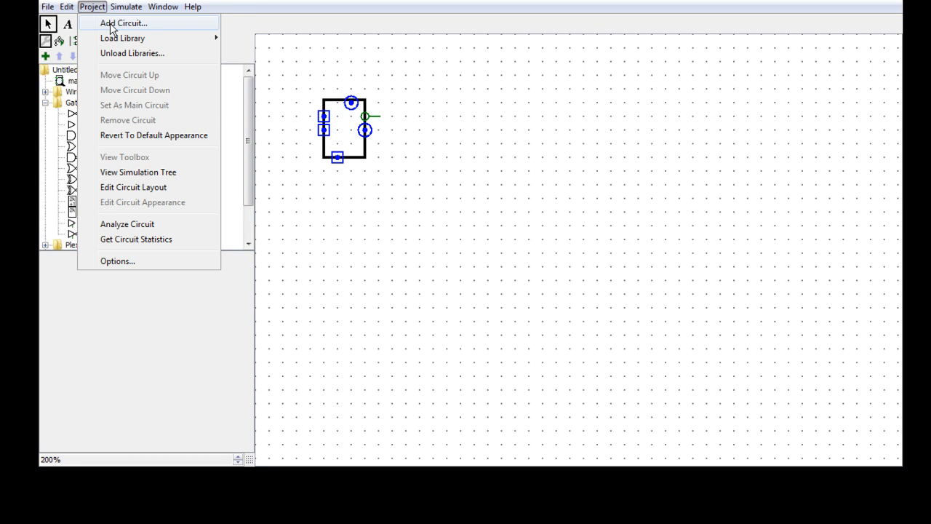
left_click(112, 24)
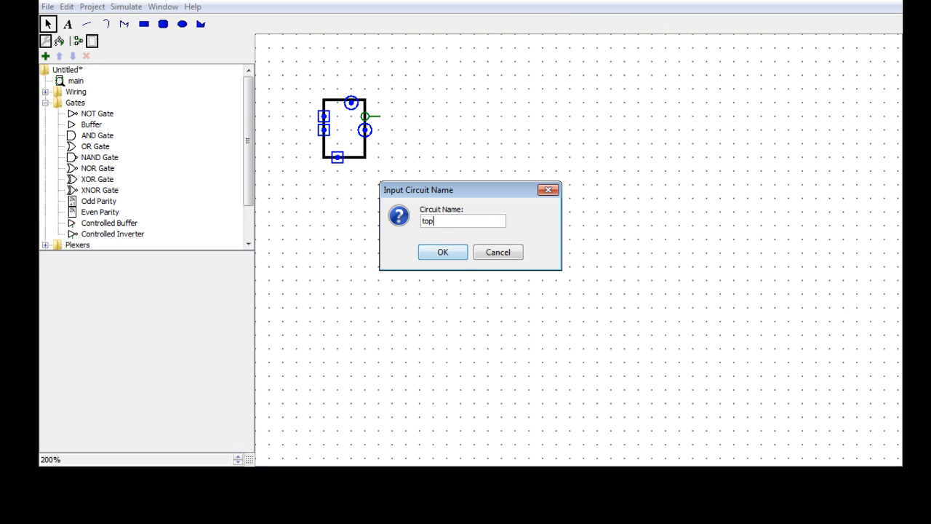
left_click(447, 253)
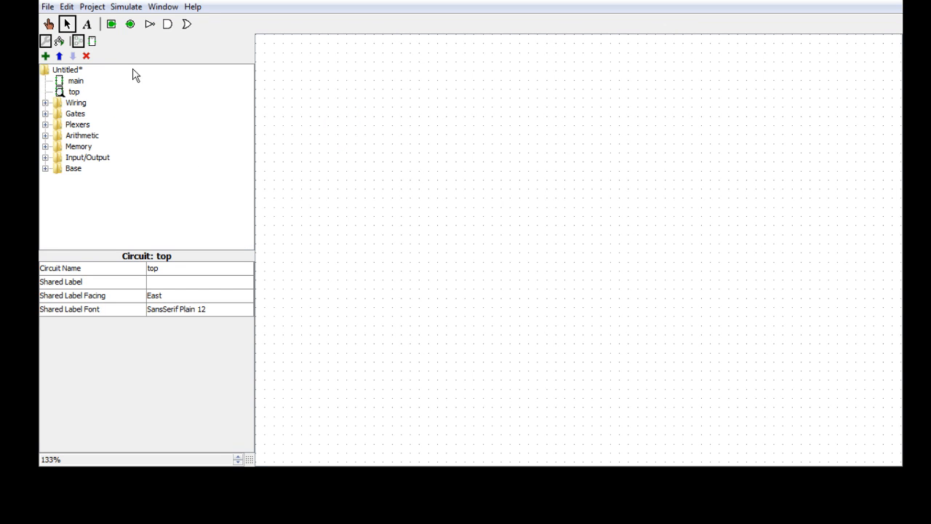
left_click(75, 81)
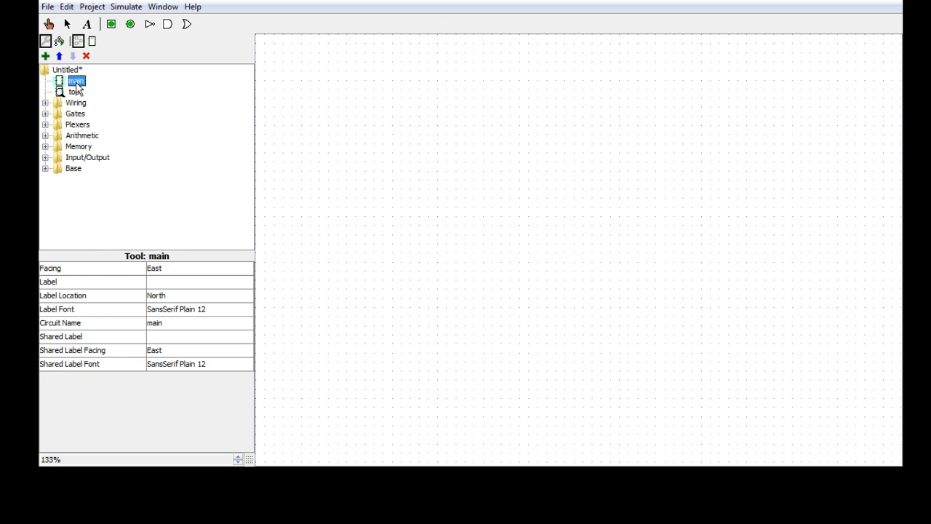
left_click(75, 91)
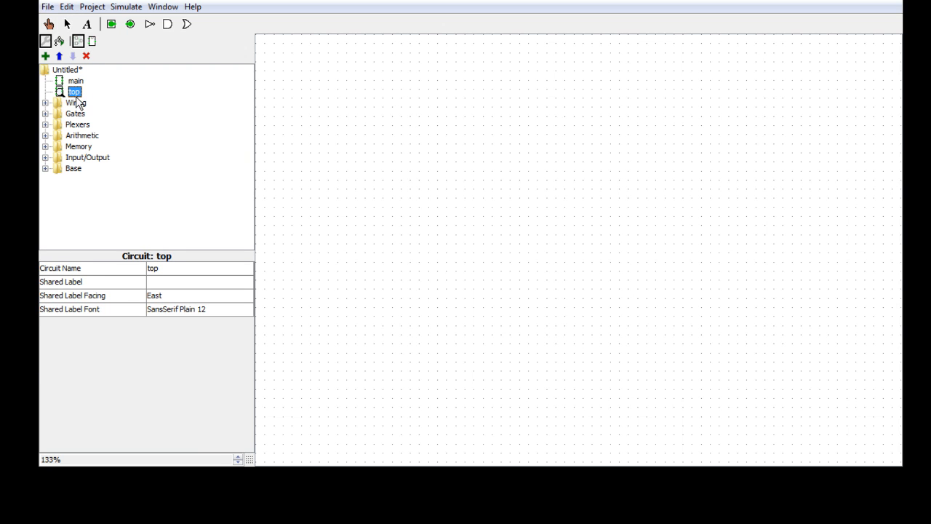
right_click(74, 92)
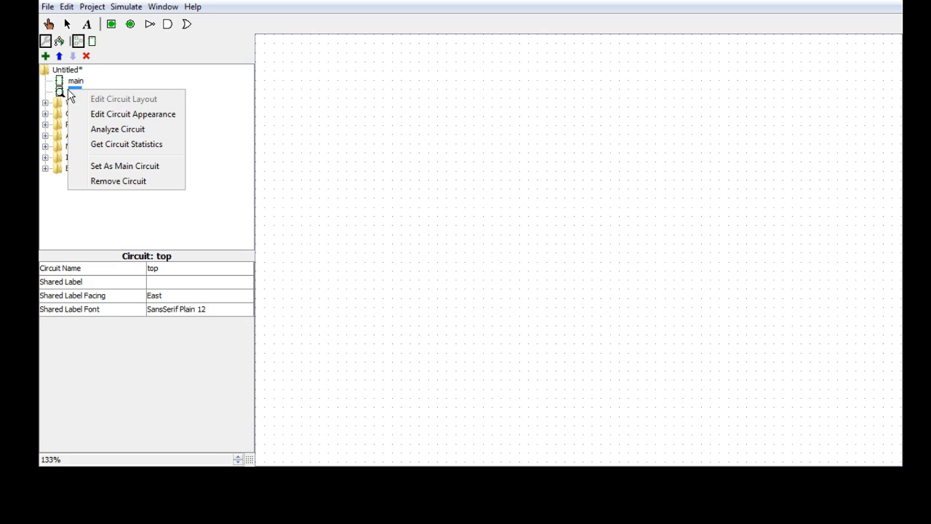
left_click(126, 166)
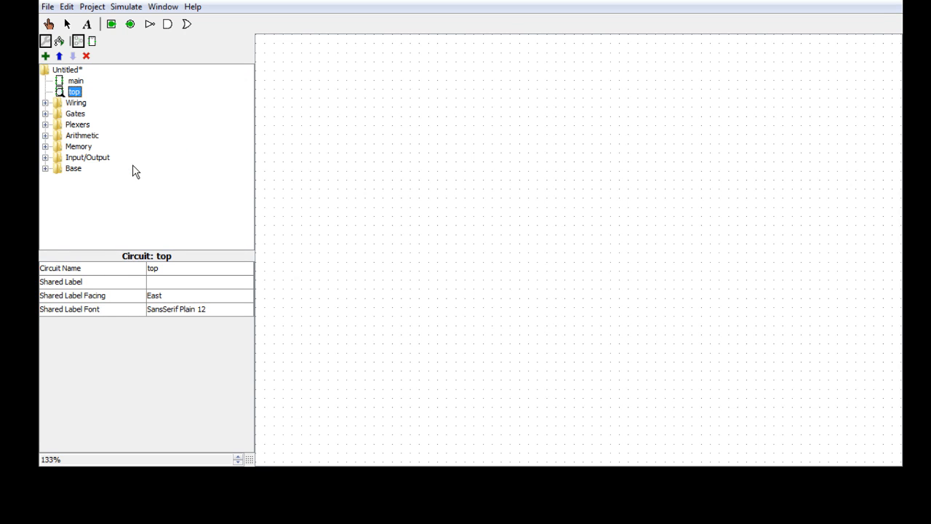
Step: Open the main and top circuits alternately to compare their layouts, ending in the empty top circuit
left_click(64, 84)
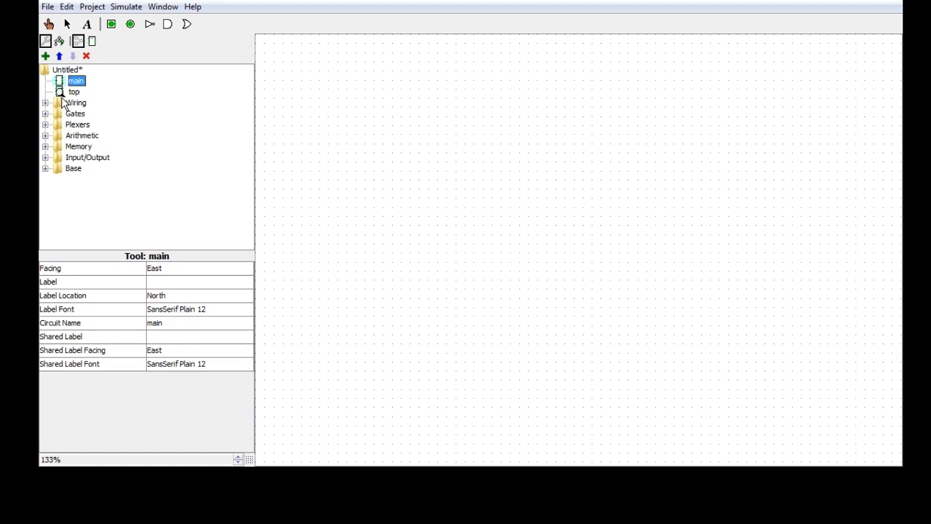
left_click(73, 92)
double_click(70, 81)
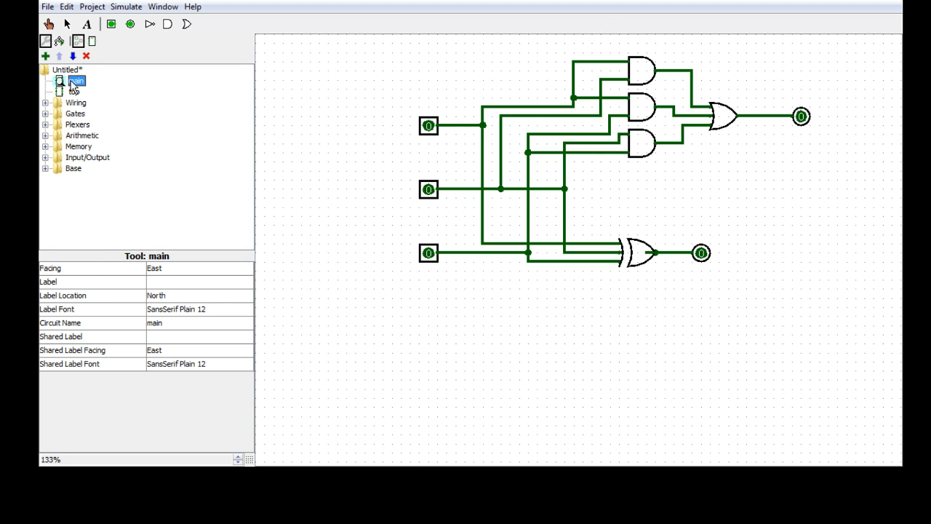
double_click(68, 93)
mouse_move(63, 84)
left_mouse_down()
mouse_move(468, 114)
mouse_move(70, 96)
left_mouse_up()
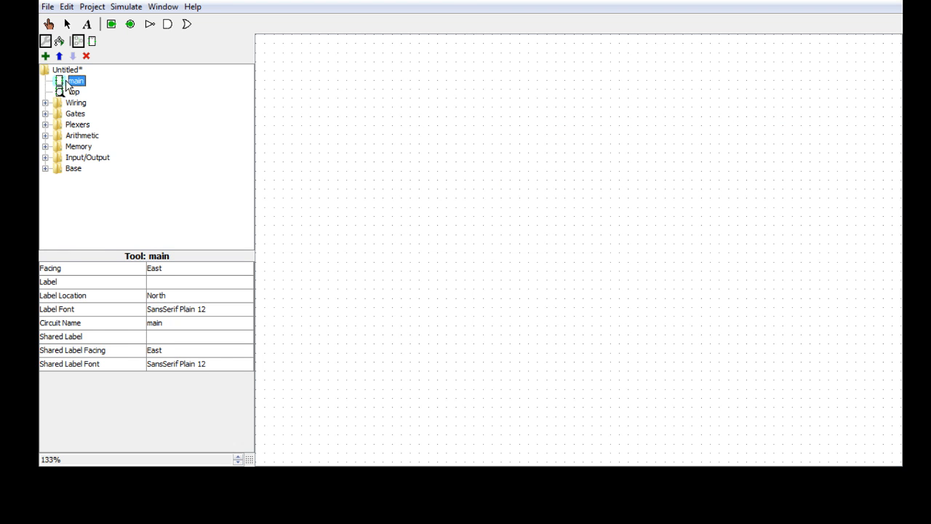
double_click(71, 81)
double_click(69, 92)
Step: Place four instances of the main adder circuit one below another in a vertical column on the top circuit's canvas
left_click(65, 85)
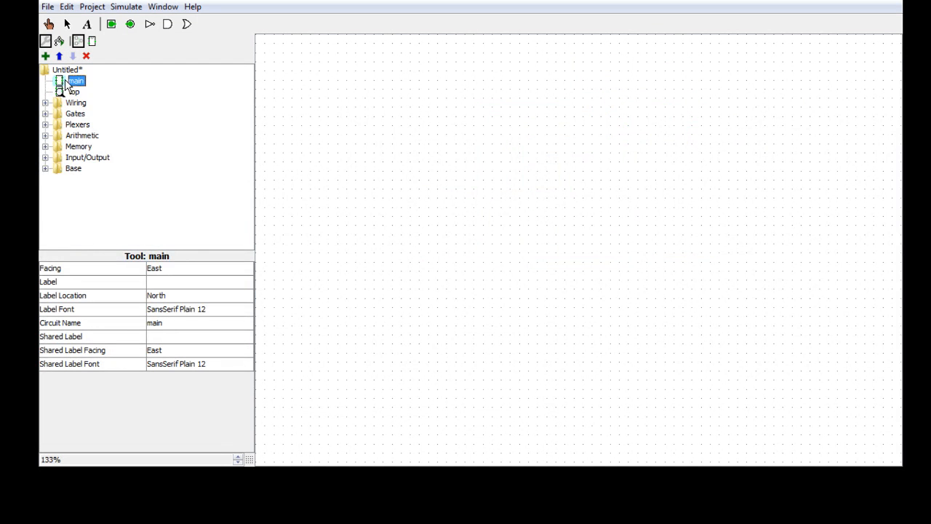
left_click(480, 129)
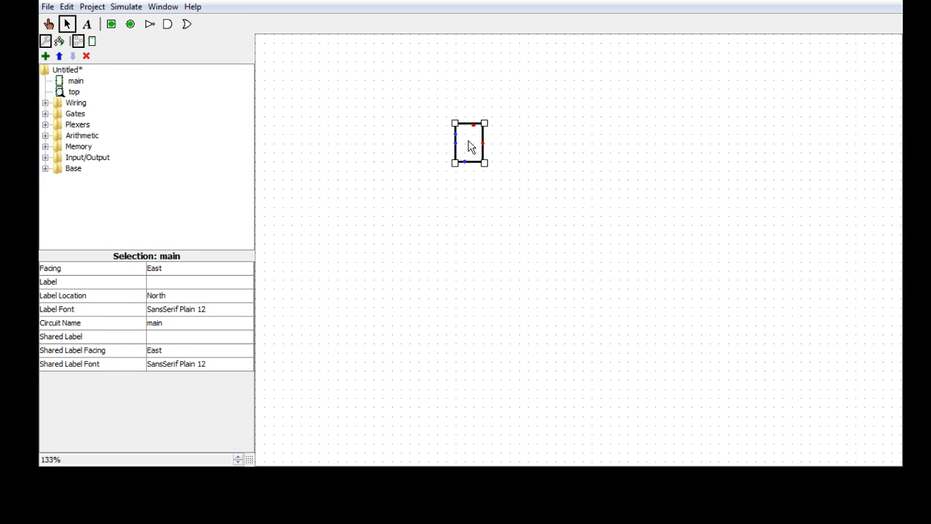
left_click_drag(473, 152, 473, 179)
left_click_drag(469, 176, 514, 149)
left_click_drag(75, 81, 516, 211)
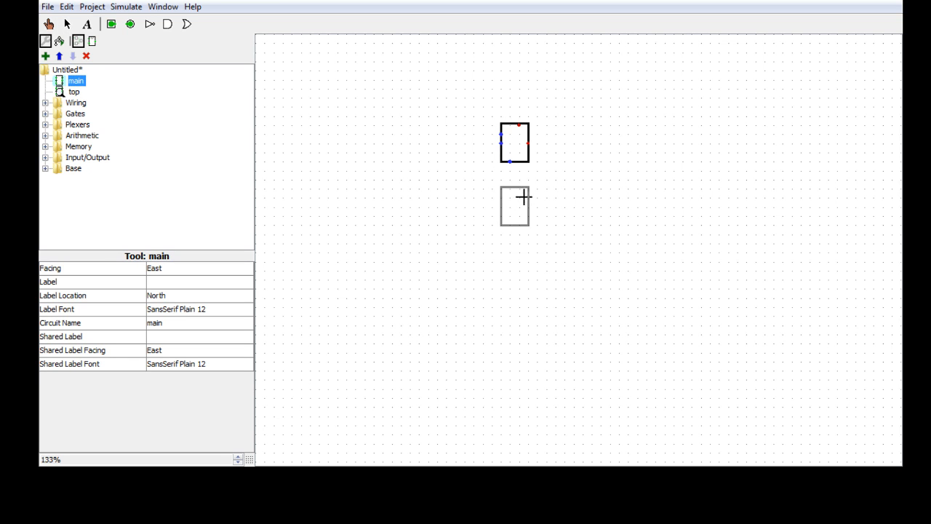
left_click(530, 225)
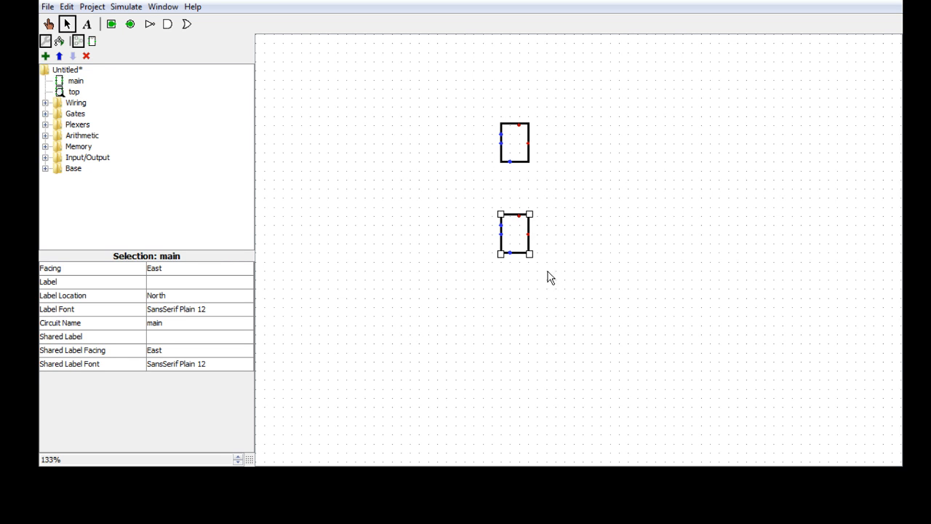
key("ctrl+v")
left_click_drag(536, 268, 521, 320)
key("ctrl+v")
left_click_drag(528, 257, 523, 394)
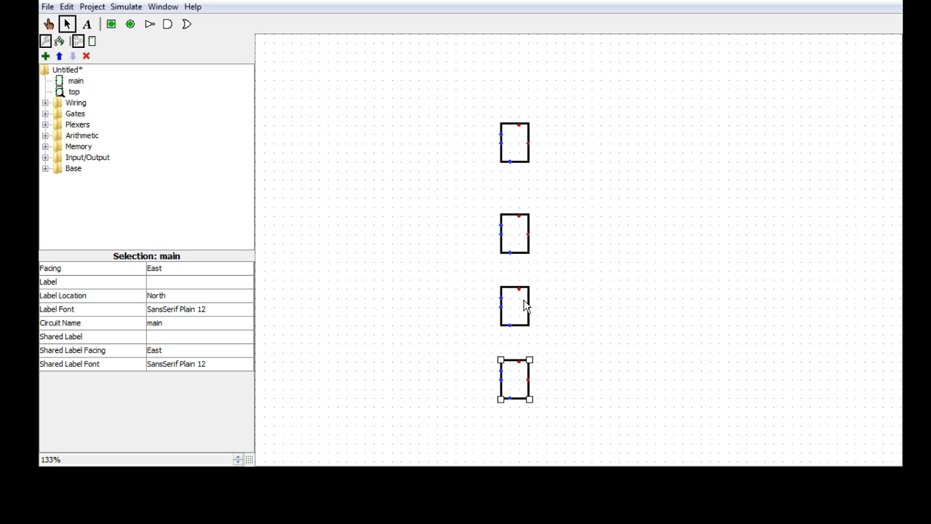
Step: Move the four adder instances upward individually to spread them more evenly along the column
left_click(520, 138)
left_click_drag(519, 138, 519, 120)
left_click(515, 231)
left_click_drag(515, 232, 515, 195)
left_click(515, 309)
left_click_drag(515, 310, 515, 282)
left_click(518, 374)
left_click_drag(518, 374, 518, 365)
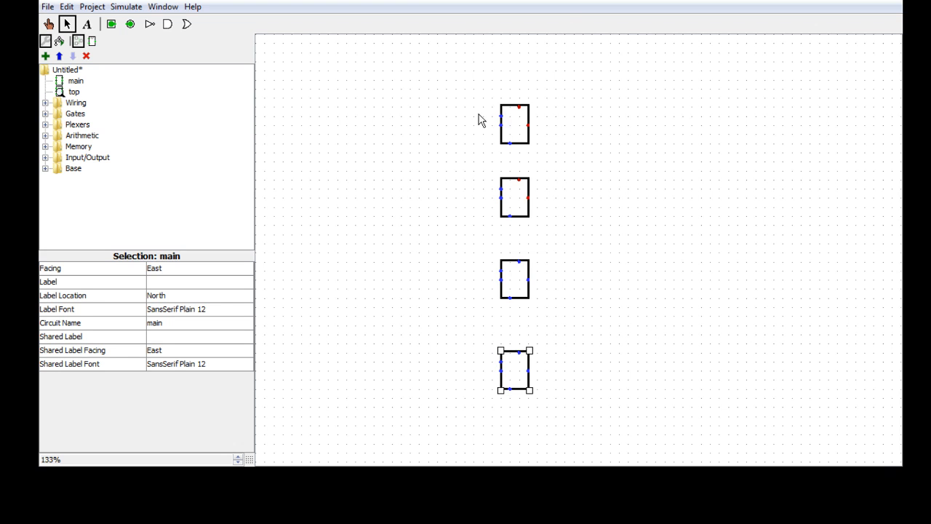
Step: Wire the two side inputs of each of the upper two adders to separate upper and lower groups of wire ends
left_click_drag(502, 115, 300, 115)
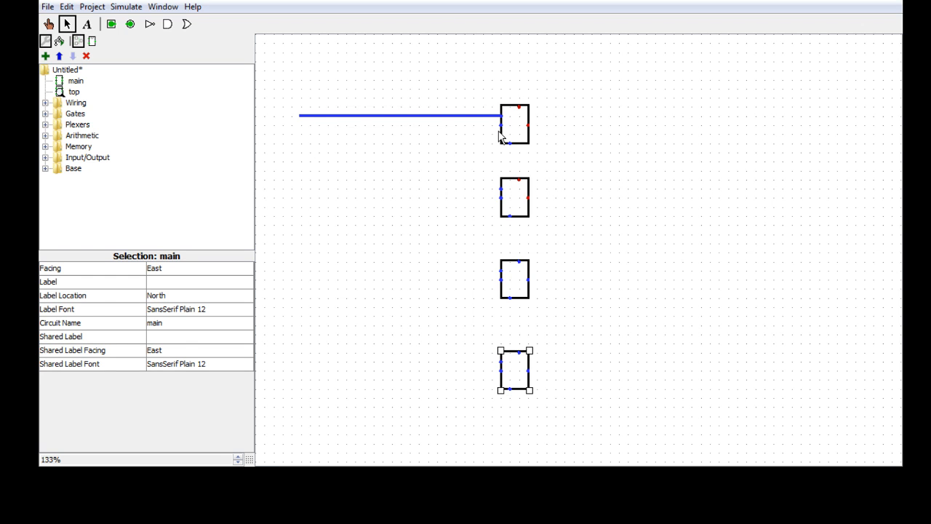
left_click_drag(500, 125, 300, 329)
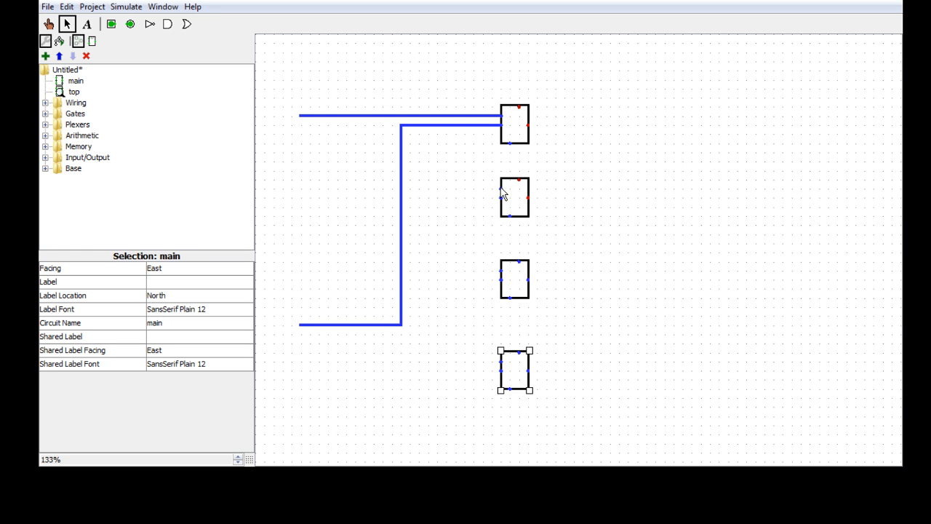
left_click_drag(501, 190, 356, 133)
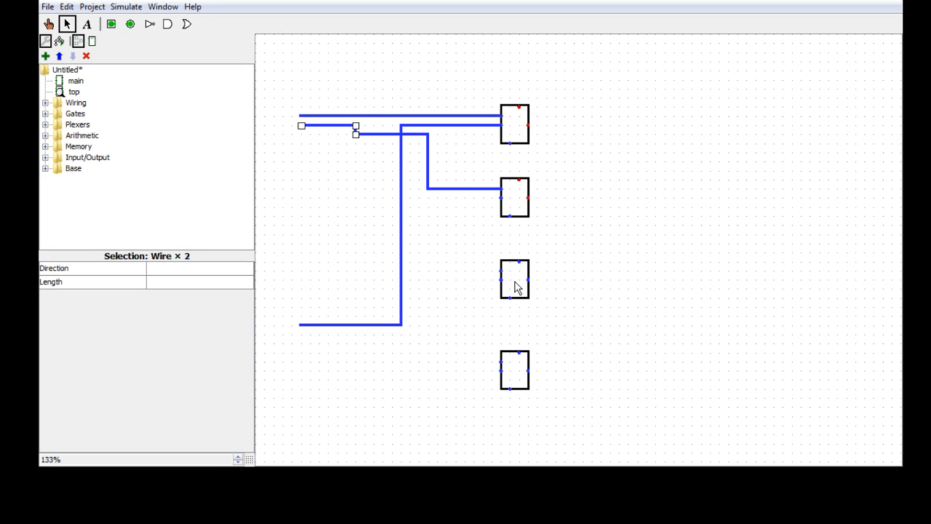
left_click_drag(502, 198, 299, 334)
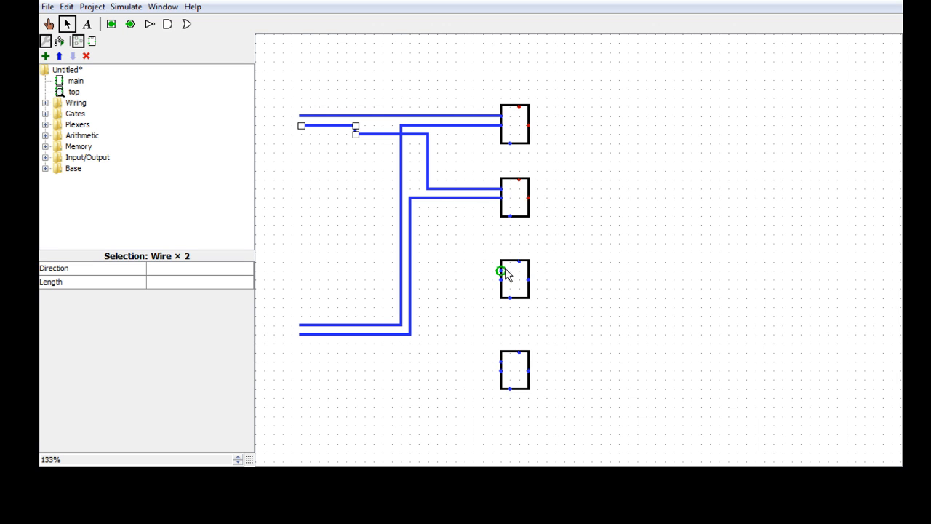
Step: Extend the side inputs of the lower two adders to the same upper and lower groups of wire ends
left_click_drag(502, 273, 299, 134)
left_click_drag(502, 280, 299, 348)
left_click_drag(501, 362, 302, 144)
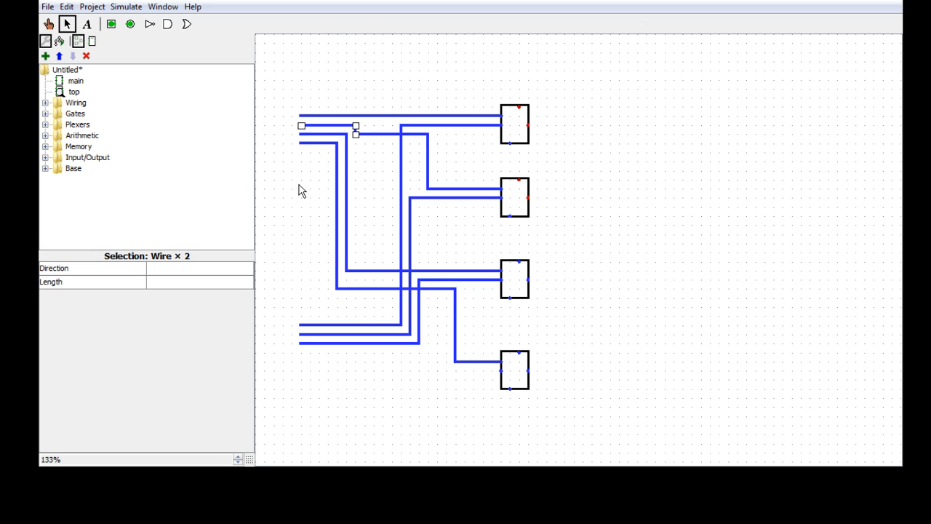
left_click_drag(501, 371, 300, 352)
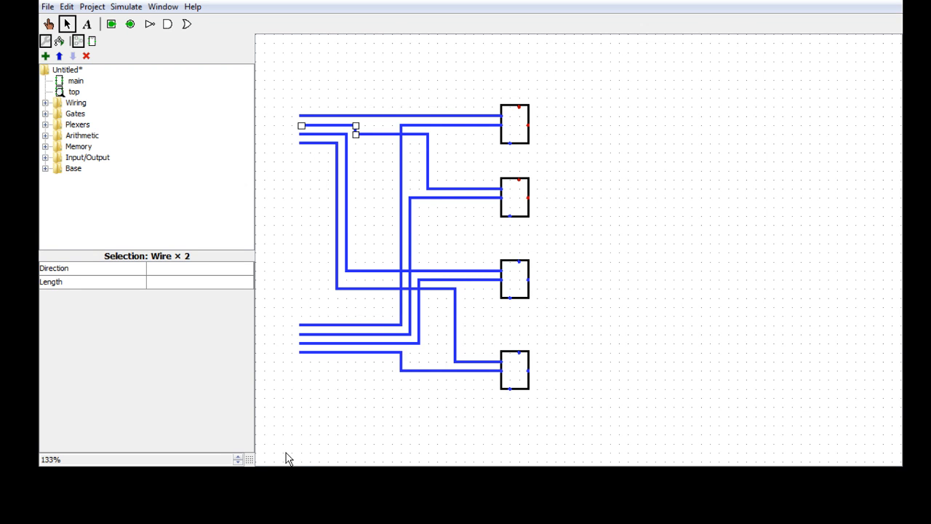
left_click(286, 122)
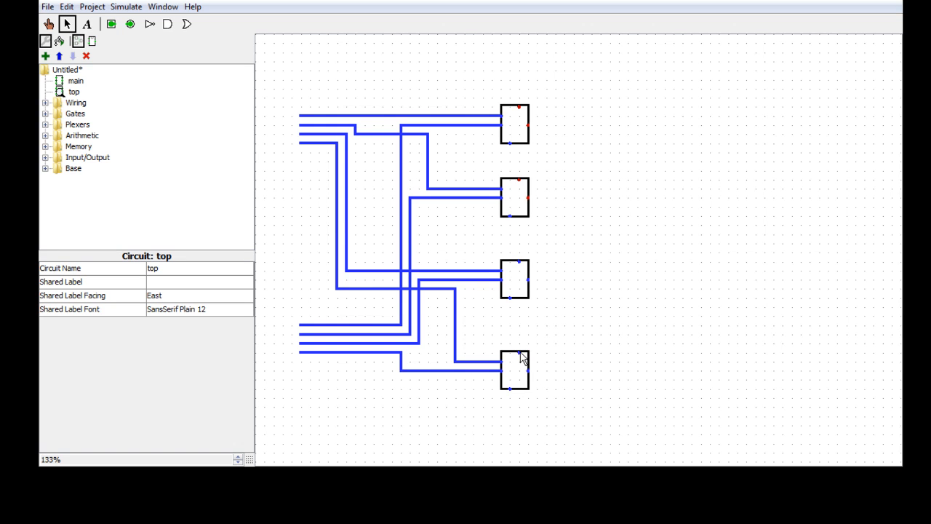
Step: Chain the carries by wiring each lower adder's top port to the bottom port of the adder above it
left_click_drag(520, 354, 509, 299)
left_click_drag(518, 243, 510, 216)
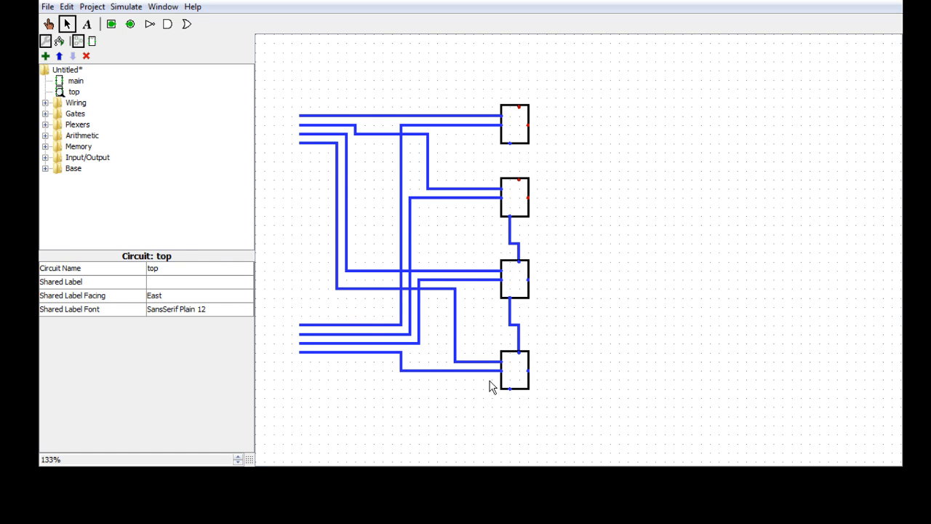
left_click(302, 352)
left_click(306, 144)
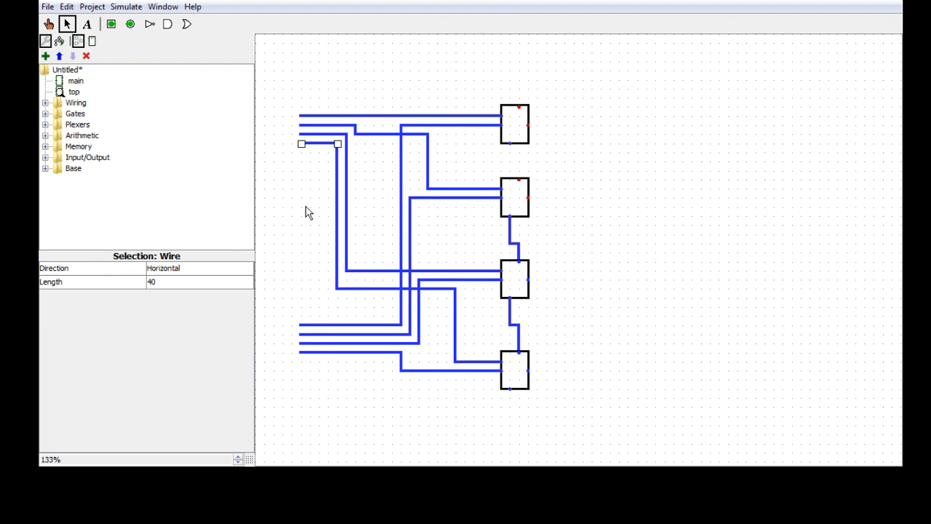
left_click(307, 326)
left_click(306, 116)
left_click_drag(518, 180, 509, 144)
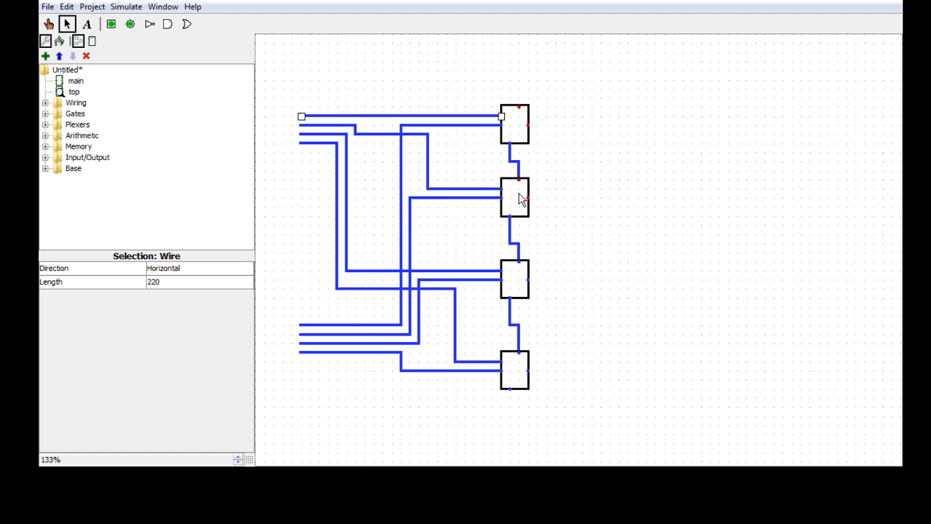
Step: Draw output wires from the side output of all four adders and from the uppermost adder's top carry port
left_click_drag(529, 125, 629, 132)
left_click_drag(528, 198, 628, 198)
left_click_drag(528, 279, 629, 280)
left_click_drag(528, 371, 630, 376)
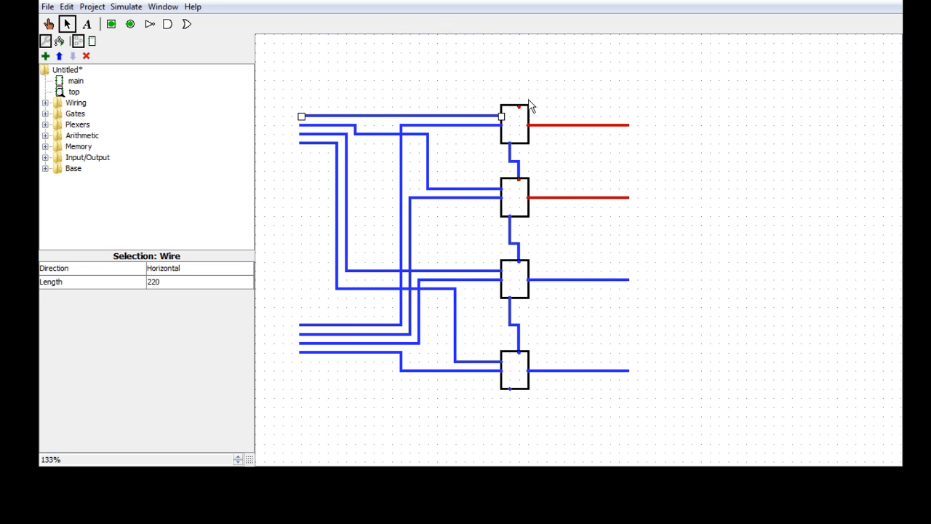
left_click_drag(519, 109, 630, 90)
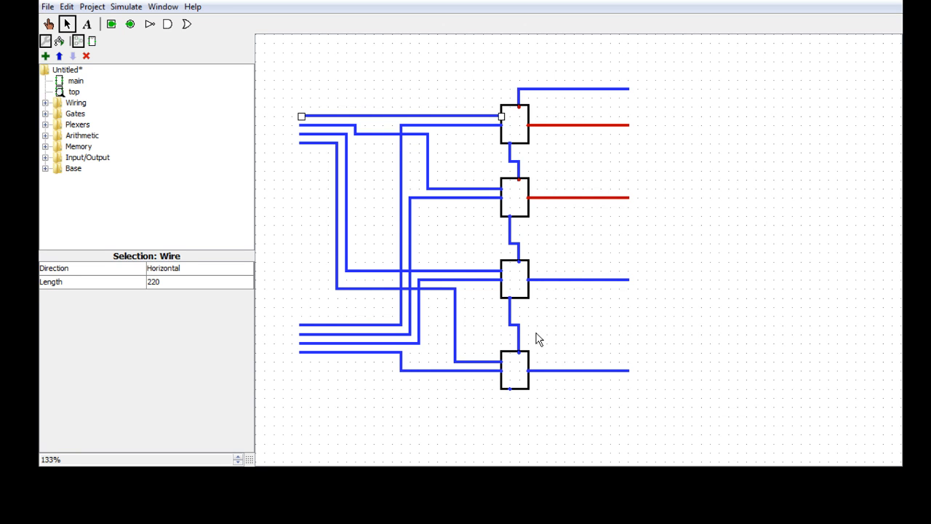
Step: Wire the lowest adder's bottom carry input out to the side and connect a ground component to its end
left_click_drag(510, 389, 454, 415)
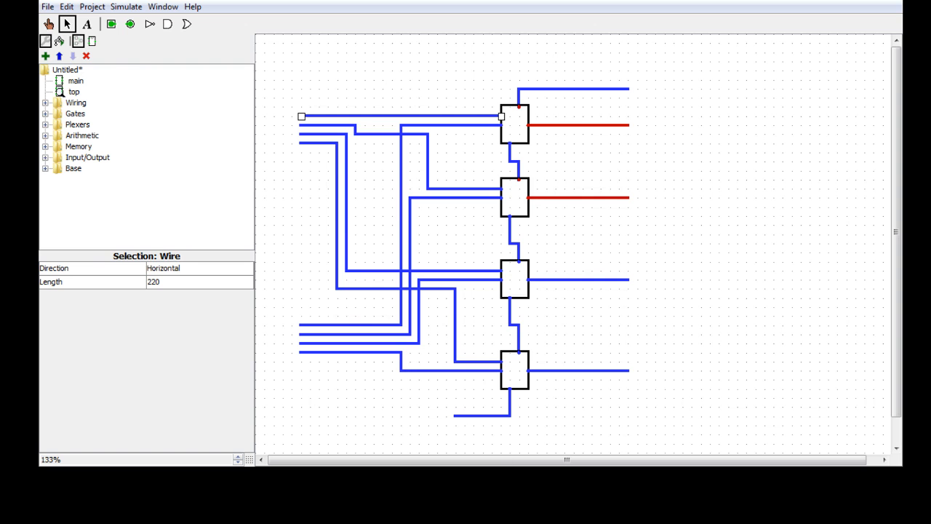
left_click(45, 104)
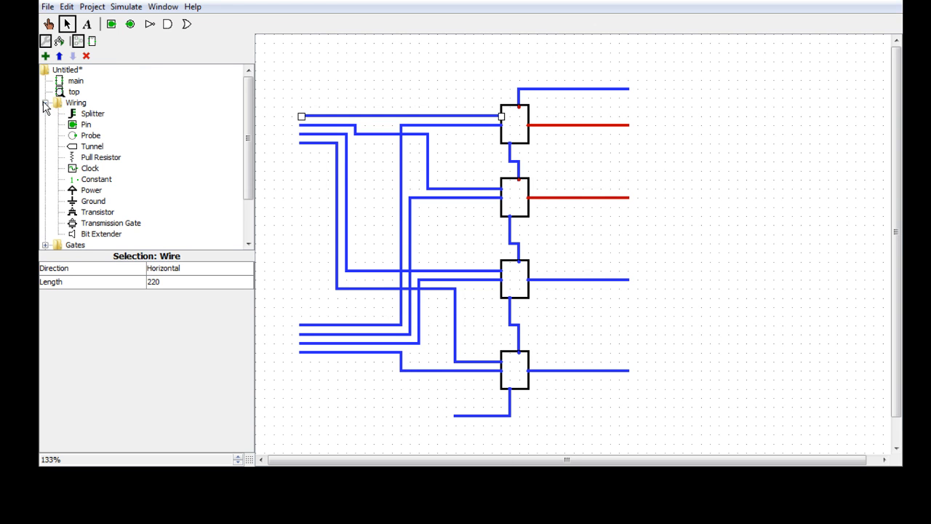
left_click(73, 204)
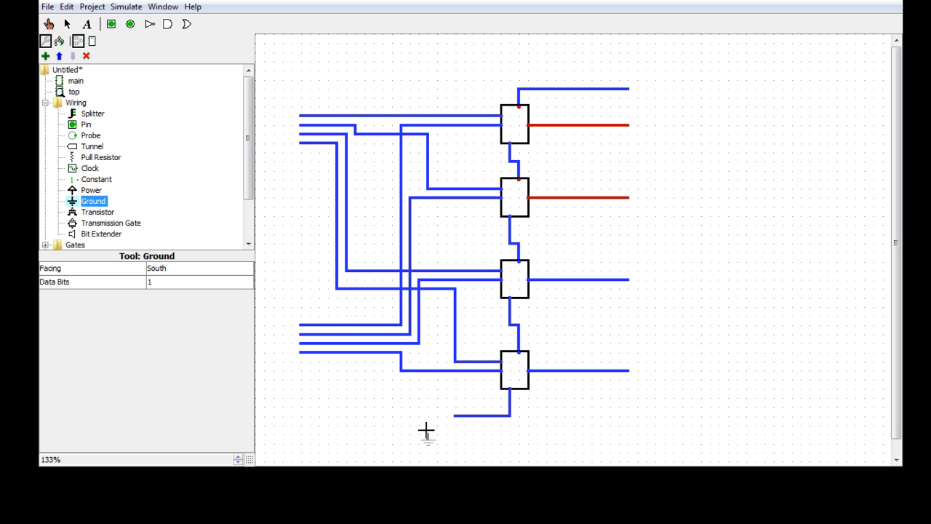
left_click(454, 419)
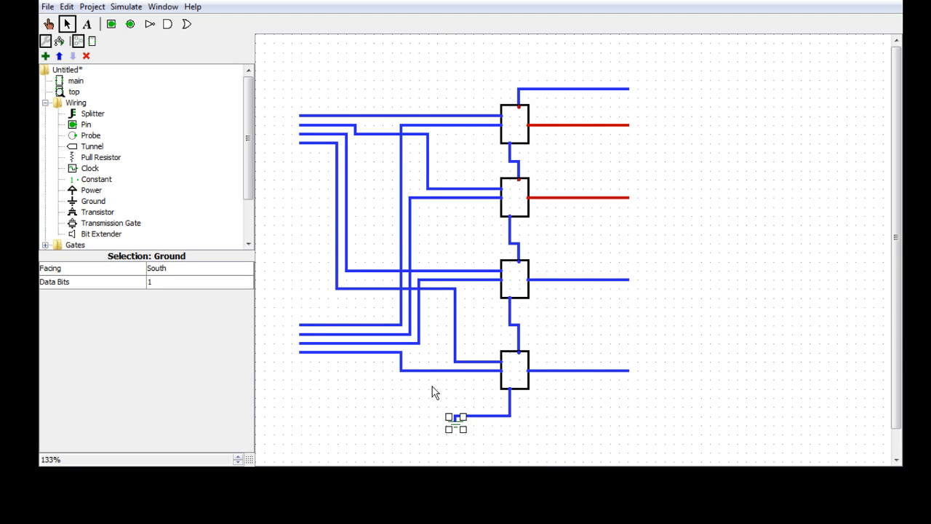
left_click(414, 396)
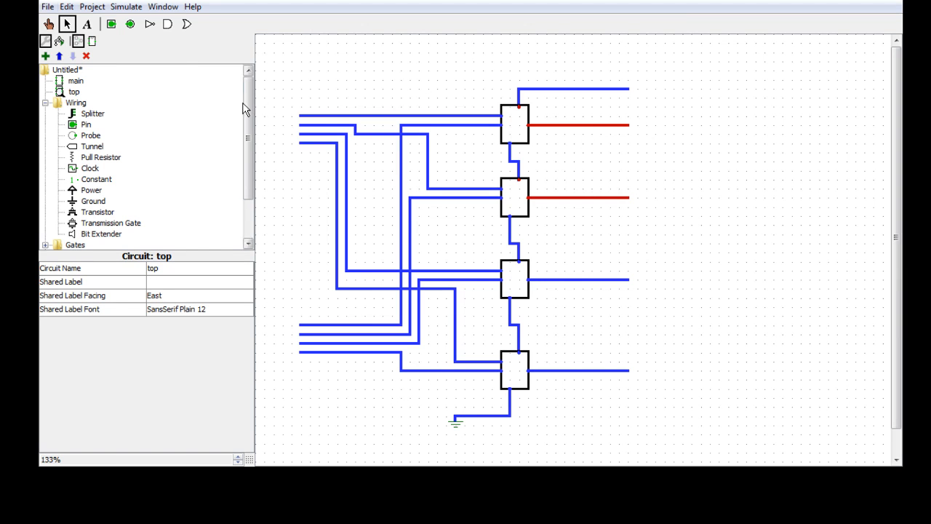
Step: Add eight one-bit input pins in two stacks of four, one beside each group of input wire ends
left_click(110, 24)
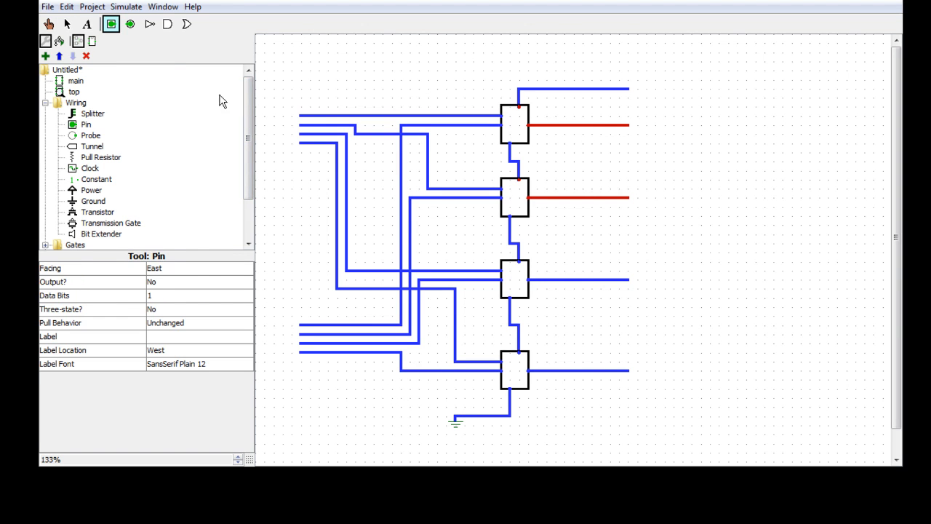
left_click(293, 115)
left_click(275, 88)
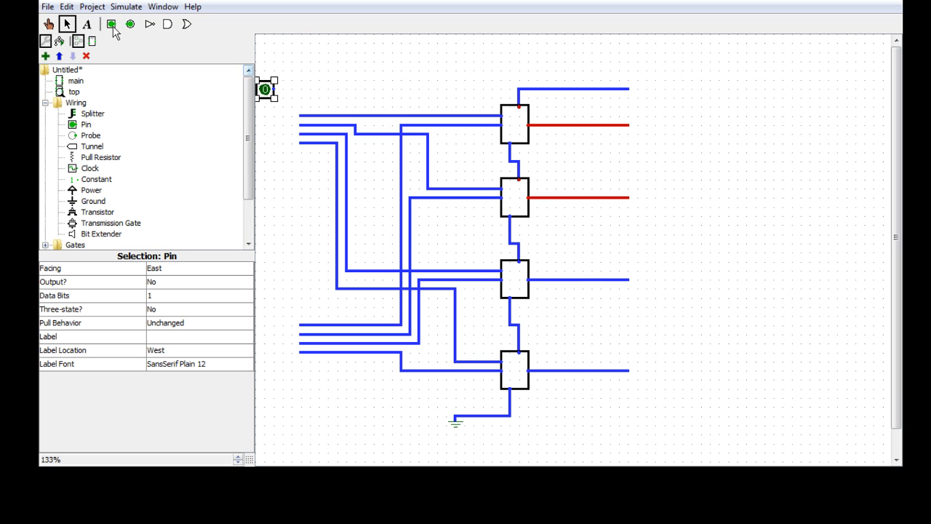
key("ctrl+d")
left_click_drag(276, 102, 254, 63)
key("ctrl+v")
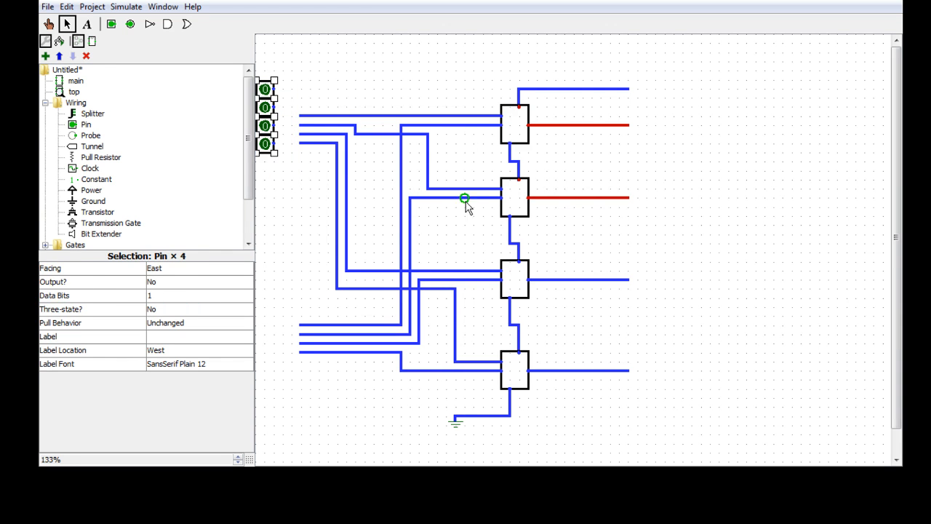
key("ctrl+v")
left_click_drag(283, 144, 278, 390)
Step: Wire the uppermost input pin to the first adder's upper input and shift the whole adder network away from the pins
left_click_drag(274, 89, 280, 91)
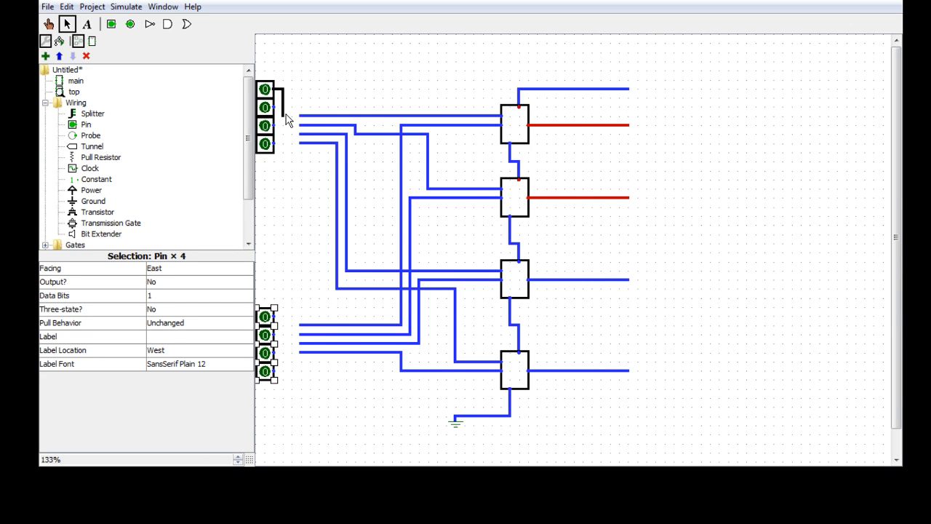
left_click_drag(289, 116, 291, 115)
left_click_drag(692, 437, 289, 24)
left_click_drag(507, 196, 553, 200)
left_click(361, 203)
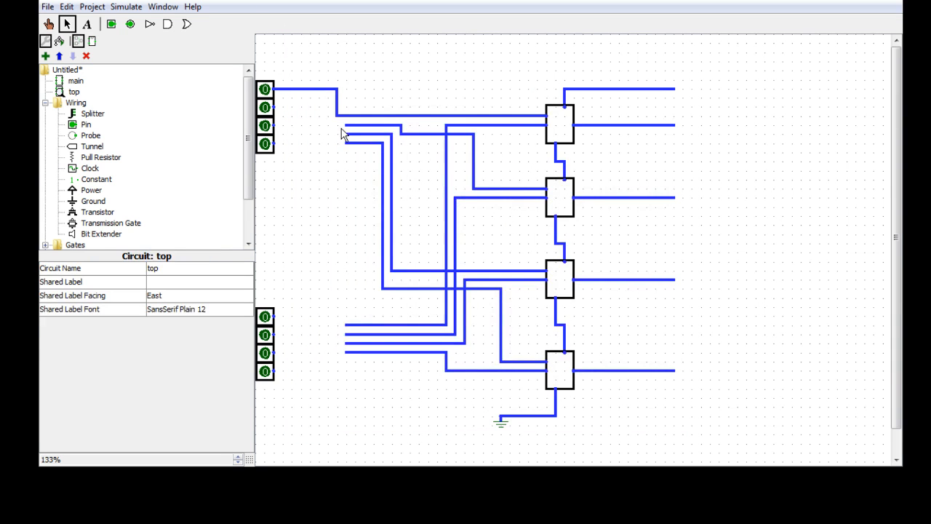
Step: Connect the remaining input pins in both stacks to their matching adder input wires
left_click_drag(347, 130, 274, 107)
left_click_drag(345, 134, 276, 127)
left_click_drag(345, 143, 275, 144)
left_click_drag(345, 325, 277, 343)
left_click_drag(345, 343, 275, 356)
left_click_drag(346, 355, 274, 372)
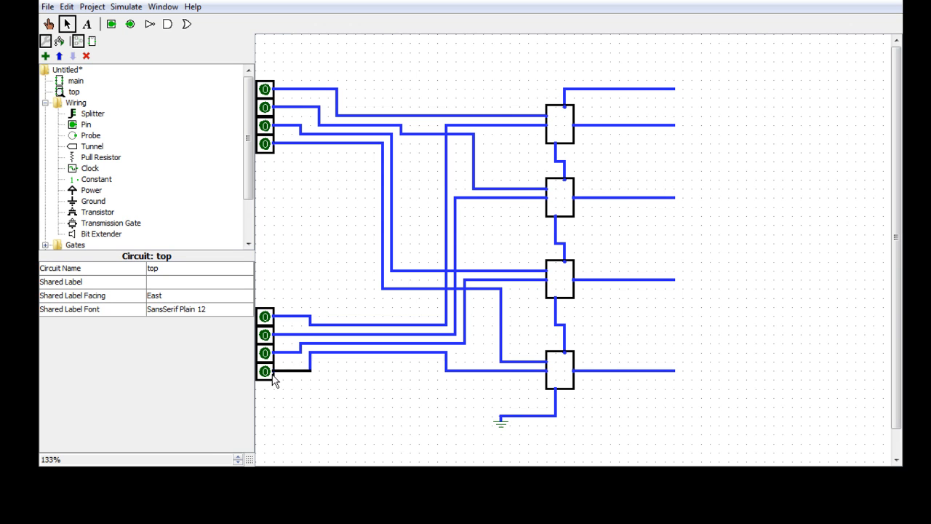
Step: Add five one-bit output pins at the free ends of the carry-out wire and the four adder sum wires
left_click(131, 25)
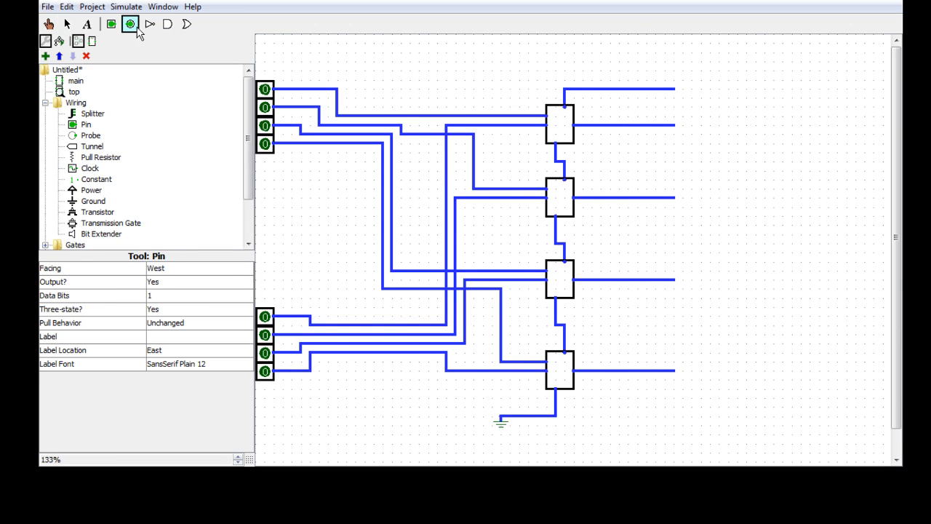
left_click(683, 89)
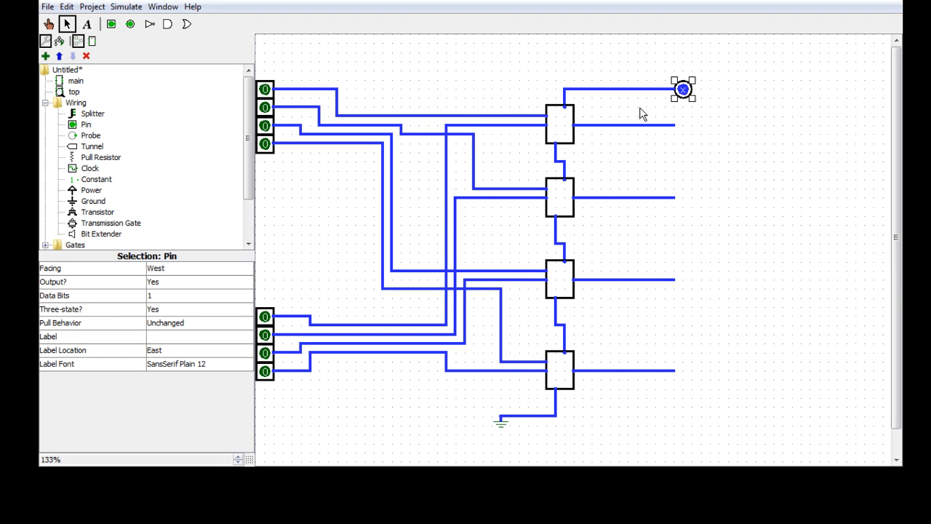
left_click(130, 24)
left_click(683, 126)
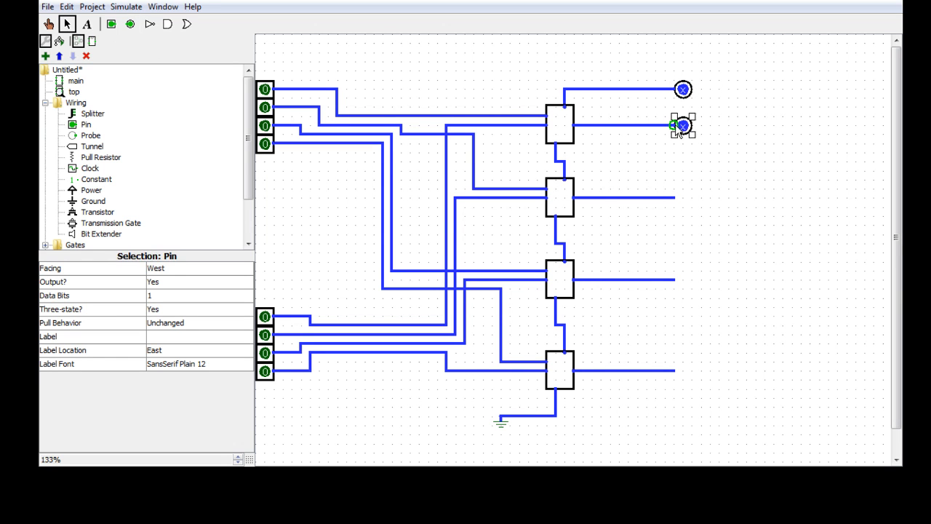
left_click(131, 24)
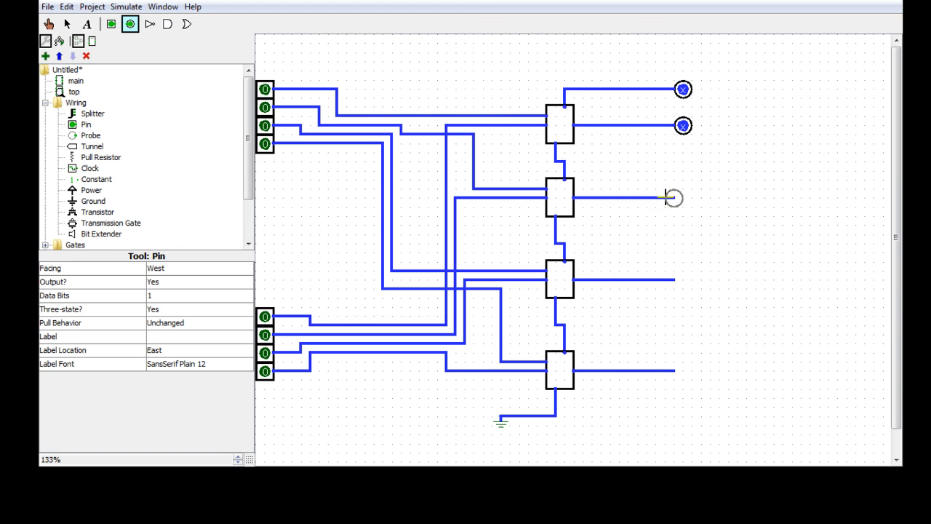
left_click(683, 198)
left_click_drag(695, 199, 686, 200)
left_click(130, 24)
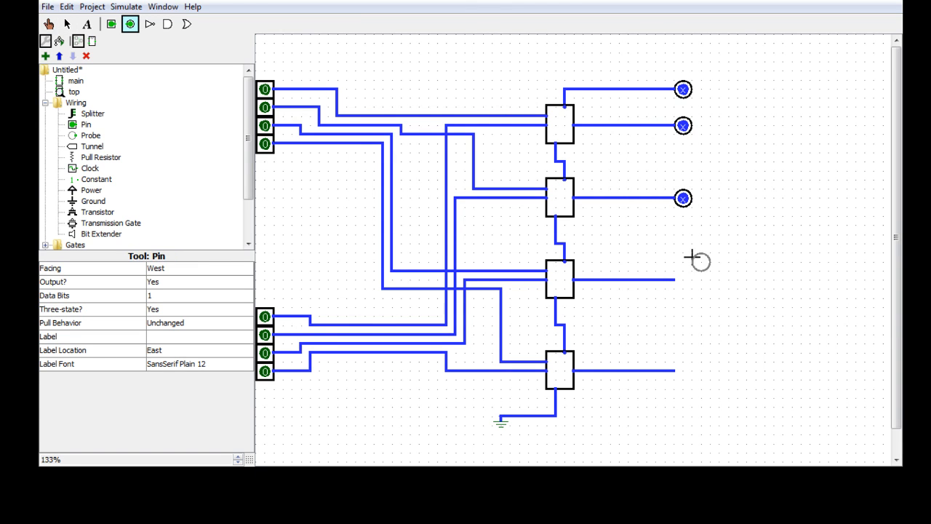
left_click(679, 280)
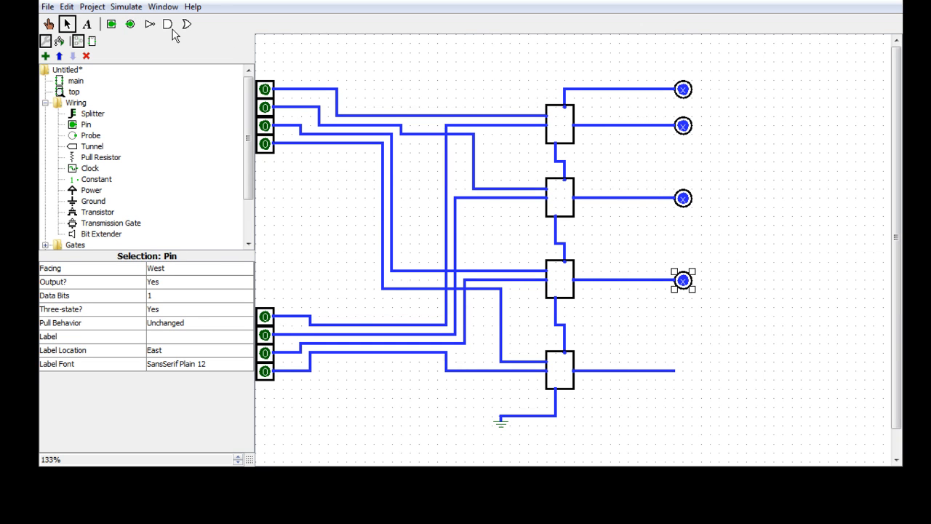
left_click(130, 24)
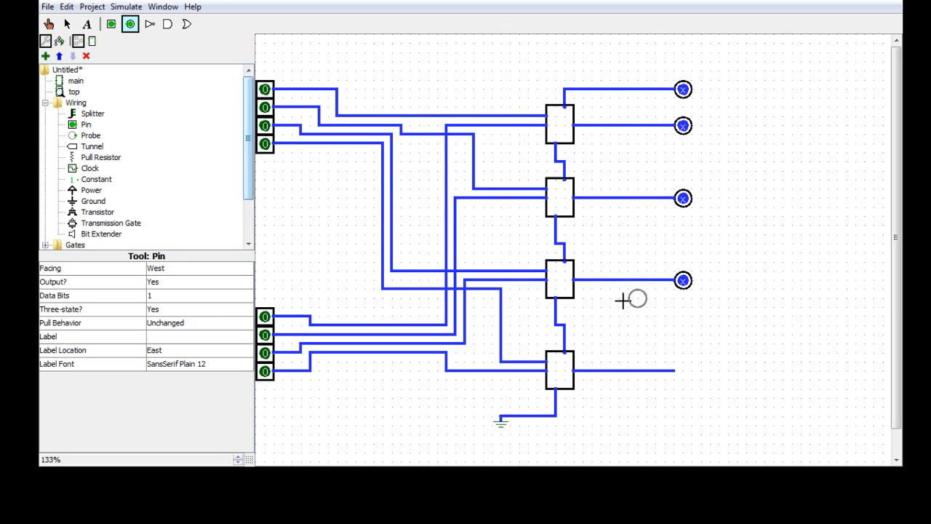
left_click(677, 372)
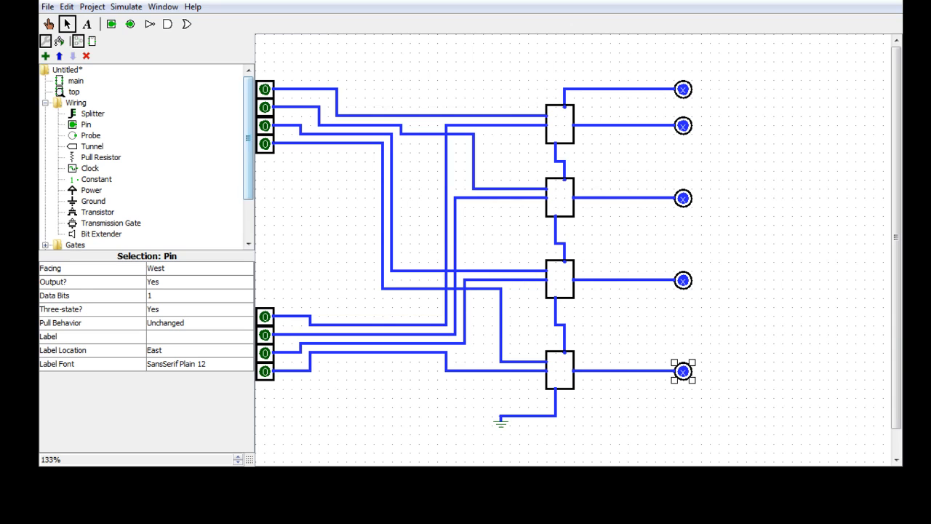
Step: Poke the uppermost input pin, view the first adder's internal main circuit, and return to the top circuit
left_click(49, 24)
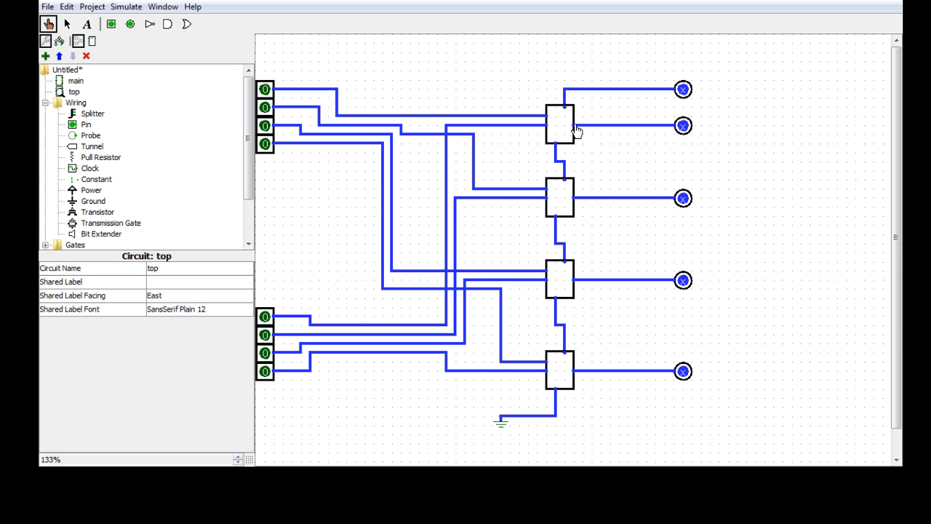
left_click(264, 89)
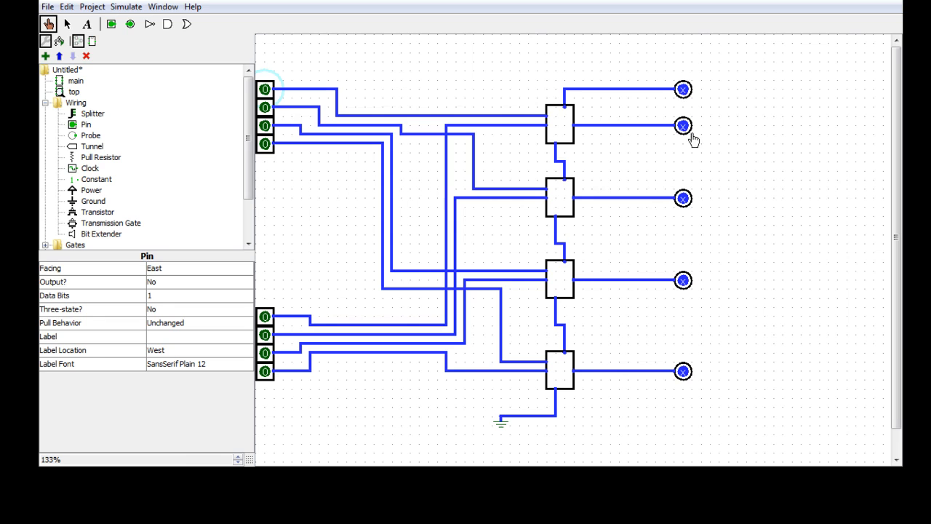
left_click(66, 24)
left_click(560, 133)
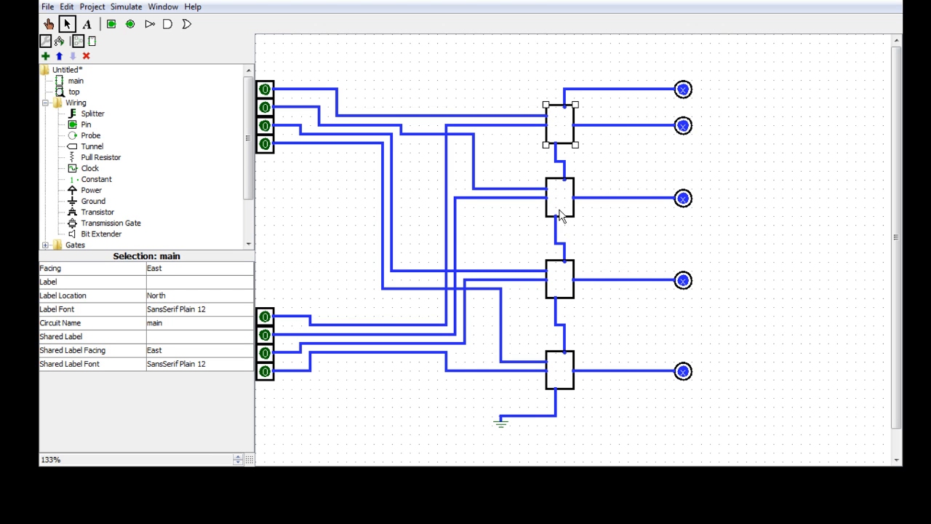
right_click(558, 207)
right_click(566, 131)
right_click(567, 136)
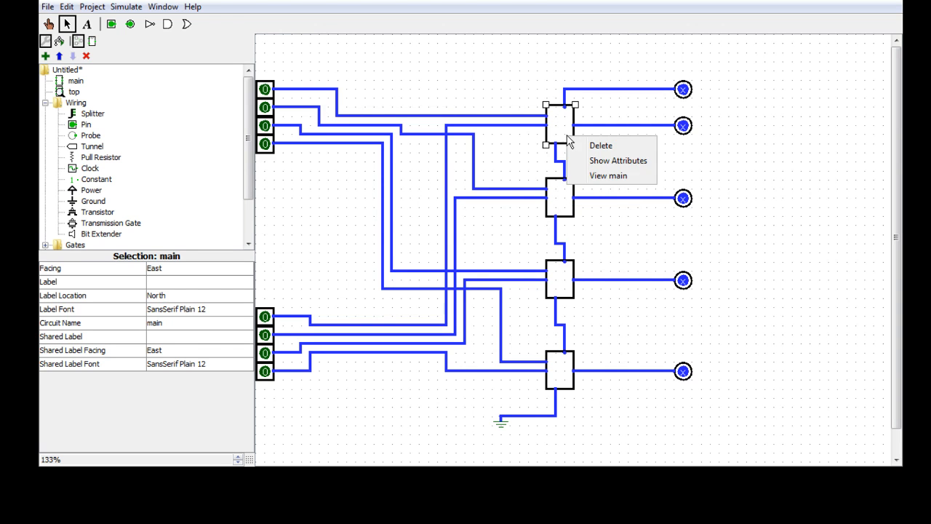
left_click(608, 176)
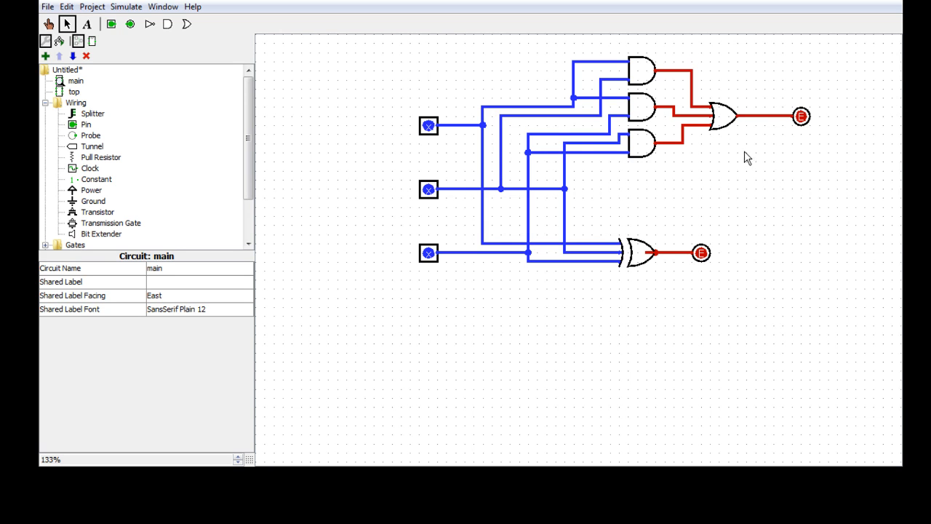
double_click(74, 92)
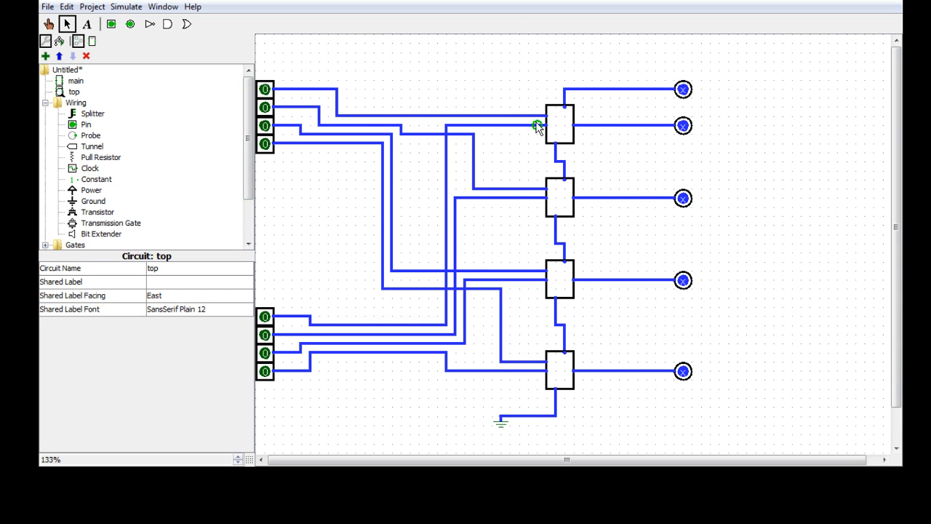
Step: Toggle the uppermost input pin to 1 and back to 0 to check whether the circuit responds
left_click(49, 24)
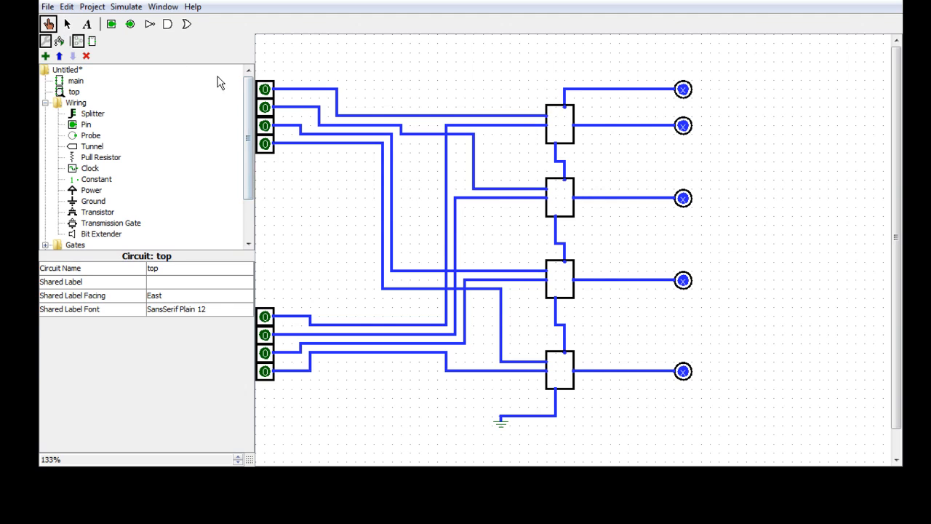
left_click(265, 92)
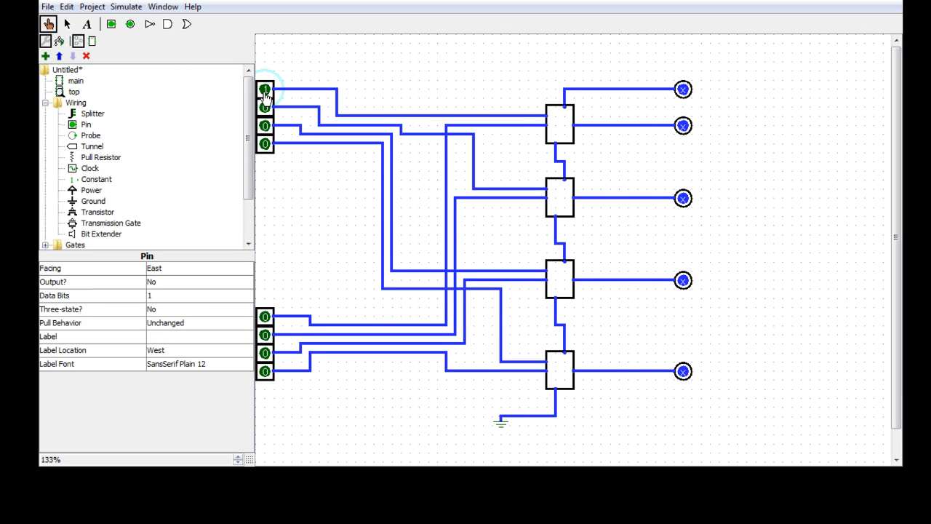
left_click(266, 92)
Step: Reset the simulation and enable it so values propagate through the four-bit adder
left_click(126, 6)
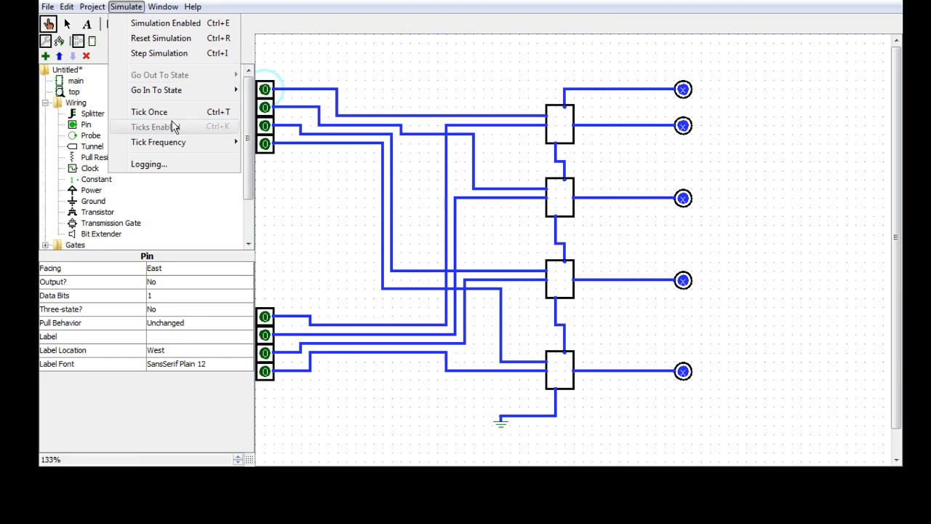
left_click(171, 39)
left_click(126, 7)
left_click(148, 26)
left_click(122, 8)
left_click(122, 7)
left_click(121, 7)
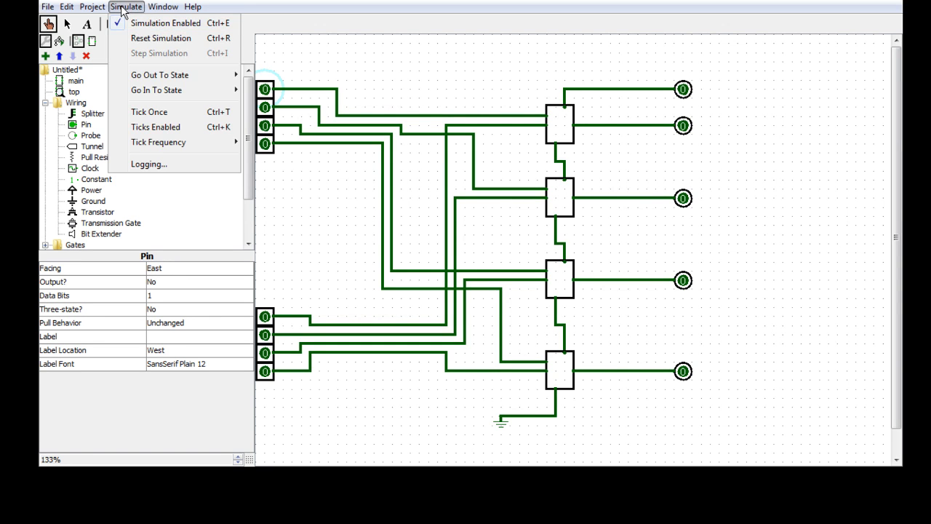
left_click(134, 9)
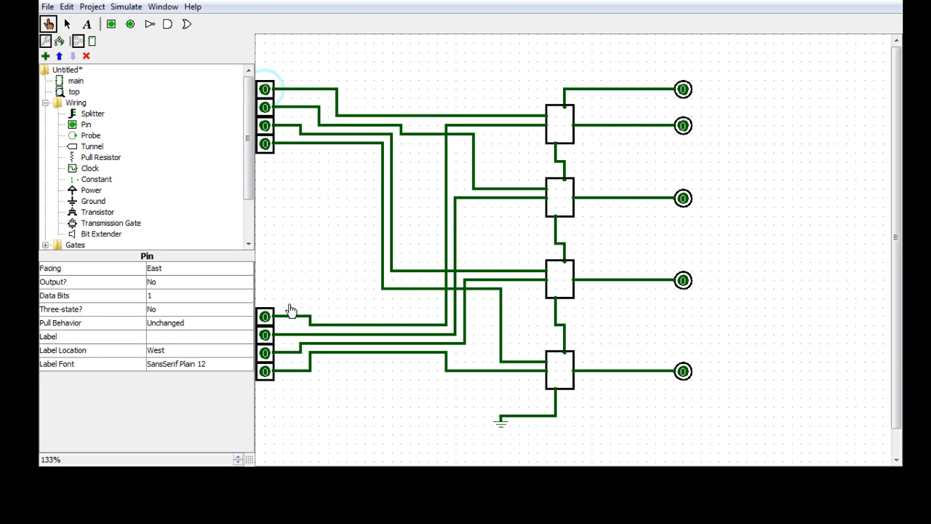
Step: Test carry propagation by setting the upper stack's lowest input pin and all four lower-stack pins to 1
left_click(265, 371)
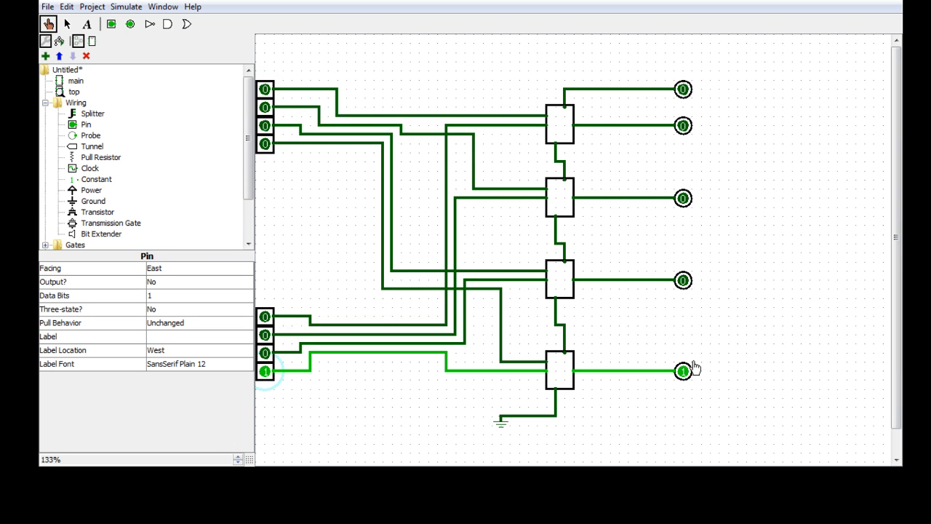
left_click(264, 143)
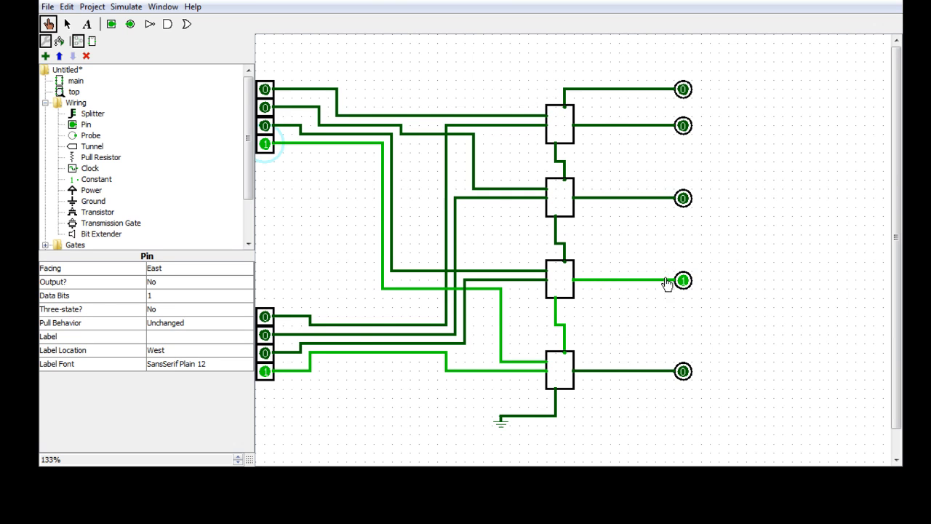
left_click(265, 354)
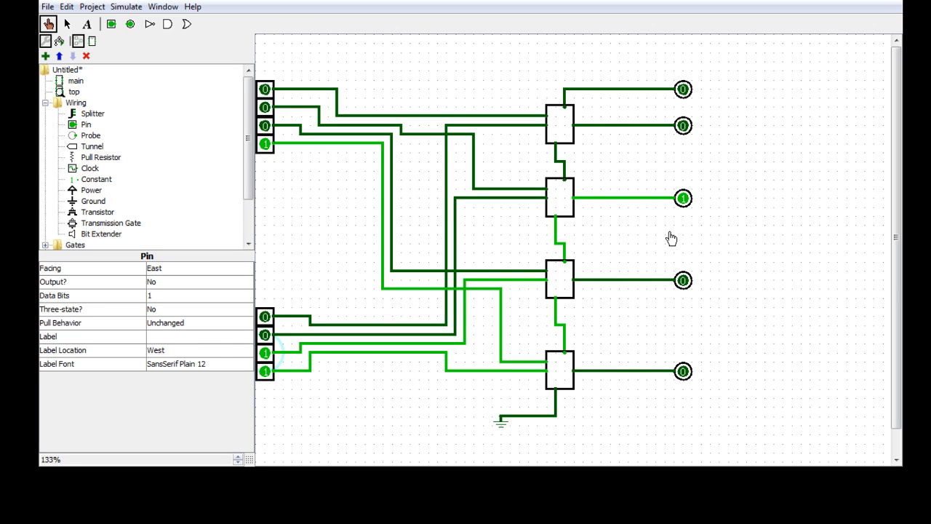
left_click(266, 334)
left_click(265, 317)
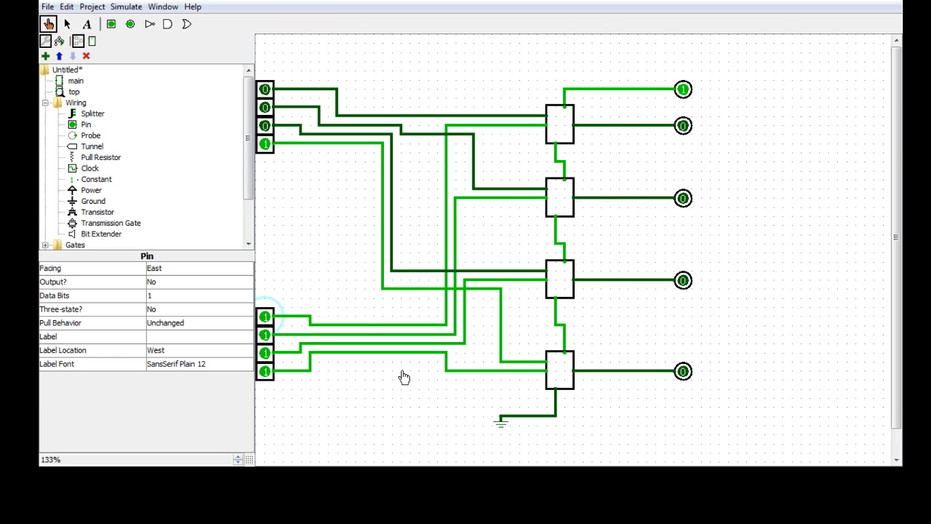
Step: Set the upper stack's remaining three input pins to 1 to test adding 1111 and 1111
left_click(265, 125)
left_click(265, 107)
left_click(265, 89)
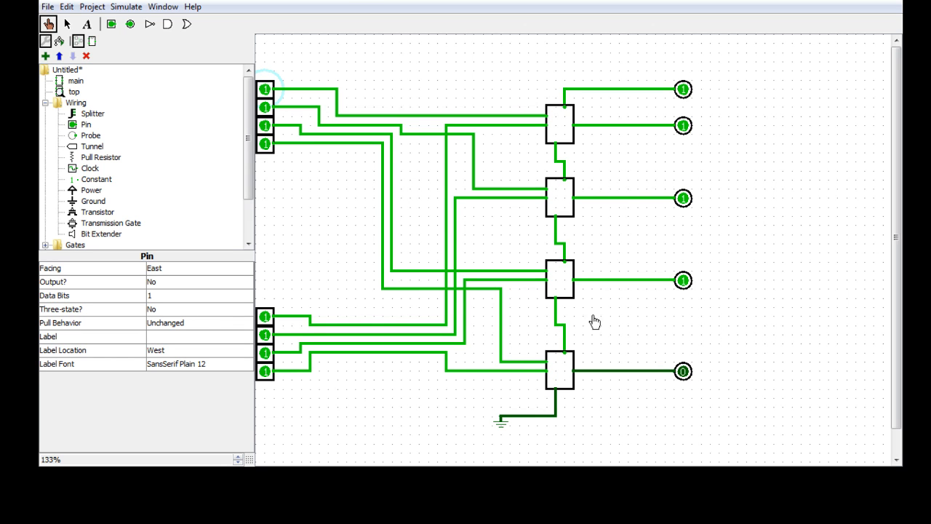
Step: Set all eight input pins in both stacks back to 0
left_click(265, 143)
left_click(265, 125)
left_click(265, 106)
left_click(265, 88)
left_click(265, 316)
left_click(264, 335)
left_click(265, 353)
left_click(265, 371)
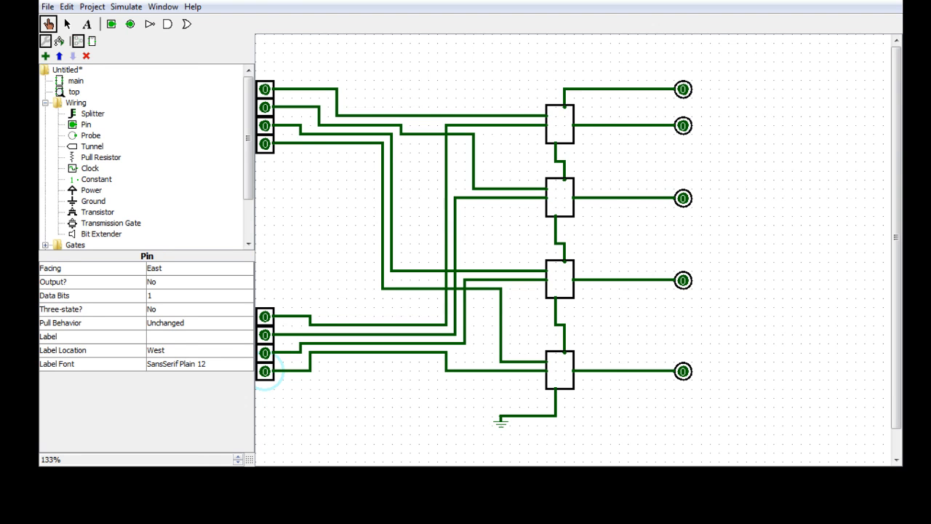
Step: Switch to the black drawing canvas and sketch a notched adder block with two input lines above and one output line below
left_click_drag(894, 244, 898, 256)
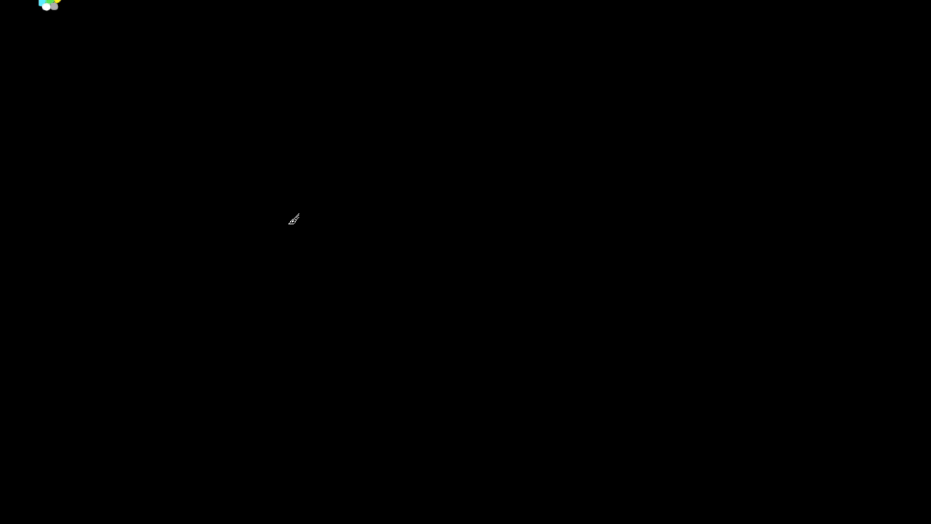
mouse_move(245, 161)
left_mouse_down()
mouse_move(256, 220)
mouse_move(397, 229)
mouse_move(424, 151)
mouse_move(246, 156)
left_mouse_up()
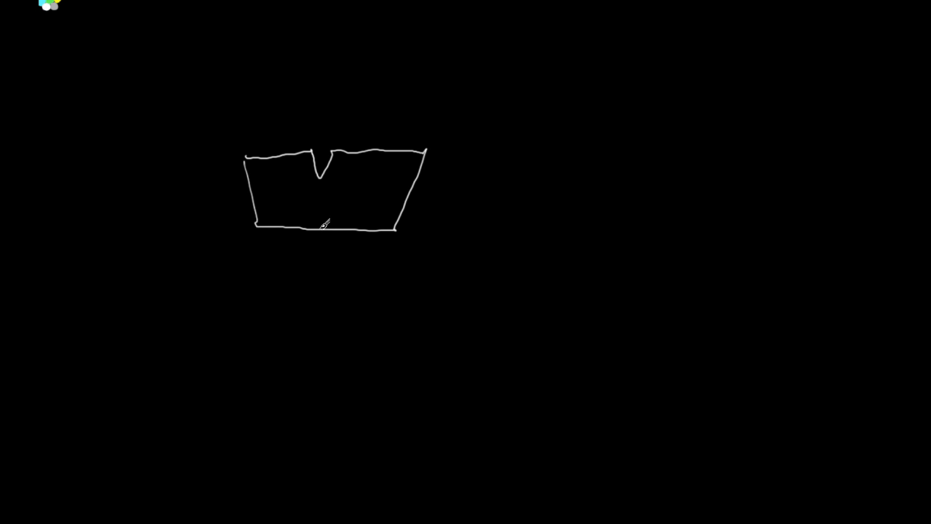
left_click_drag(280, 155, 290, 116)
key("ctrl+z")
left_click_drag(280, 155, 281, 86)
left_click_drag(381, 147, 384, 84)
left_click_drag(326, 230, 318, 294)
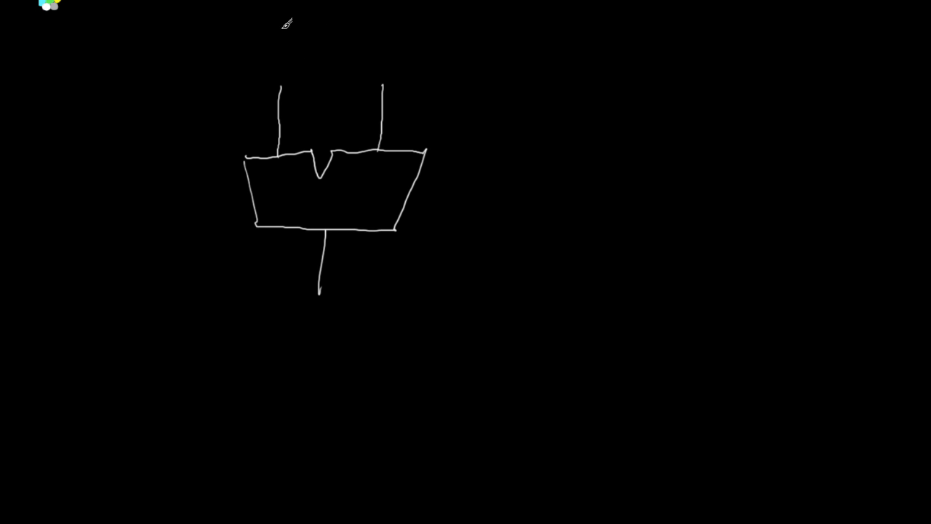
Step: Sketch three rectangular boxes stacked vertically to the right of the notched block
mouse_move(606, 69)
left_mouse_down()
mouse_move(612, 20)
mouse_move(768, 33)
mouse_move(678, 71)
mouse_move(611, 61)
left_mouse_up()
mouse_move(609, 102)
left_mouse_down()
mouse_move(601, 170)
mouse_move(748, 106)
mouse_move(601, 157)
left_mouse_up()
left_click_drag(600, 198, 596, 247)
mouse_move(600, 196)
left_mouse_down()
mouse_move(735, 205)
mouse_move(597, 246)
left_mouse_up()
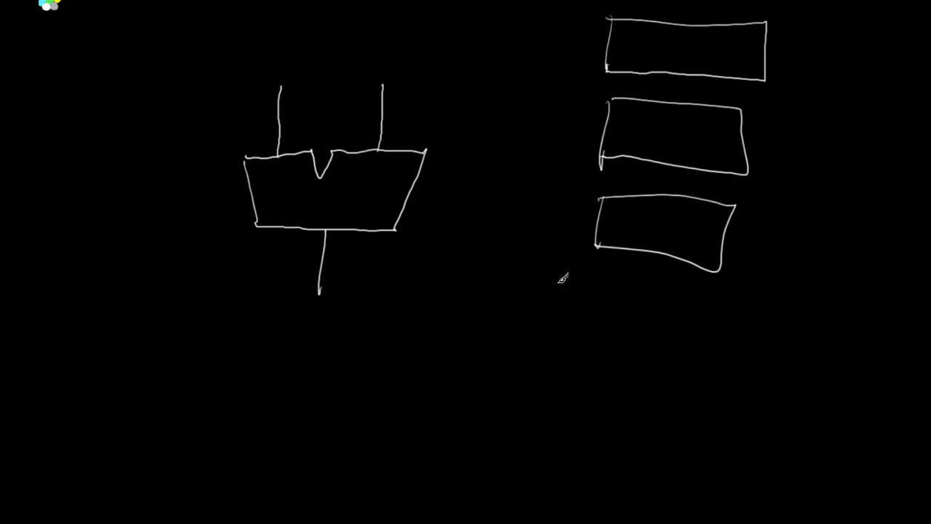
Step: Extend the block's two input lines across and down beside the boxes, and draw arrows to them from the upper and middle boxes
mouse_move(281, 86)
left_mouse_down()
mouse_move(295, 37)
mouse_move(572, 50)
mouse_move(557, 237)
left_mouse_up()
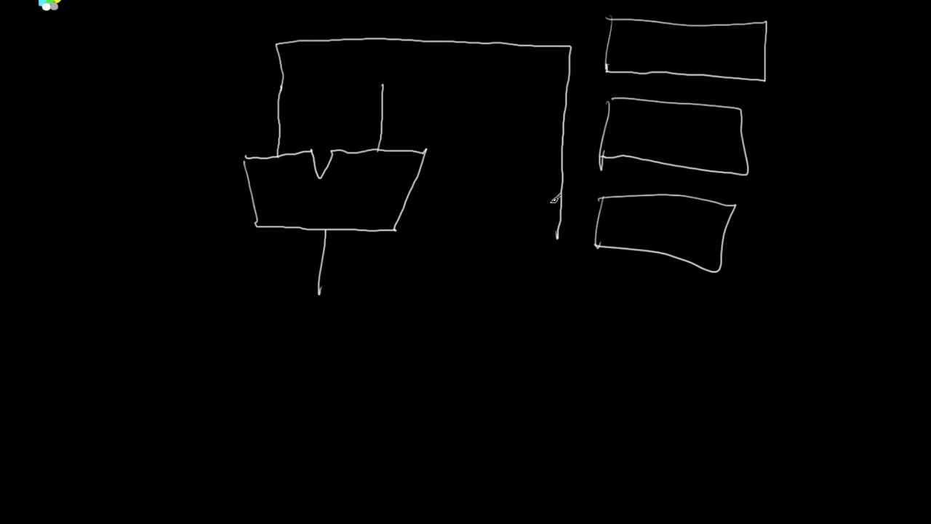
mouse_move(383, 85)
left_mouse_down()
mouse_move(535, 88)
mouse_move(531, 198)
mouse_move(515, 245)
left_mouse_up()
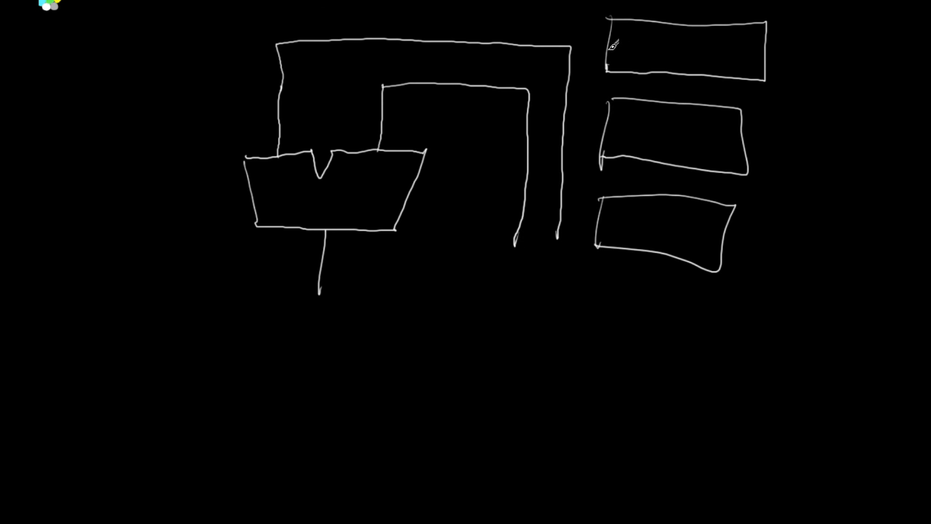
mouse_move(608, 47)
left_mouse_down()
mouse_move(598, 46)
mouse_move(577, 82)
mouse_move(567, 82)
left_mouse_up()
left_click_drag(567, 81, 578, 88)
mouse_move(605, 132)
left_mouse_down()
mouse_move(531, 132)
mouse_move(543, 142)
left_mouse_up()
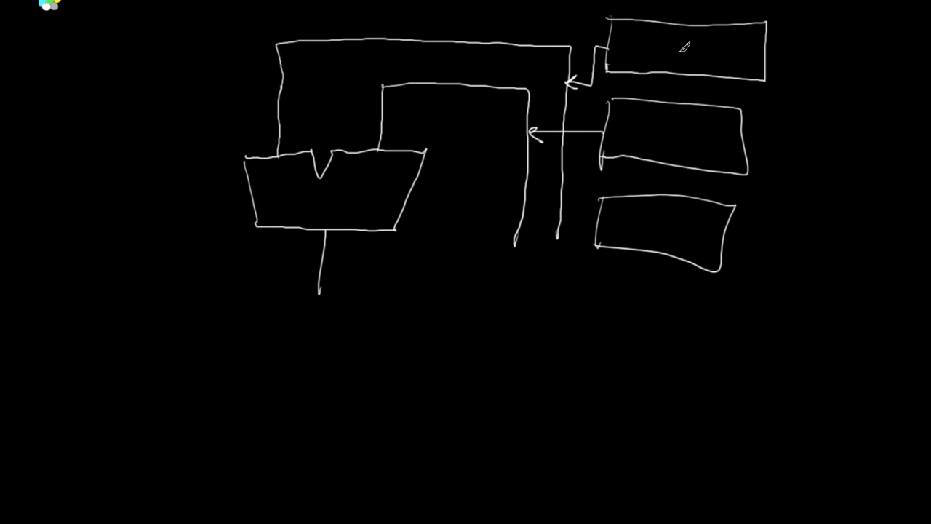
Step: Handwrite a short row of characters as contents inside the upper box and the middle box
mouse_move(619, 52)
left_mouse_down()
mouse_move(707, 48)
mouse_move(741, 64)
left_mouse_up()
mouse_move(624, 123)
left_mouse_down()
mouse_move(723, 130)
mouse_move(706, 144)
left_mouse_up()
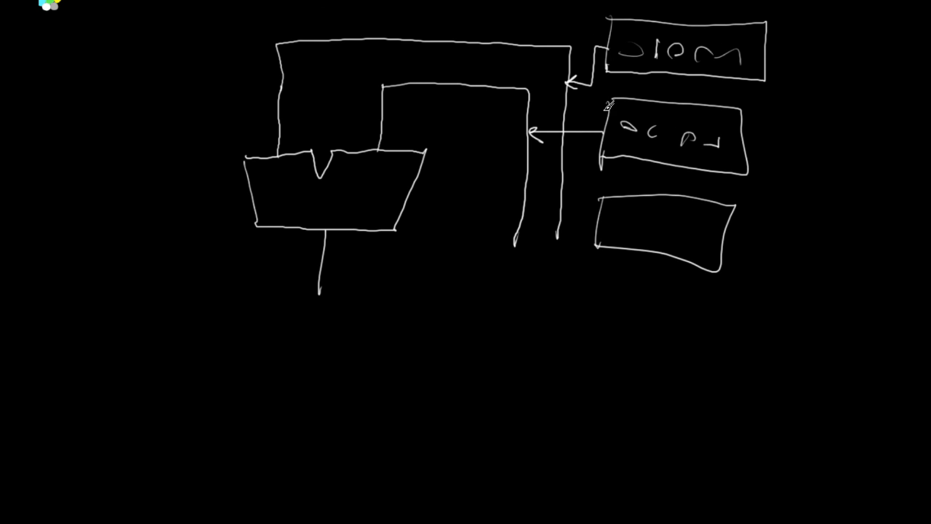